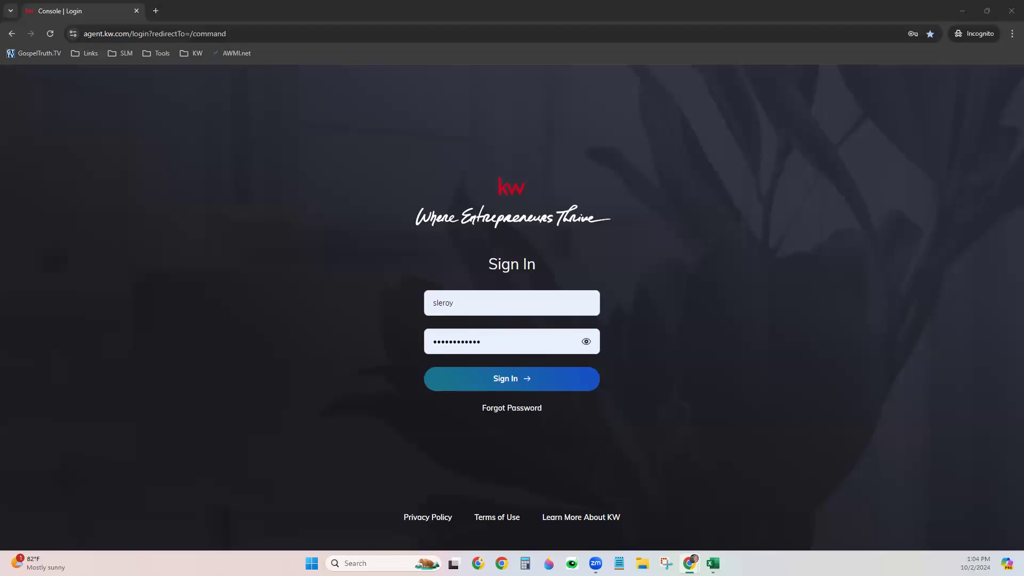
# Sign in to the agent account and open the Contacts list from the sidebar
pyautogui.click(528, 389)
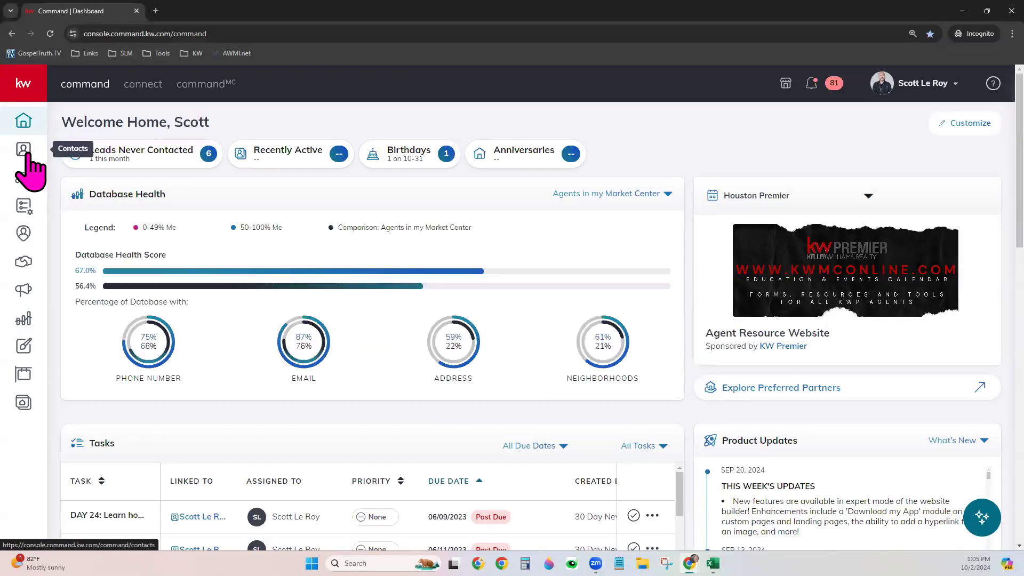
pyautogui.click(38, 97)
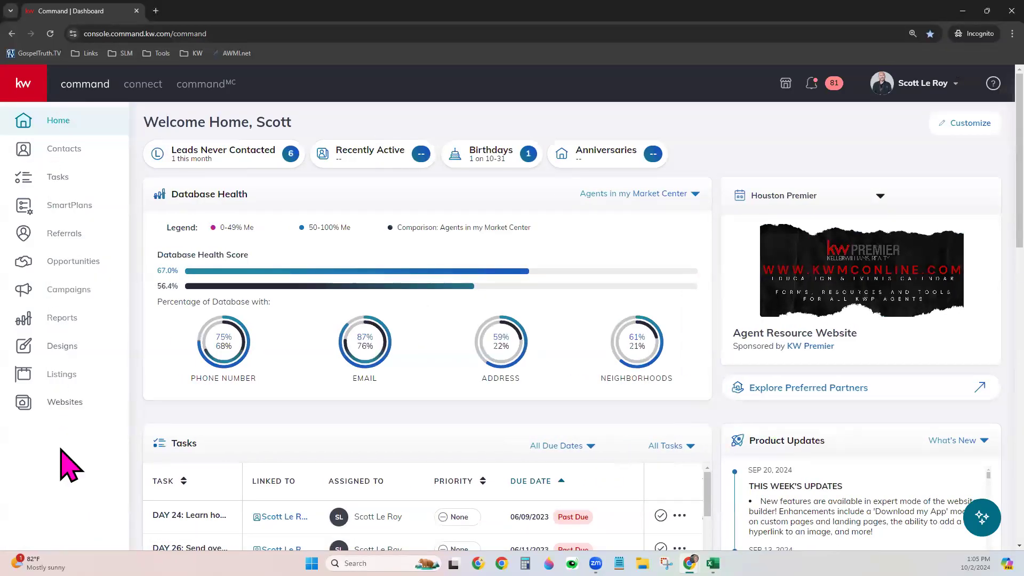
pyautogui.click(33, 85)
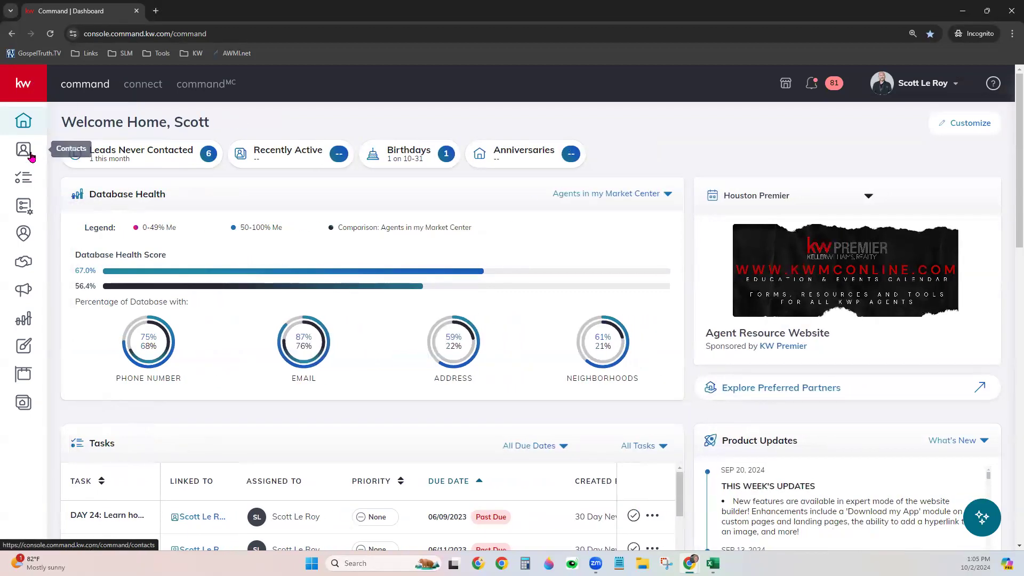
pyautogui.click(30, 154)
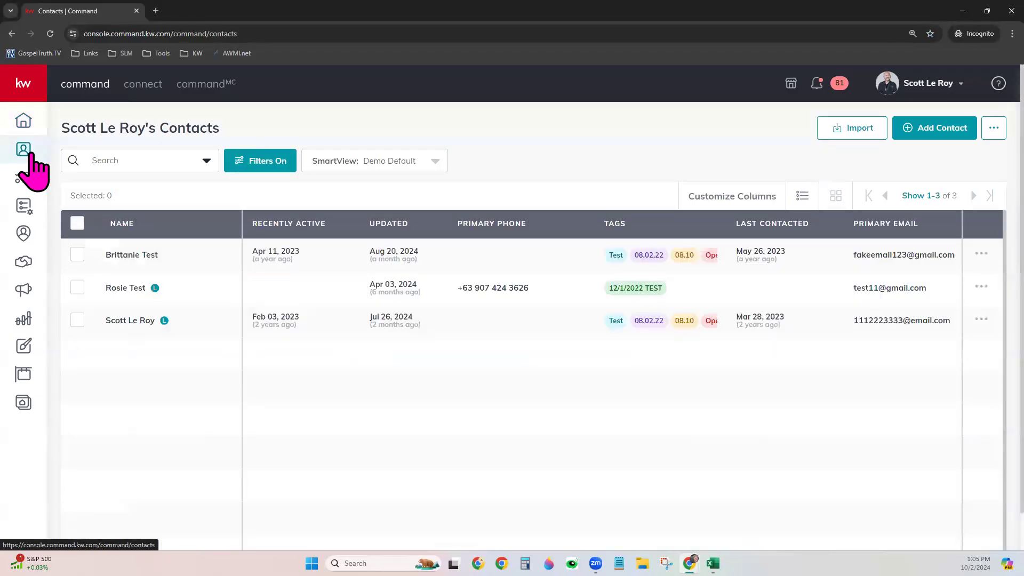
# Switch the contacts list from Demo Default to the Class SmartView, then open the profile menu
pyautogui.click(376, 164)
pyautogui.click(322, 240)
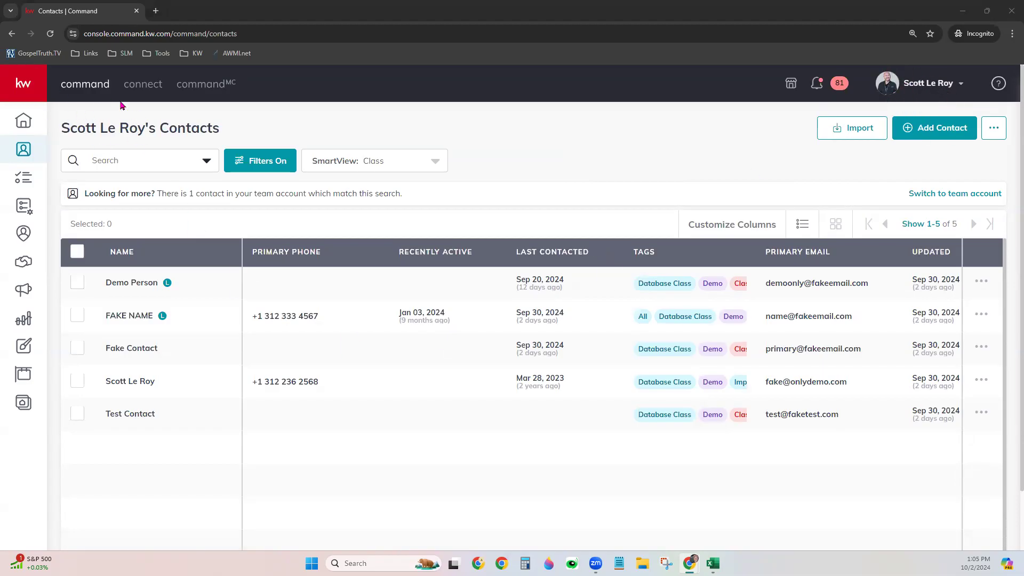
pyautogui.moveTo(74, 132); pyautogui.dragTo(157, 131)
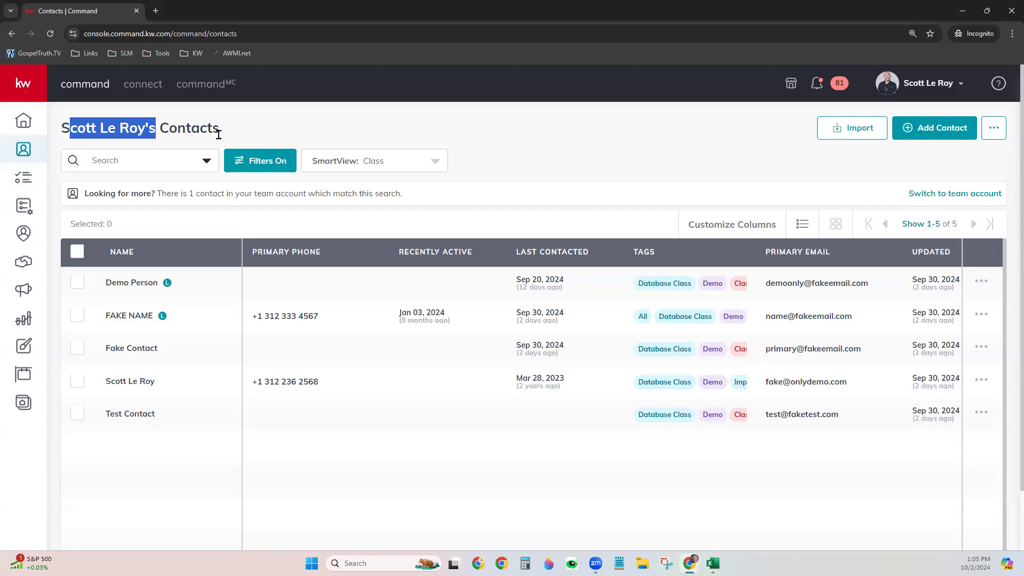
pyautogui.click(252, 131)
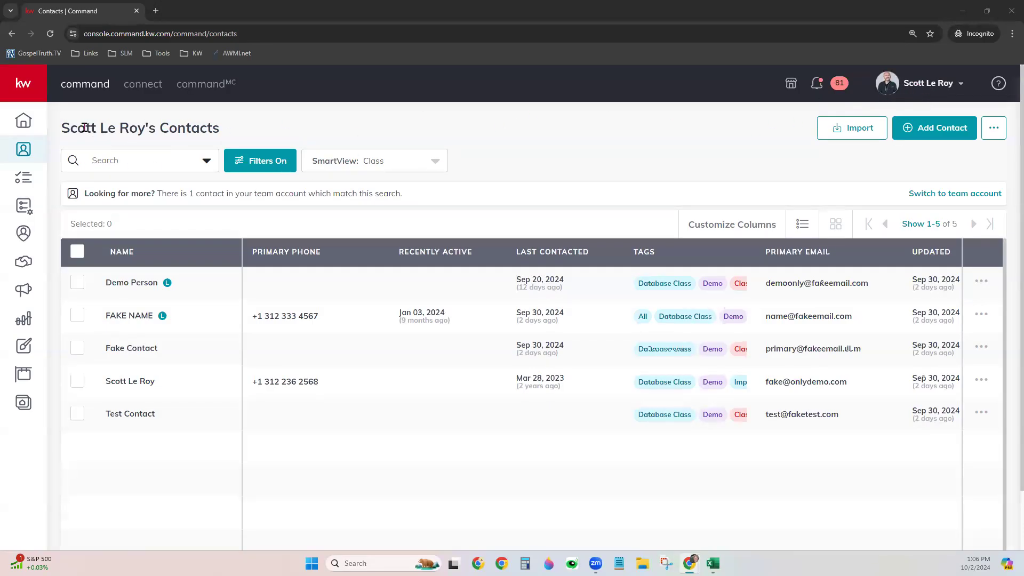
pyautogui.click(911, 94)
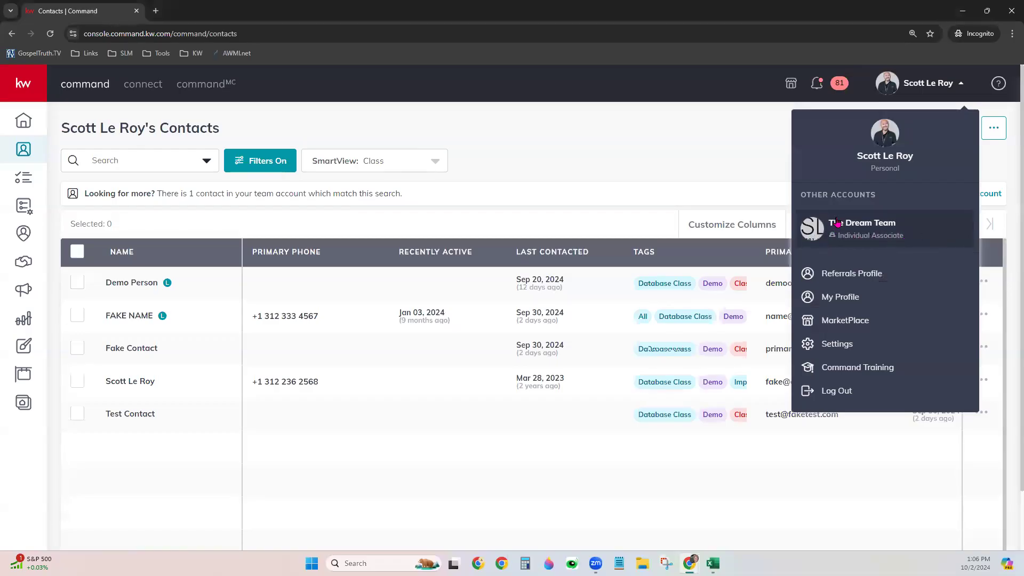
pyautogui.click(658, 159)
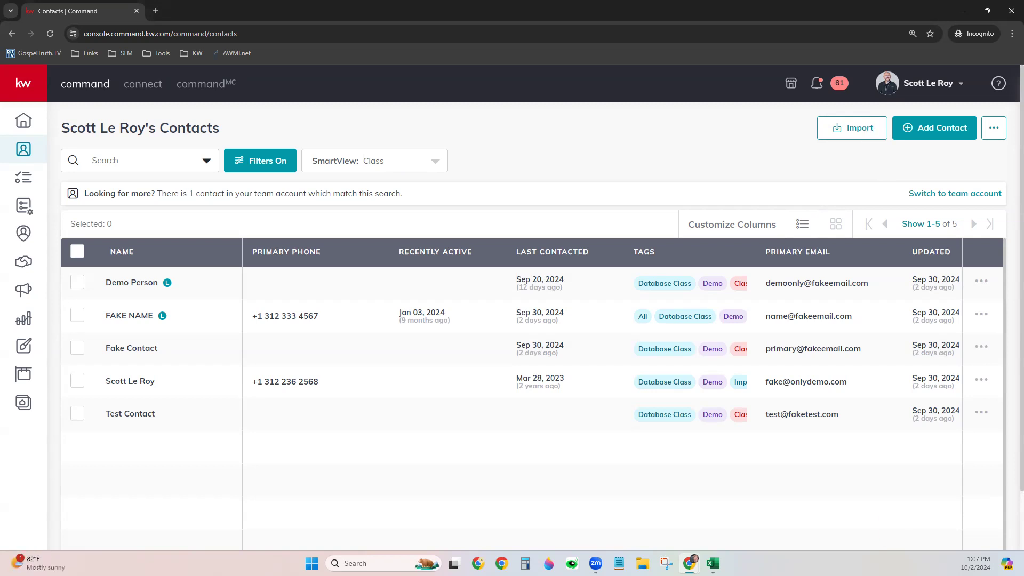
pyautogui.moveTo(713, 563)
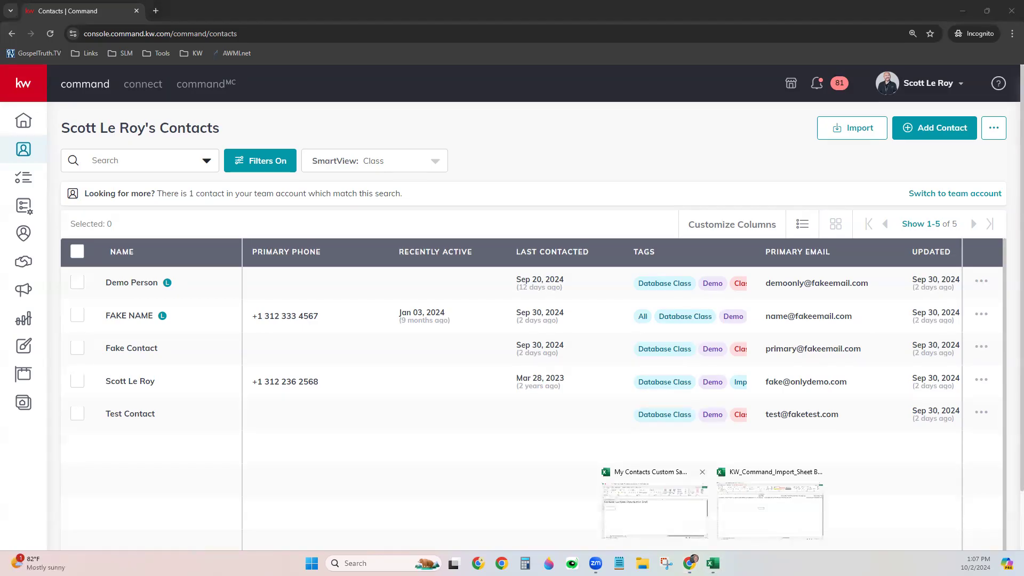
# Bring the My Contacts Custom Sample spreadsheet forward and maximize its window
pyautogui.click(654, 510)
pyautogui.click(847, 85)
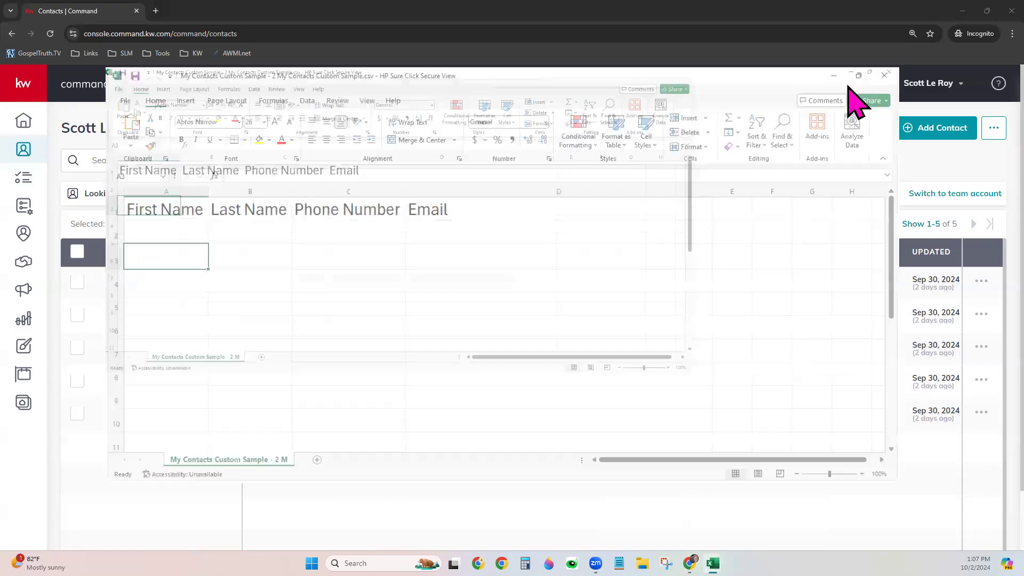
pyautogui.click(715, 368)
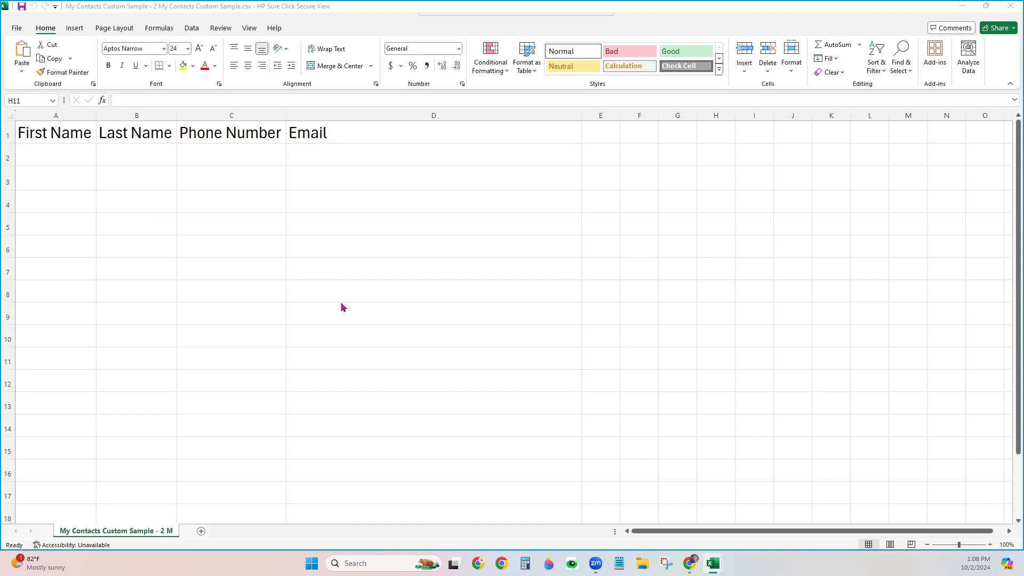
# Enter a sample contact's first name, last name, phone number and e-mail across row 2
pyautogui.click(72, 163)
pyautogui.write('Person')
pyautogui.press('Tab')
pyautogui.write('McPerson')
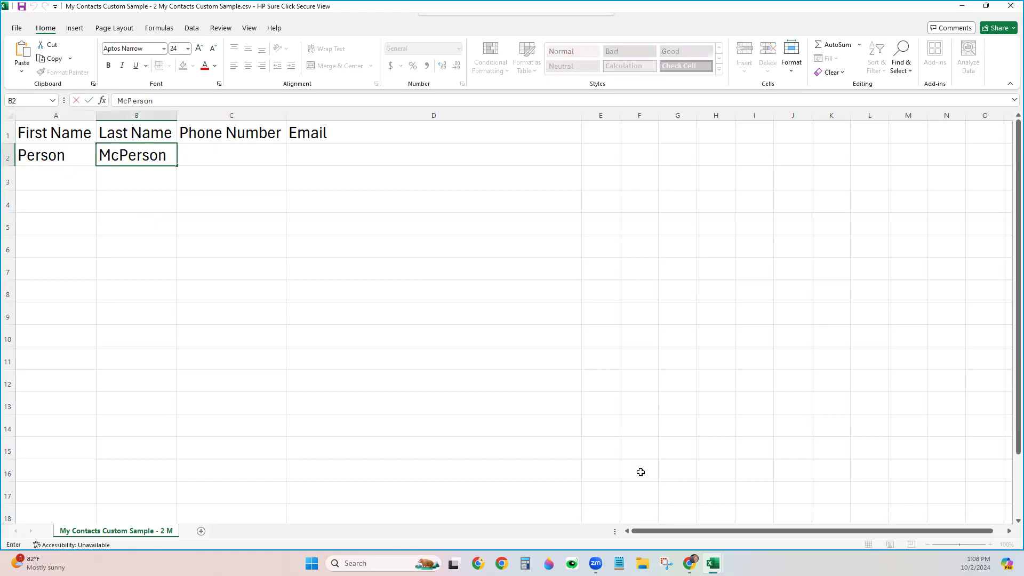
pyautogui.press('Tab')
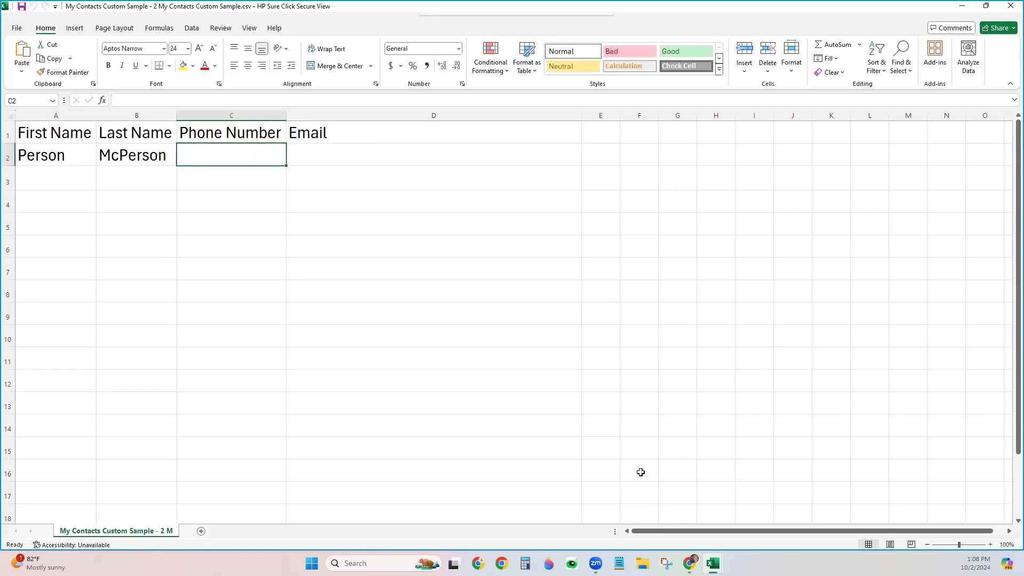
pyautogui.press('Tab')
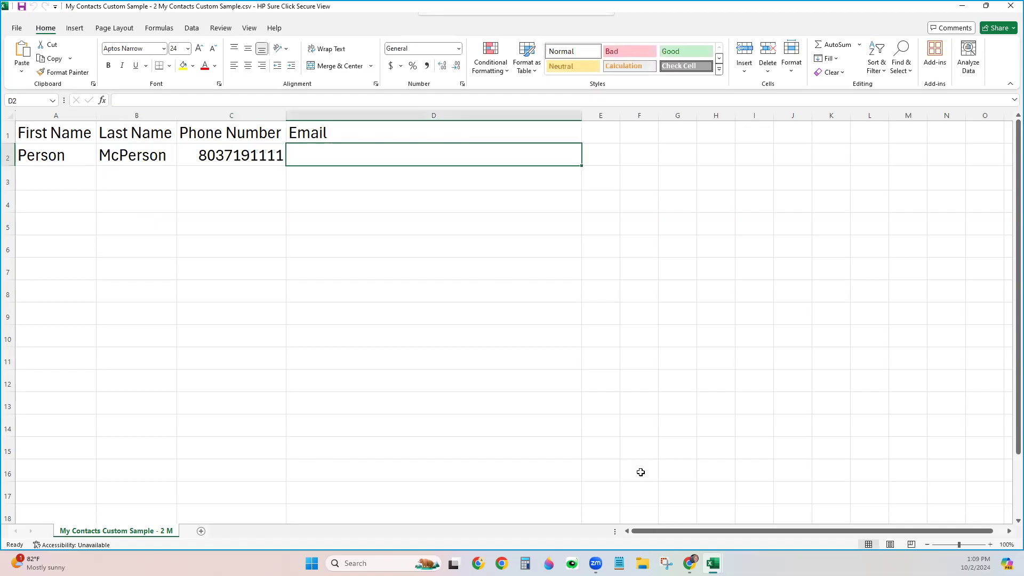
pyautogui.write('notr')
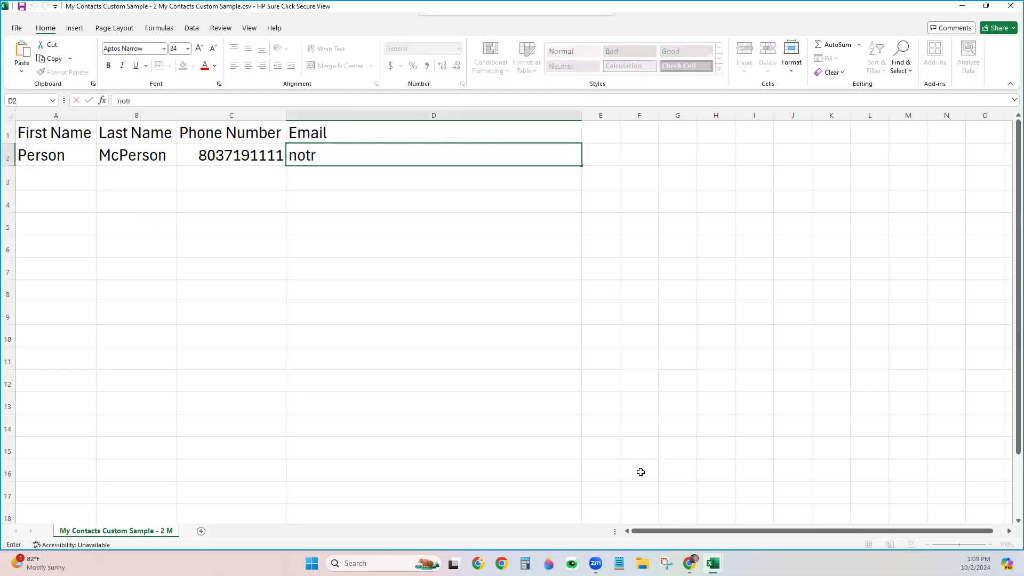
pyautogui.write('eal@fakeemail.com')
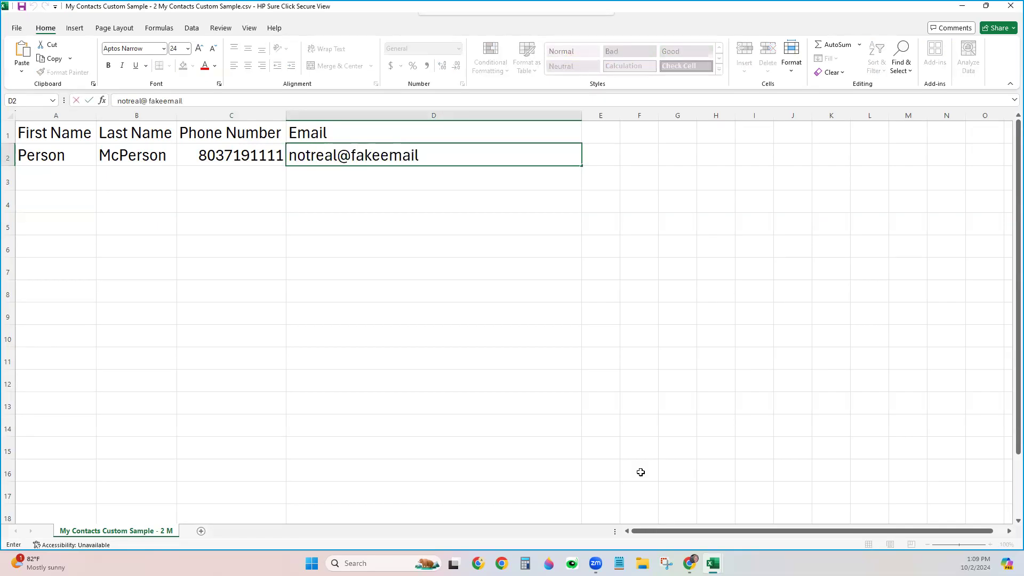
pyautogui.click(469, 343)
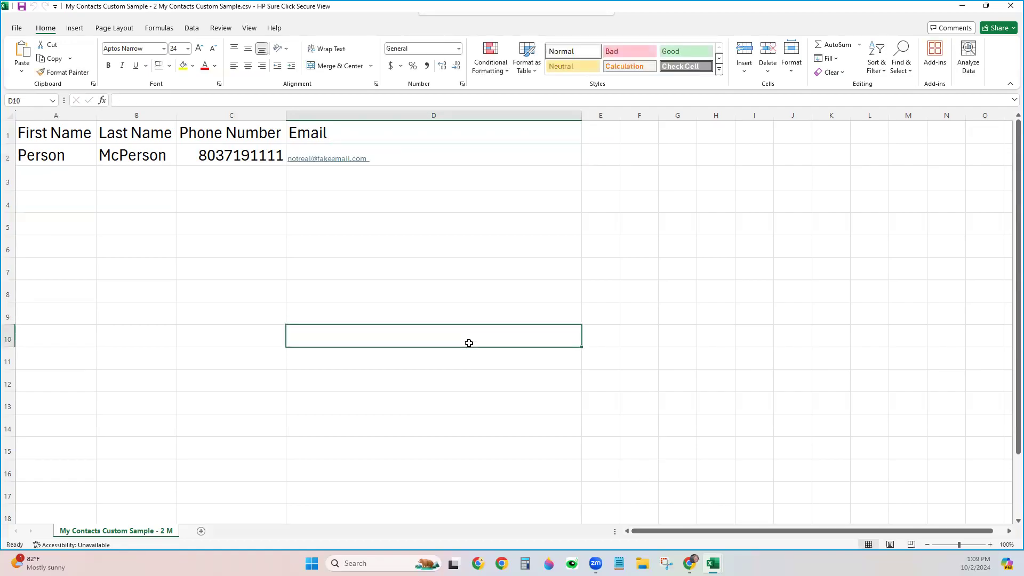
# Check the e-mail cell, select cell E1 and widen column E
pyautogui.click(480, 153)
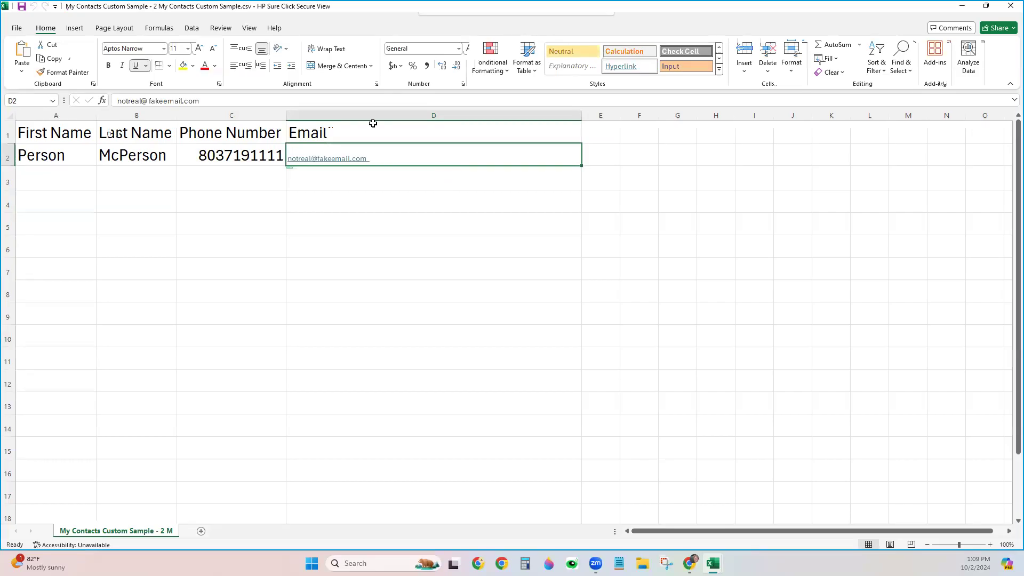
pyautogui.click(520, 194)
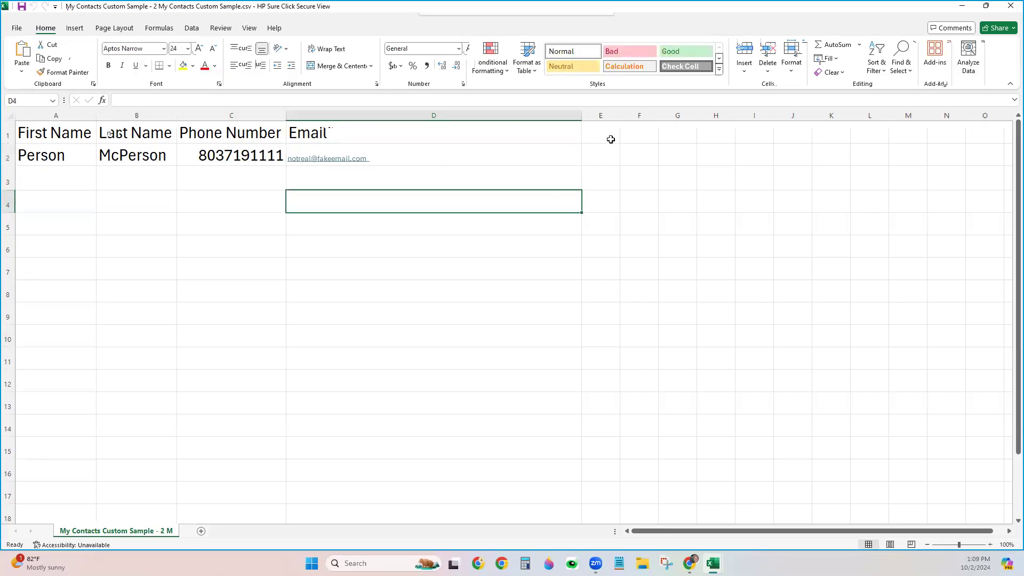
pyautogui.click(610, 138)
pyautogui.moveTo(621, 117); pyautogui.dragTo(690, 116)
# Enter the heading Tags in cell E1, then select cell E2
pyautogui.write('Tags')
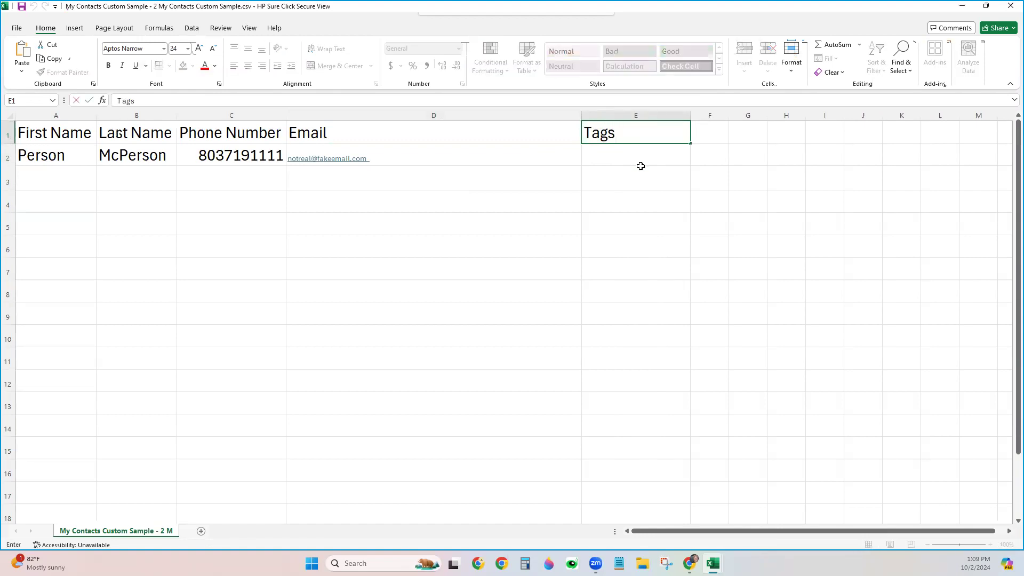
pyautogui.click(641, 167)
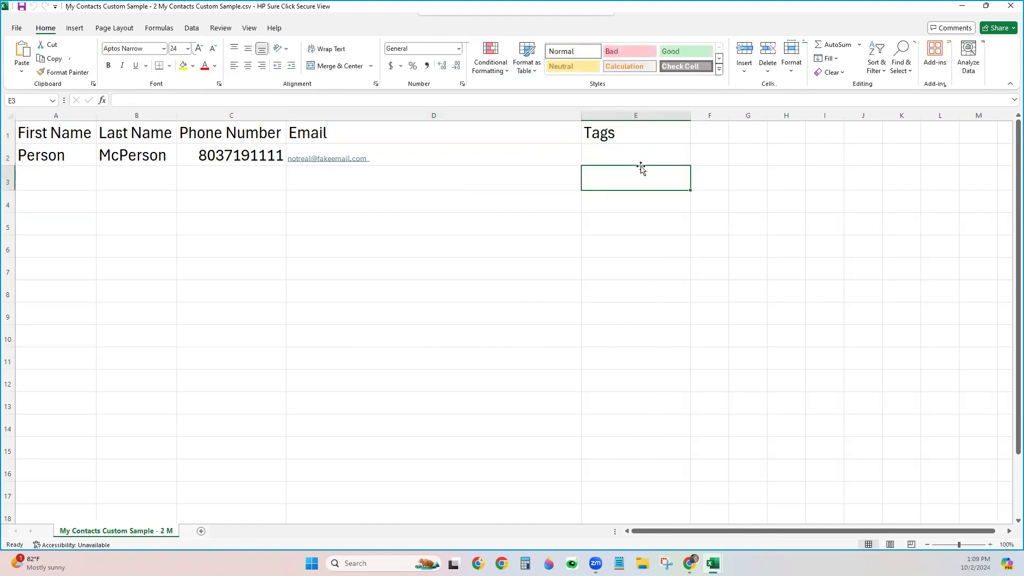
pyautogui.click(651, 157)
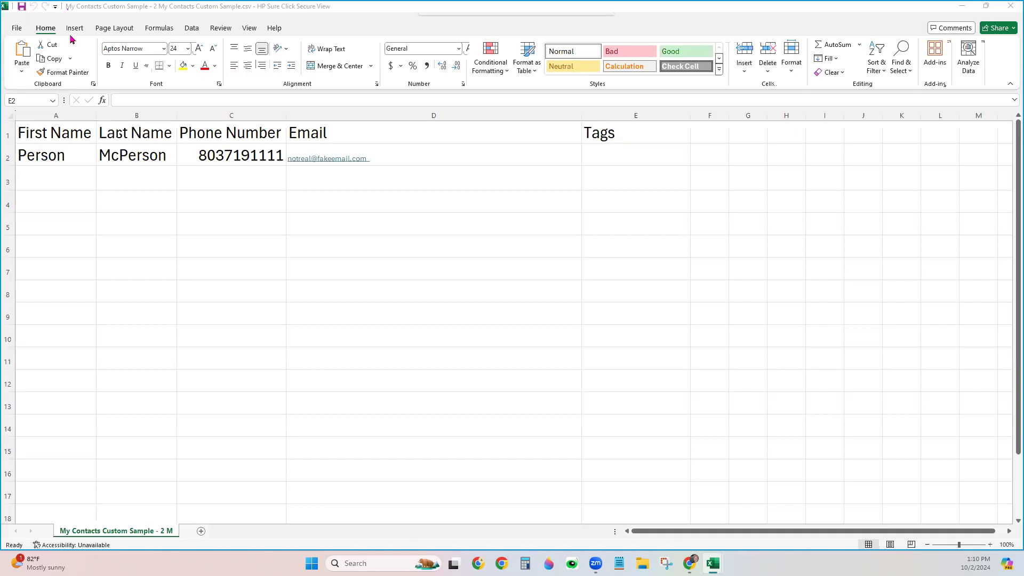
pyautogui.click(611, 163)
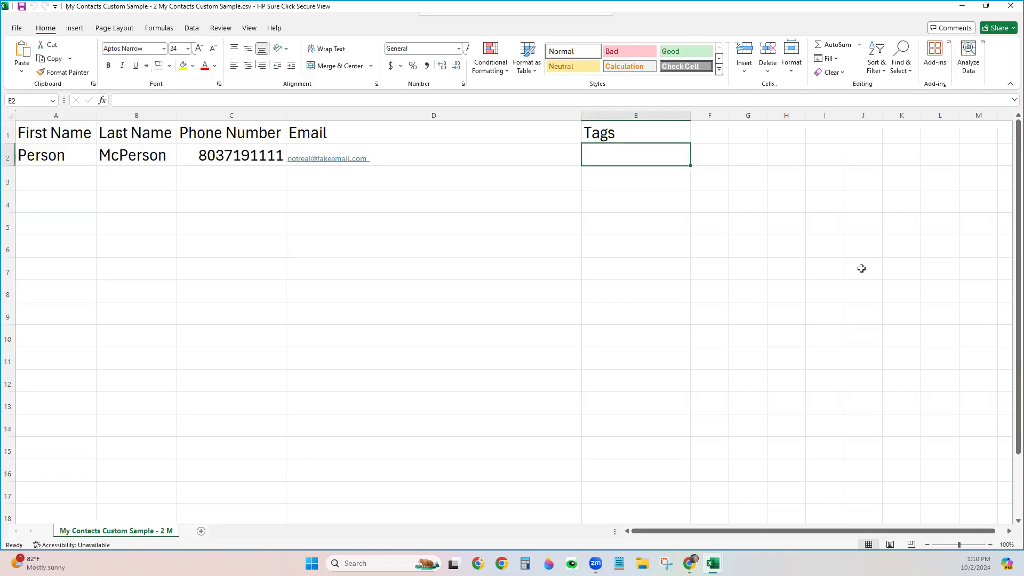
pyautogui.write('SPhere')
pyautogui.press('BackSpace')
pyautogui.press('BackSpace')
pyautogui.press('BackSpace')
pyautogui.press('BackSpace')
pyautogui.press('BackSpace')
pyautogui.write('phgere')
pyautogui.press('BackSpace')
pyautogui.press('BackSpace')
pyautogui.press('BackSpace')
pyautogui.press('BackSpace')
pyautogui.write('ere')
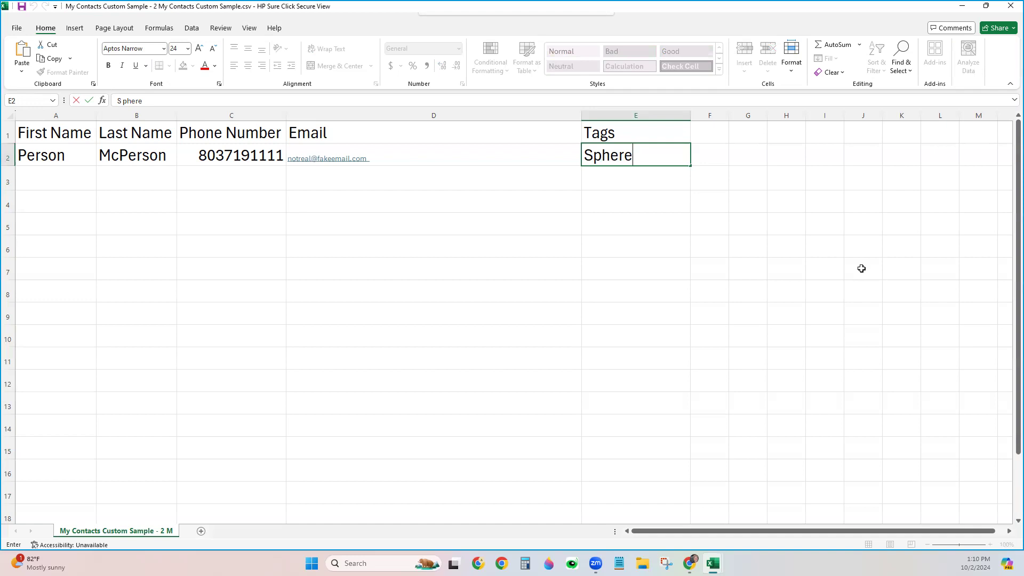
pyautogui.write(', SOI, Family, ')
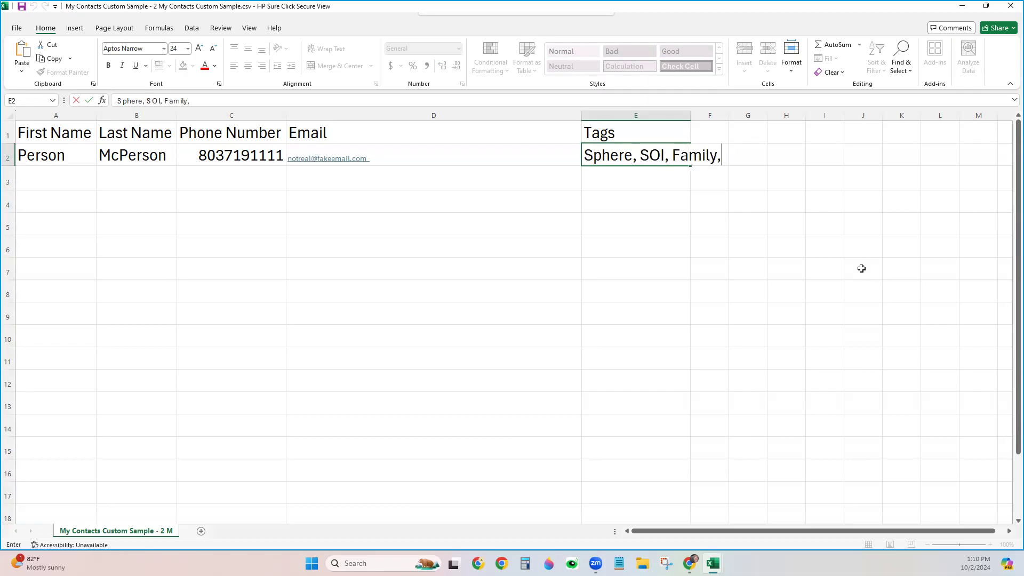
pyautogui.write('Buyer')
pyautogui.moveTo(690, 113); pyautogui.dragTo(803, 115)
pyautogui.click(690, 114)
pyautogui.click(737, 203)
pyautogui.click(585, 161)
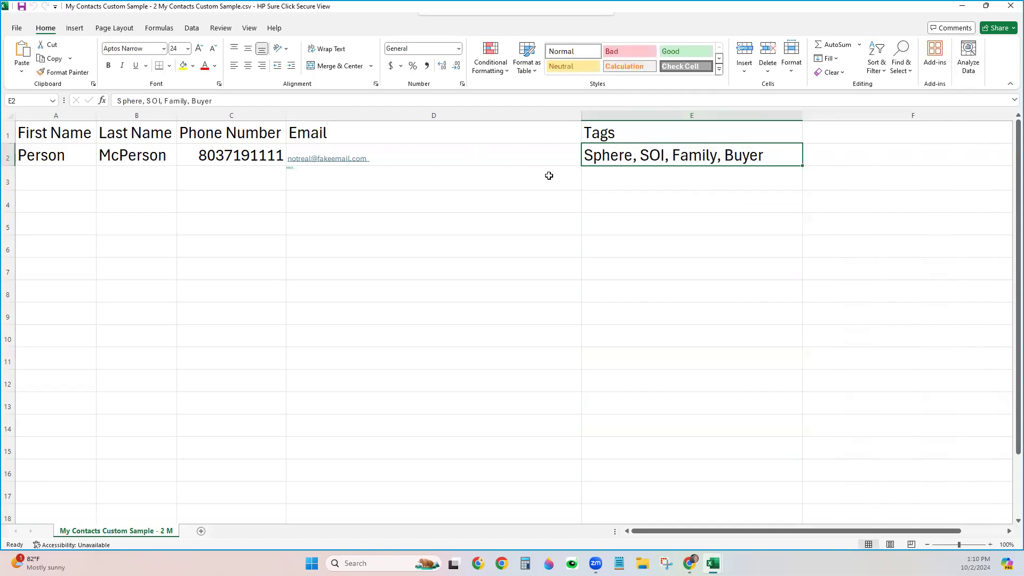
pyautogui.click(56, 133)
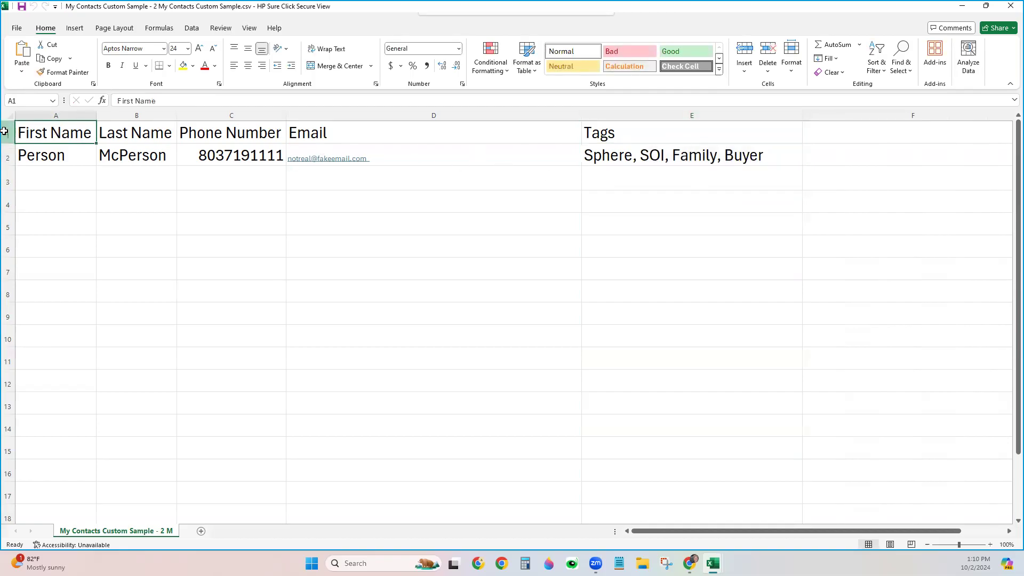
pyautogui.click(8, 133)
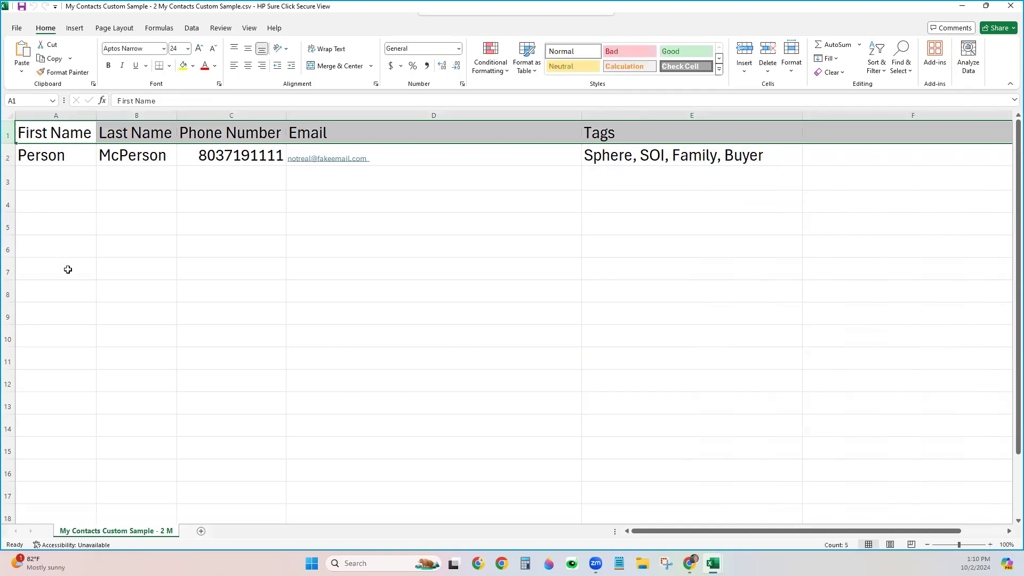
pyautogui.click(76, 136)
pyautogui.click(148, 138)
pyautogui.click(195, 140)
pyautogui.click(339, 147)
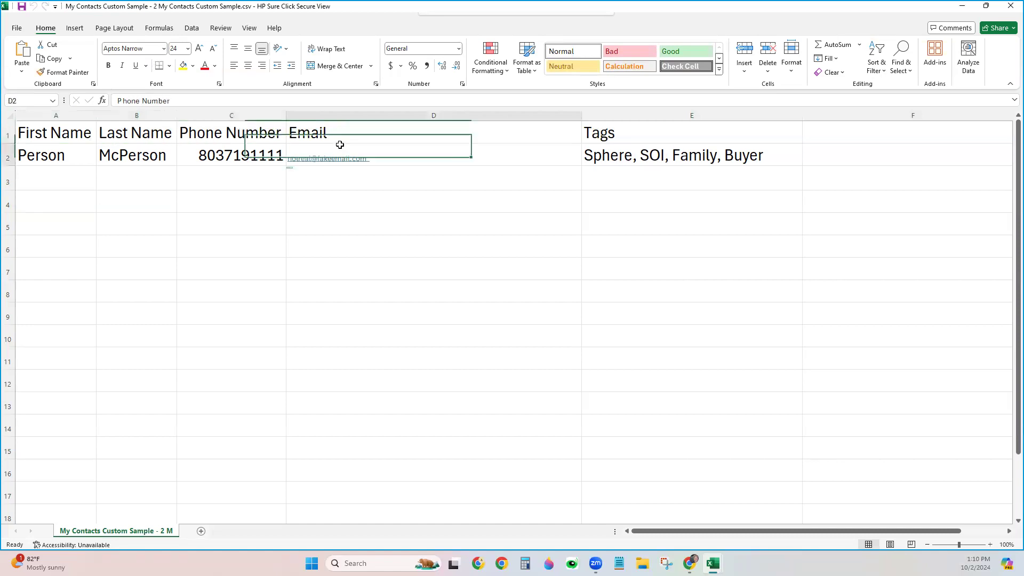
pyautogui.click(631, 130)
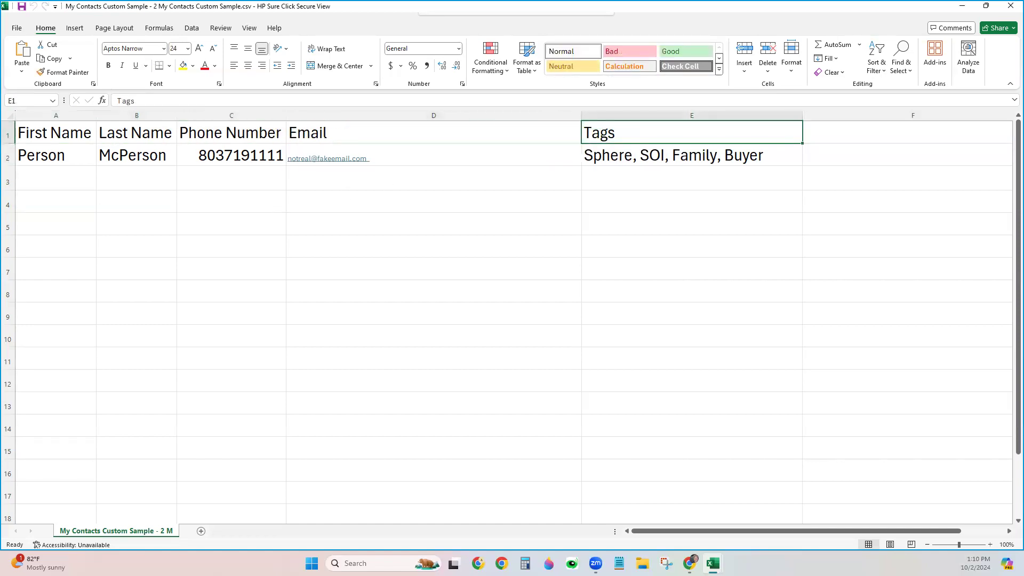
pyautogui.click(400, 299)
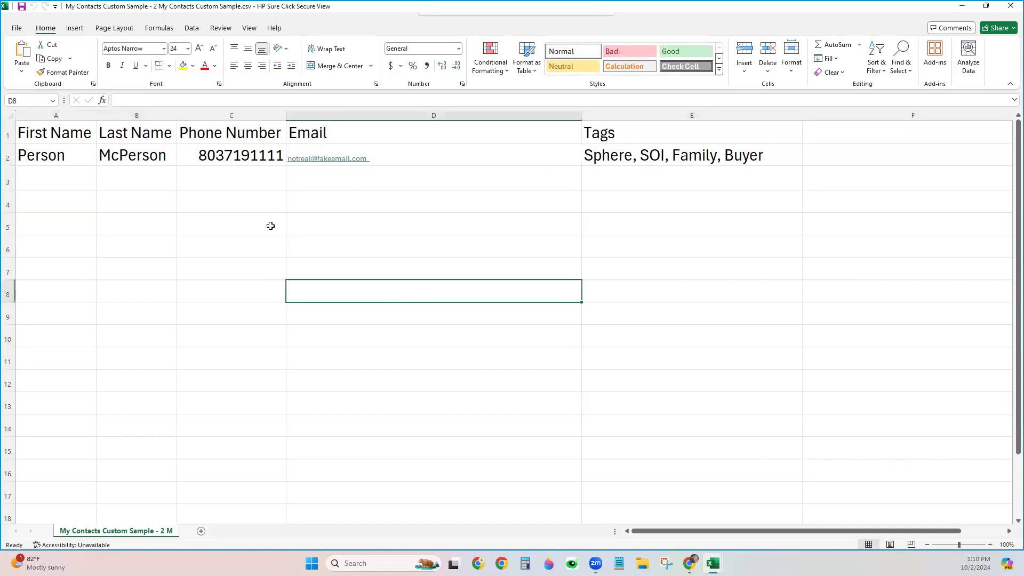
# Close the My Contacts Custom Sample file, choosing Save and dismissing the dialog-open warning
pyautogui.click(18, 28)
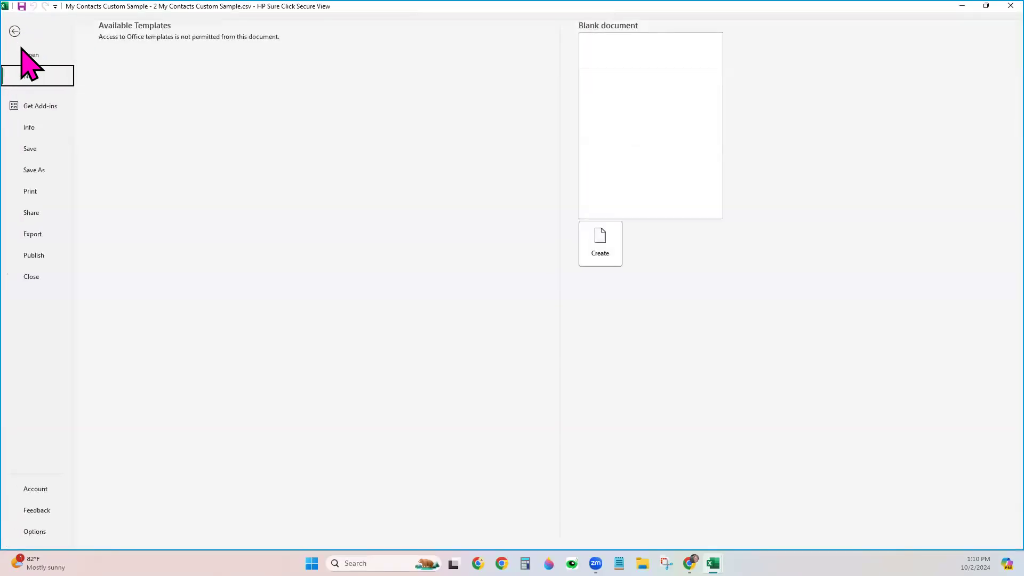
pyautogui.click(33, 170)
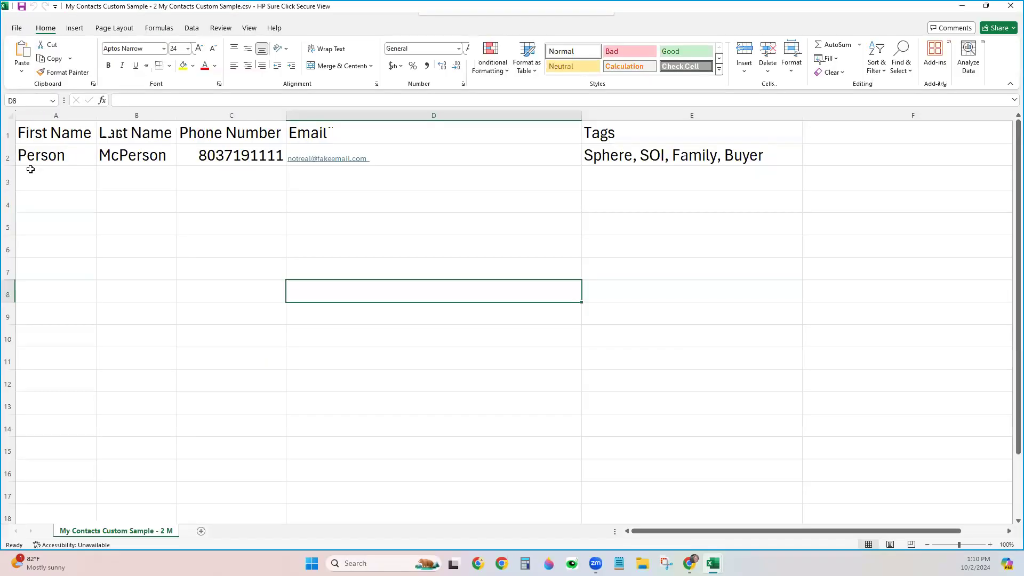
pyautogui.click(1010, 7)
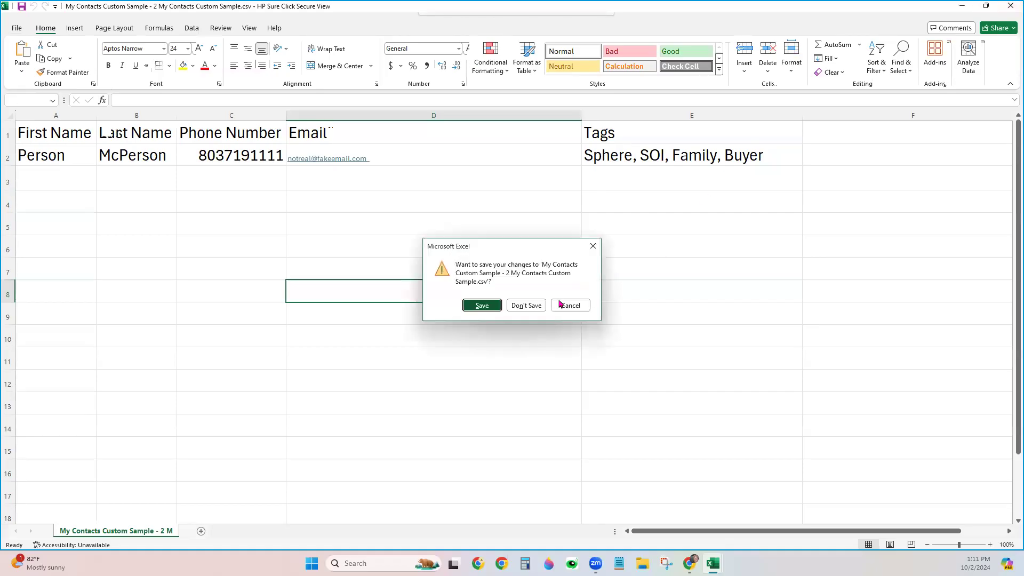
pyautogui.click(469, 308)
pyautogui.click(1010, 7)
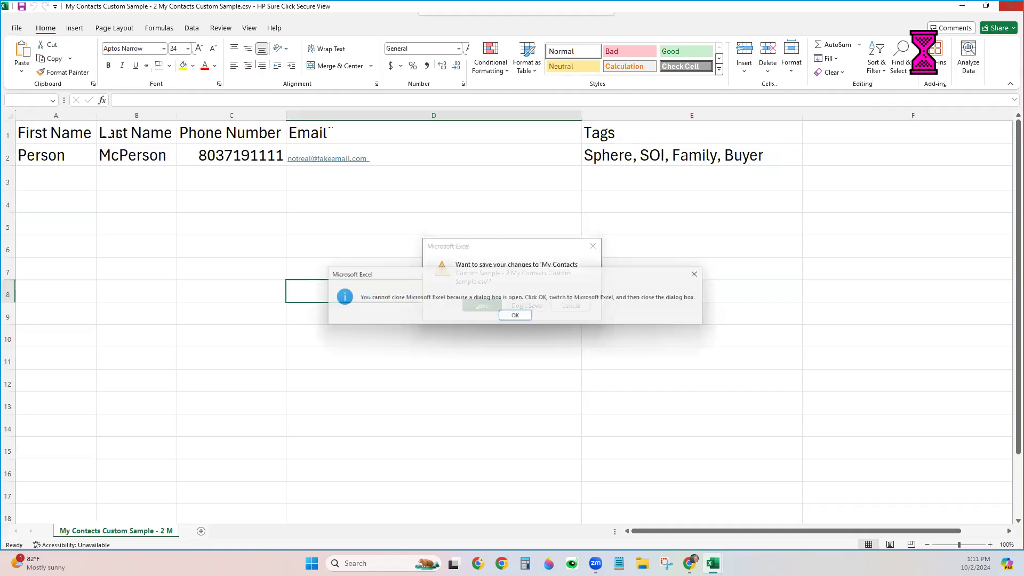
pyautogui.click(516, 317)
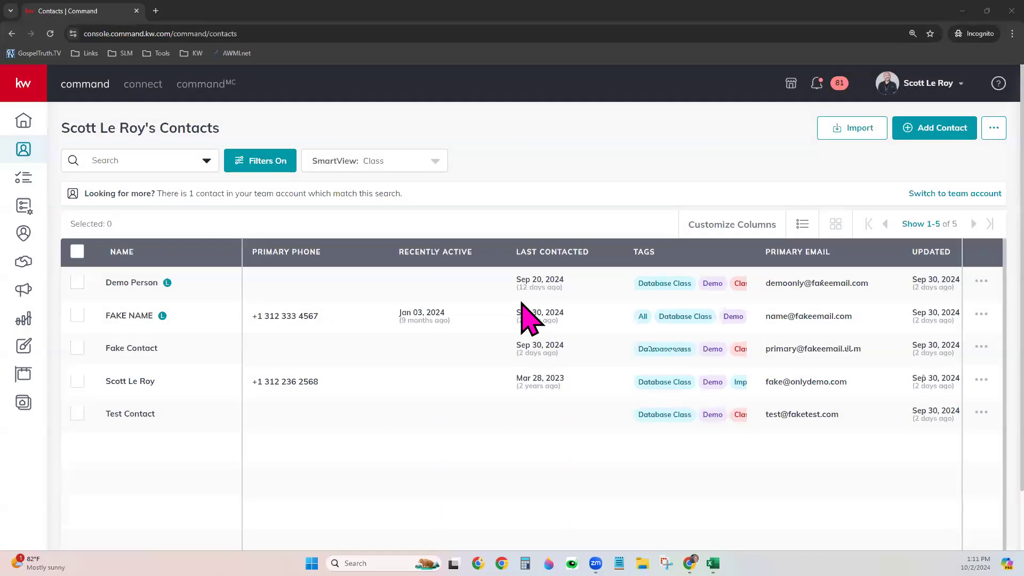
# Rename the downloaded contacts CSV to 'Database Class Custom Sample 10224' and open it in Excel
pyautogui.click(642, 563)
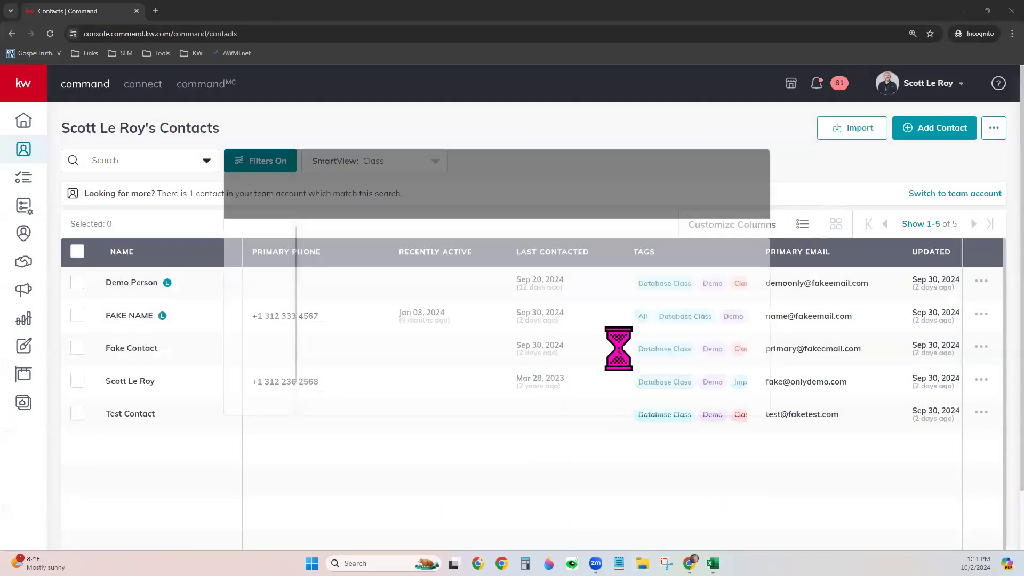
pyautogui.click(243, 377)
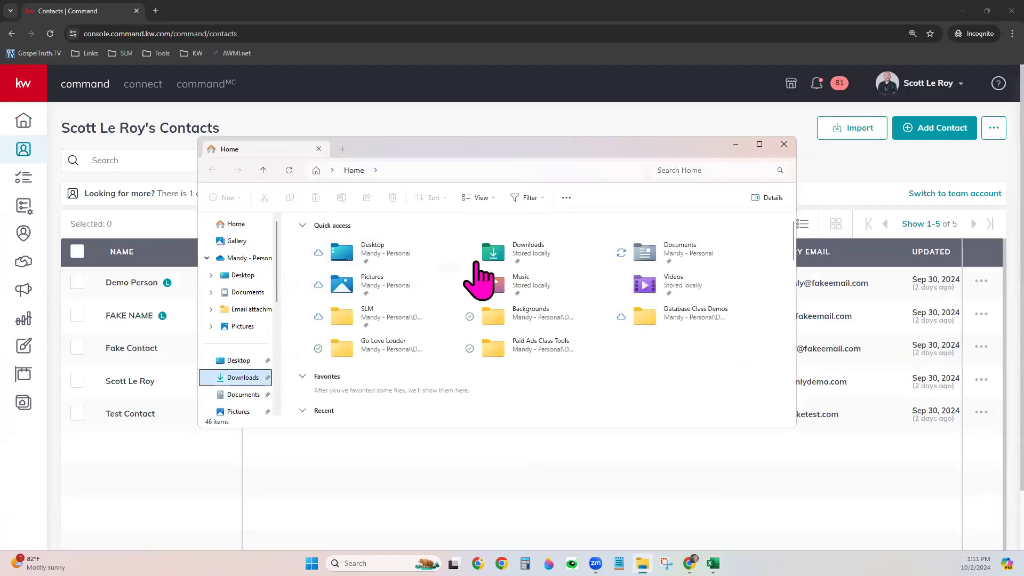
pyautogui.click(373, 251)
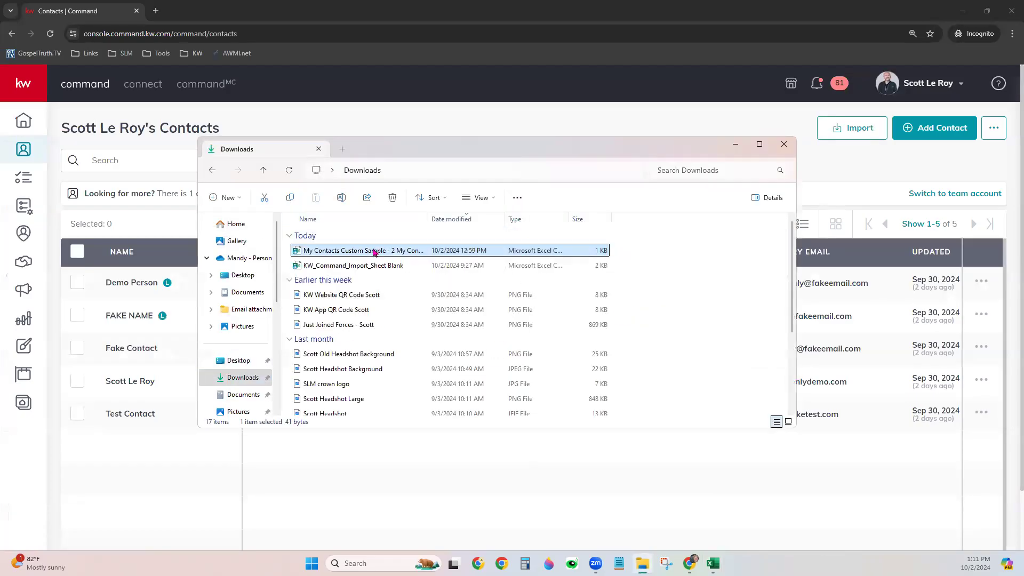
pyautogui.click(387, 252)
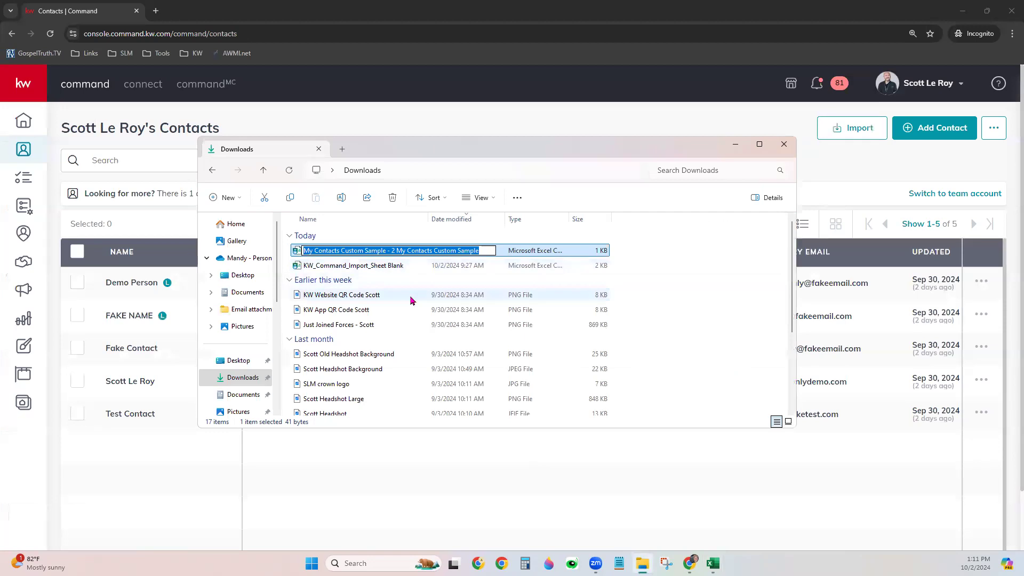
pyautogui.write('Datab')
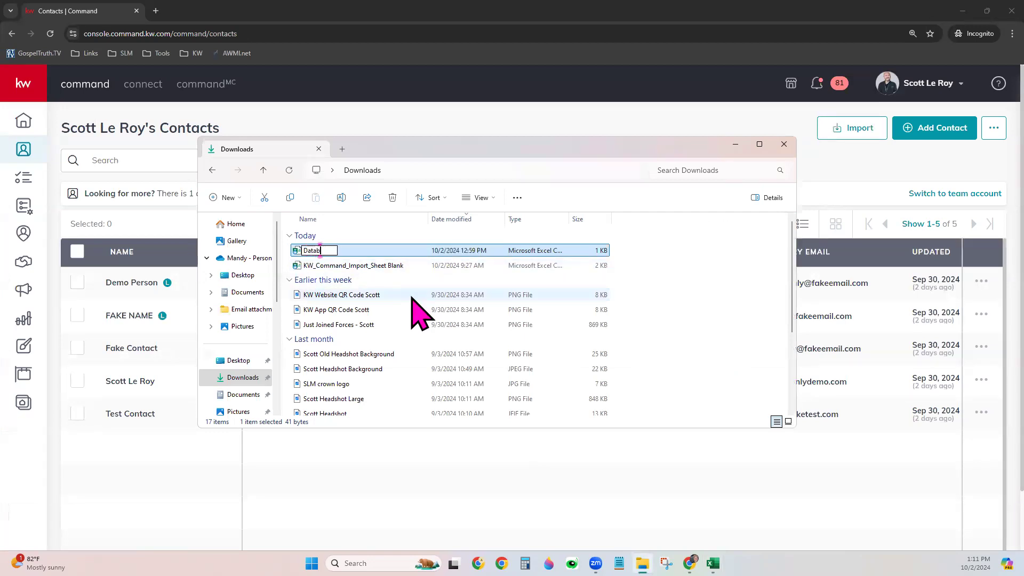
pyautogui.write('ase Class Custom Sample')
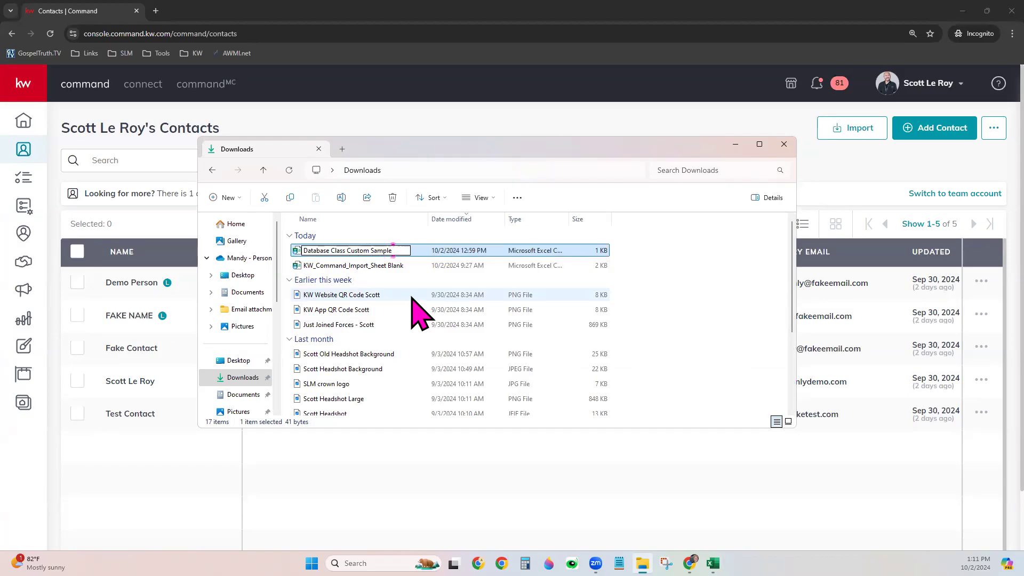
pyautogui.write(' 10224')
pyautogui.press('Return')
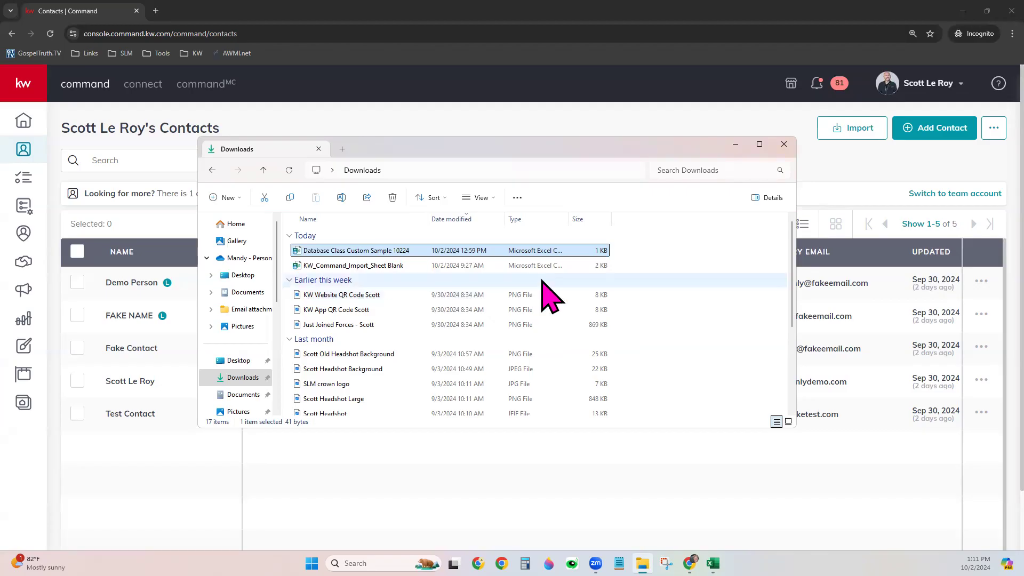
pyautogui.doubleClick(403, 253)
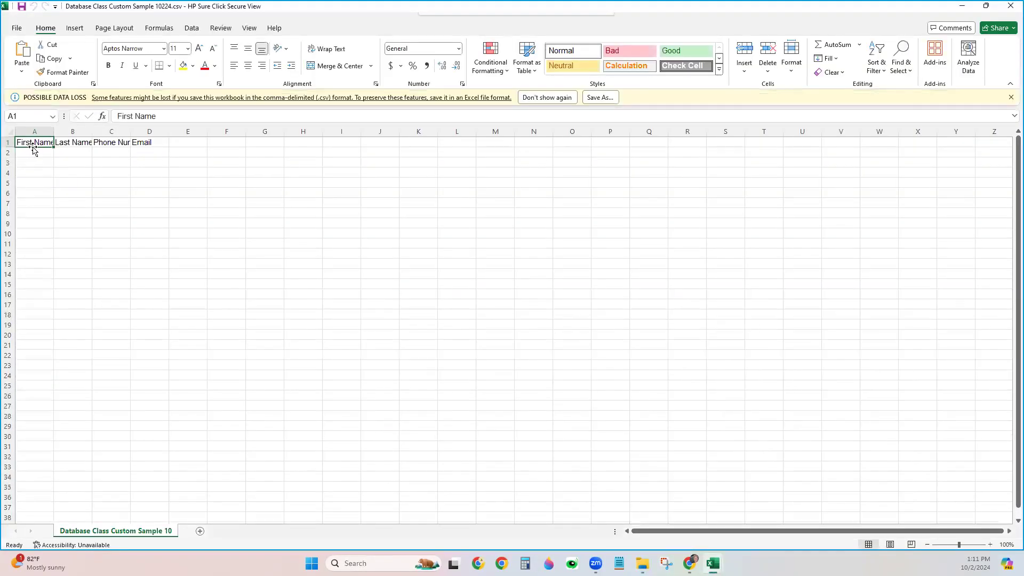
# Enter a sample contact's first name, last name, phone number and e-mail across row 2
pyautogui.click(33, 151)
pyautogui.write('Person')
pyautogui.press('Tab')
pyautogui.write('McPerson')
pyautogui.press('Tab')
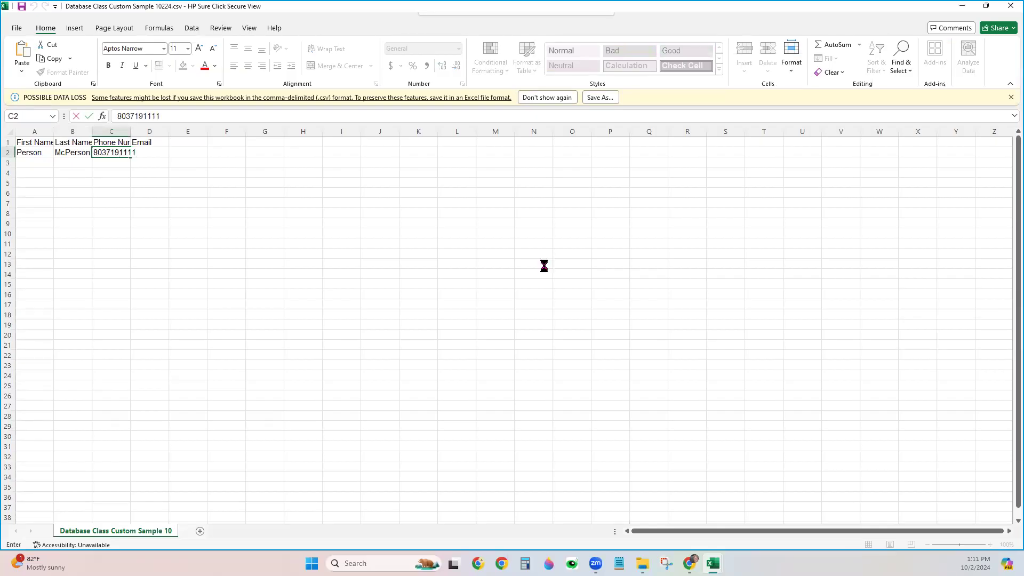
pyautogui.press('Tab')
pyautogui.write('notreal@fakeemail.com')
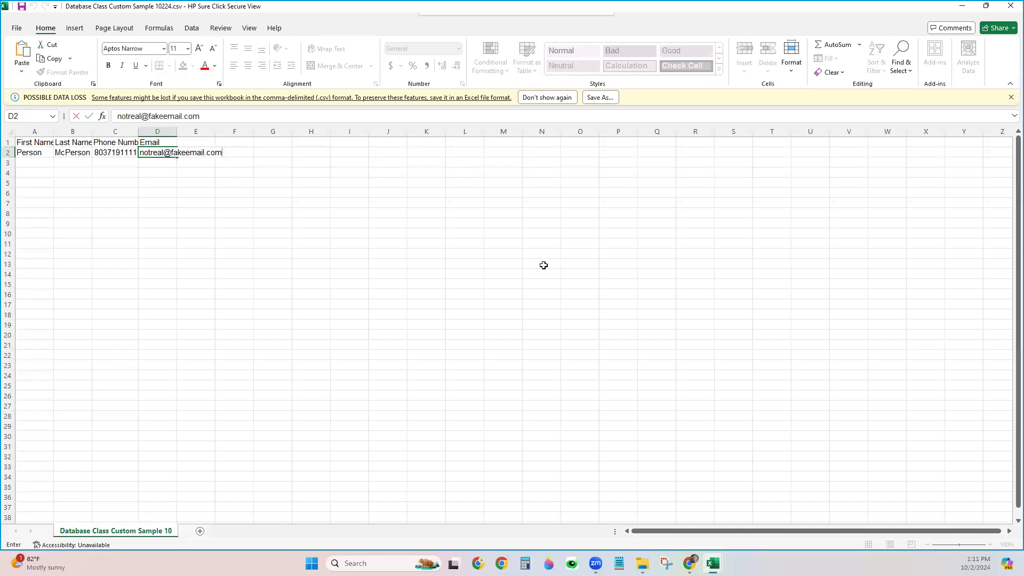
pyautogui.click(782, 312)
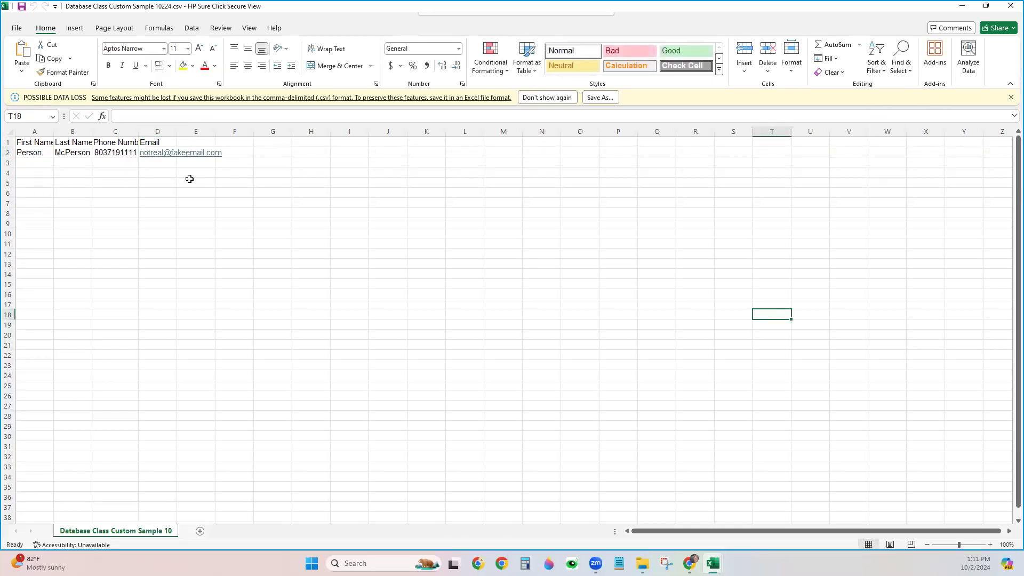
# Add a Tag header in cell E1 and widen column D to show the full e-mail
pyautogui.click(187, 143)
pyautogui.write('Tag')
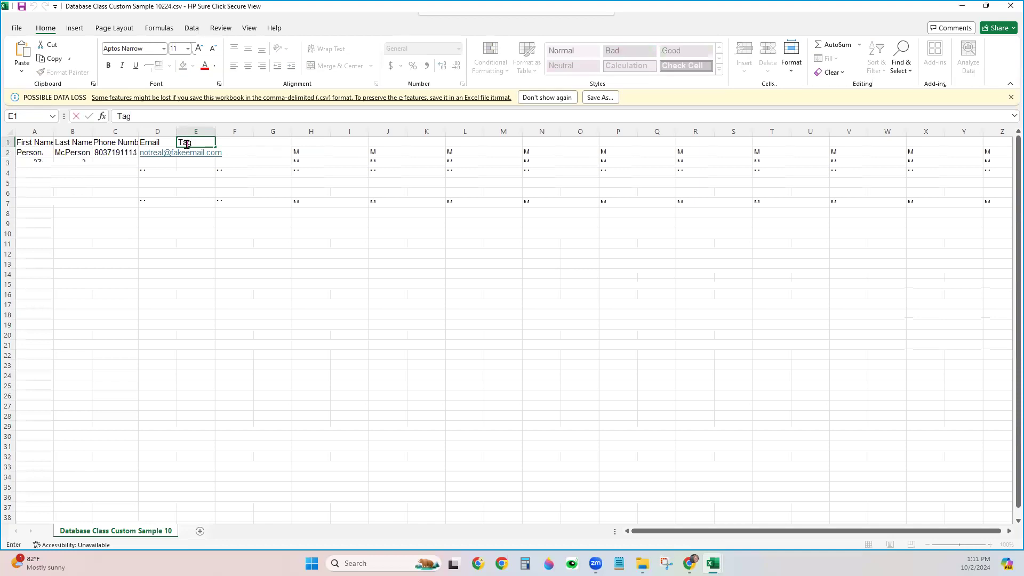
pyautogui.press('Tab')
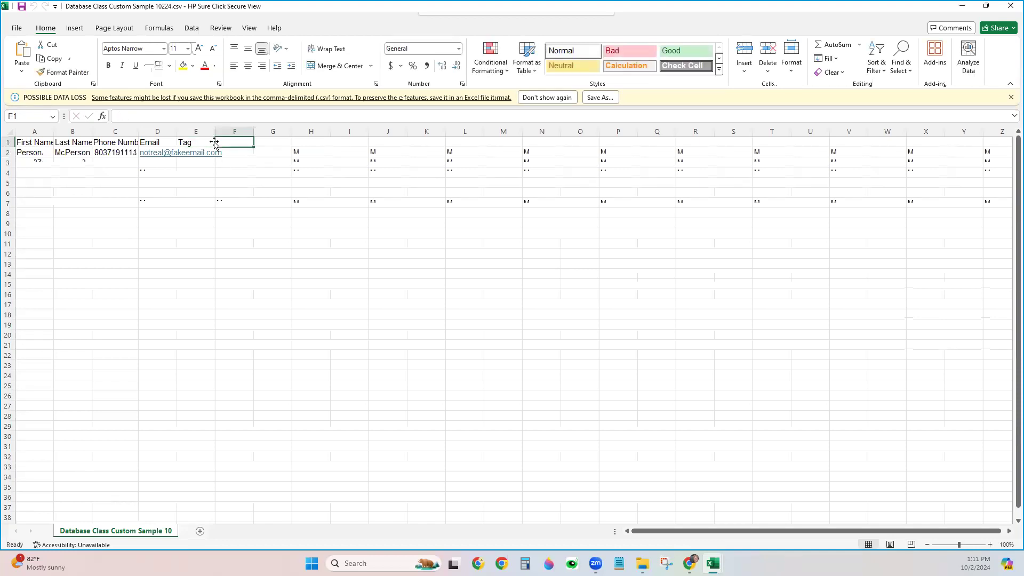
pyautogui.moveTo(176, 131); pyautogui.dragTo(251, 131)
# Tag the contact as Sphere in cell E2 and close the file
pyautogui.click(272, 151)
pyautogui.write('Sh')
pyautogui.press('BackSpace')
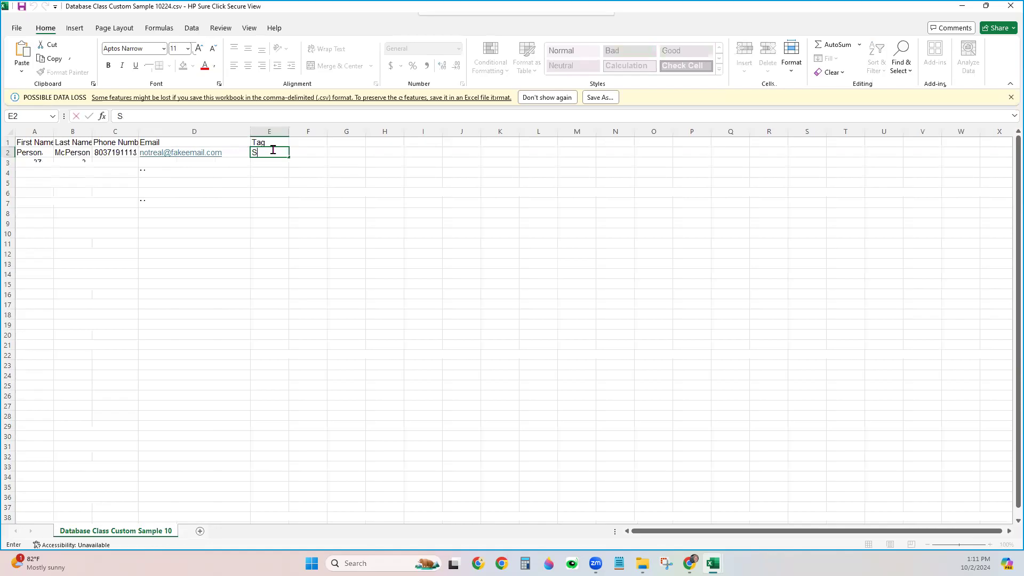
pyautogui.write('phere')
pyautogui.click(559, 318)
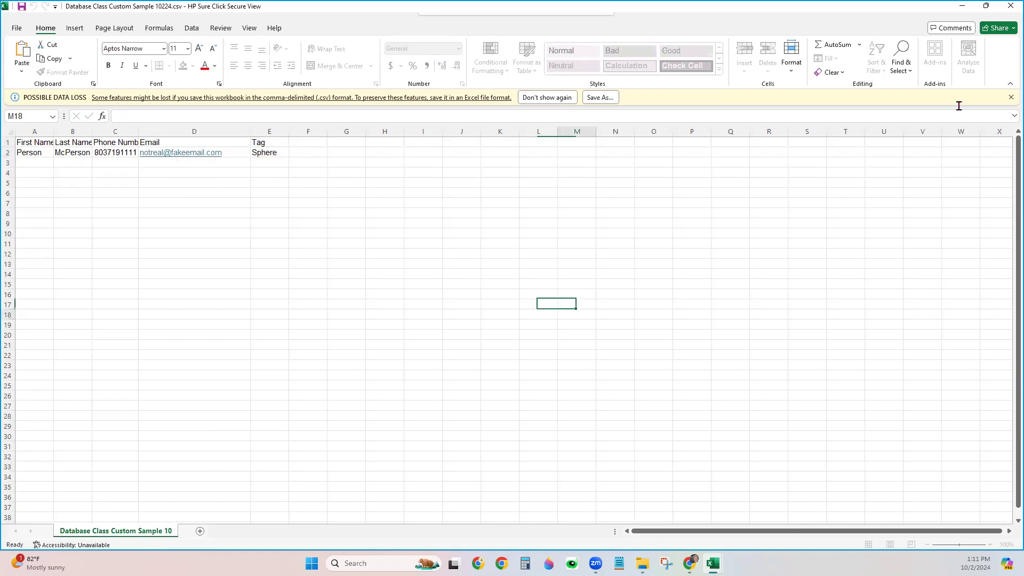
pyautogui.click(1011, 6)
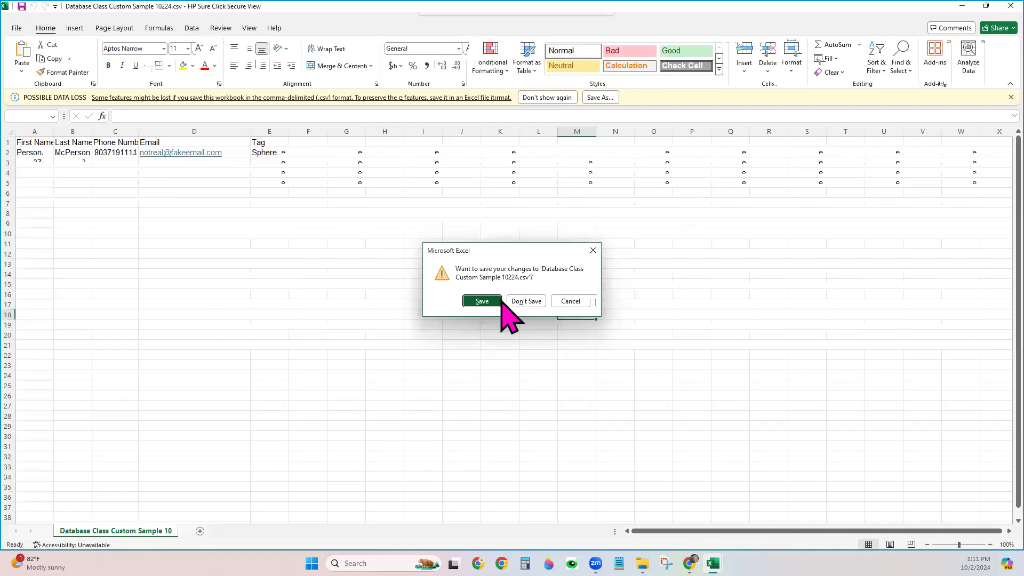
# Cancel the save prompt to keep the CSV open, then minimize Excel to show the contacts page
pyautogui.click(486, 302)
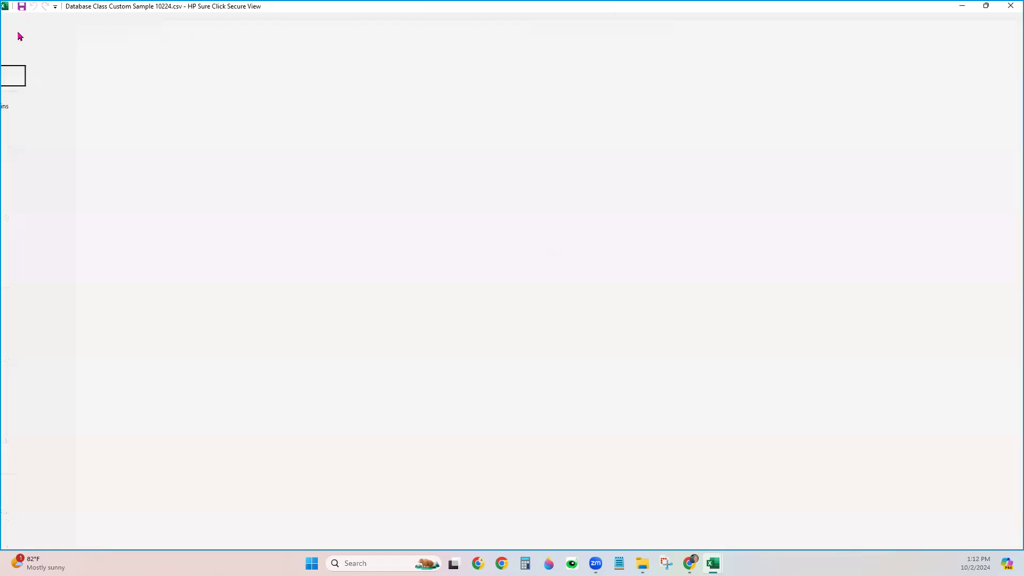
pyautogui.click(41, 170)
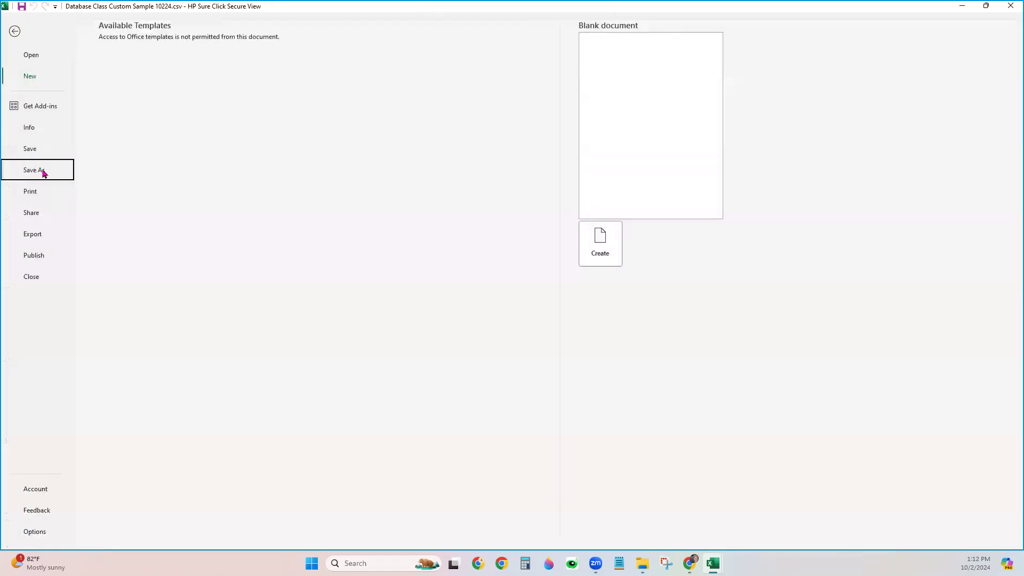
pyautogui.click(1011, 6)
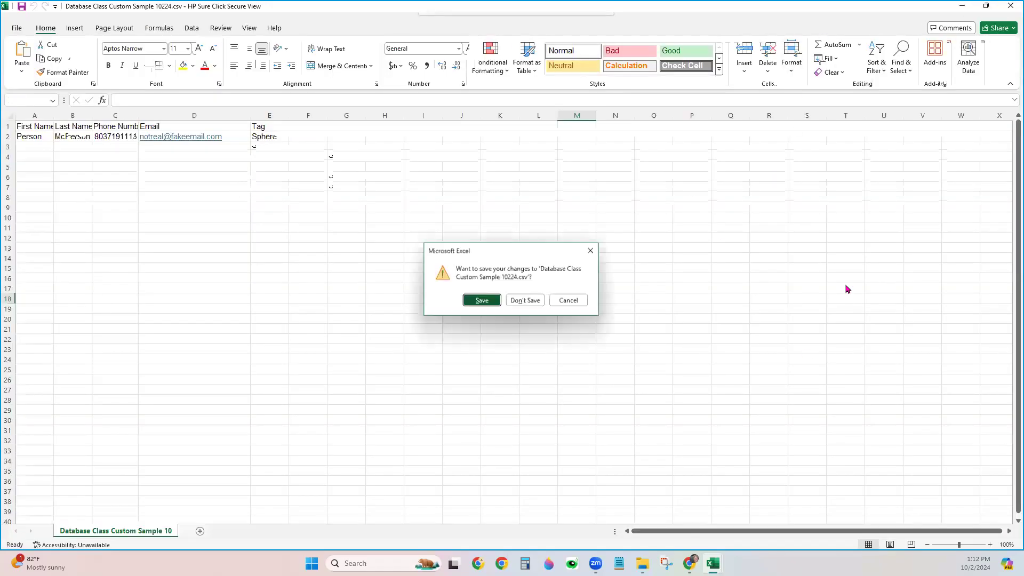
pyautogui.click(482, 301)
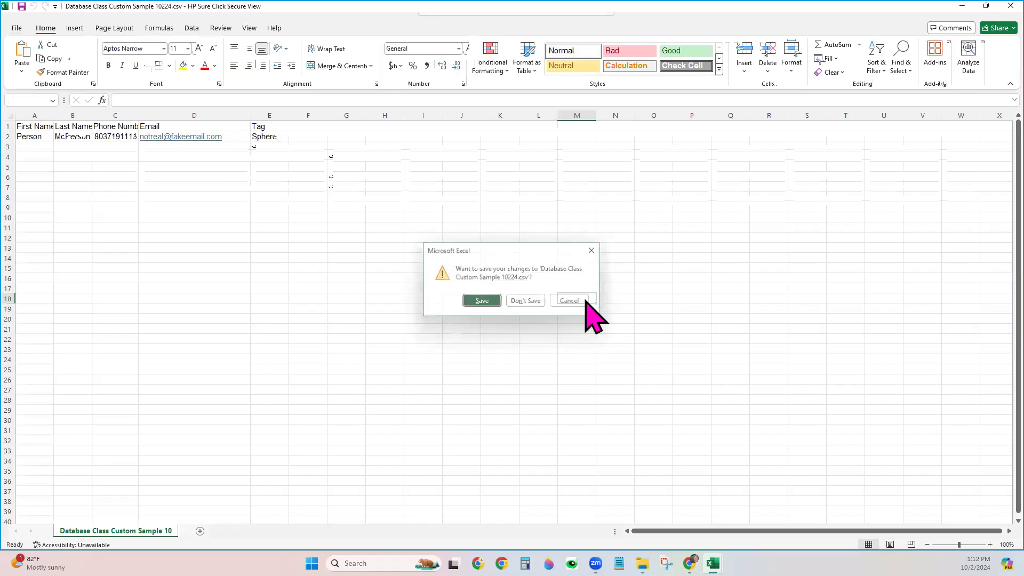
pyautogui.click(1010, 6)
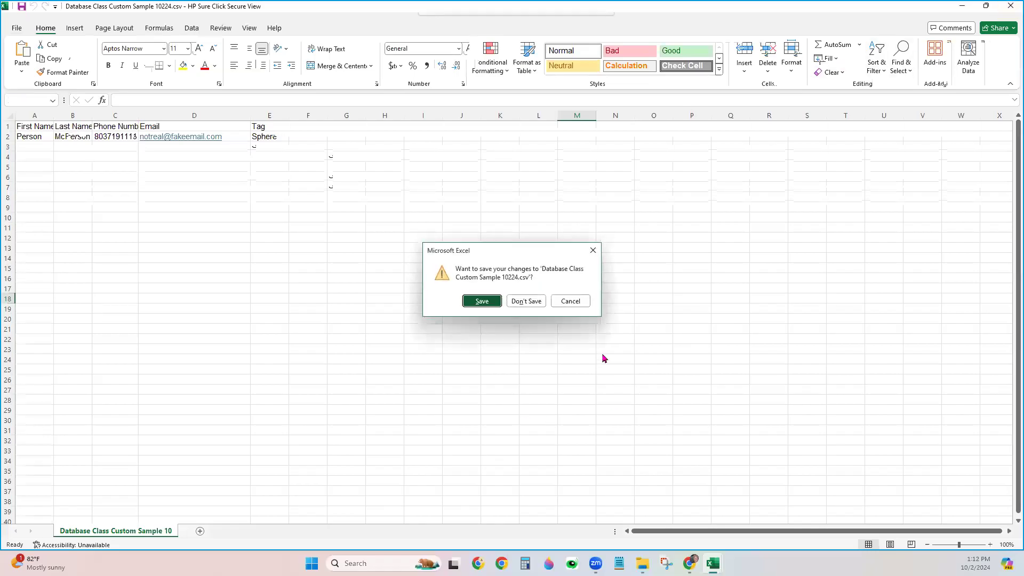
pyautogui.click(569, 307)
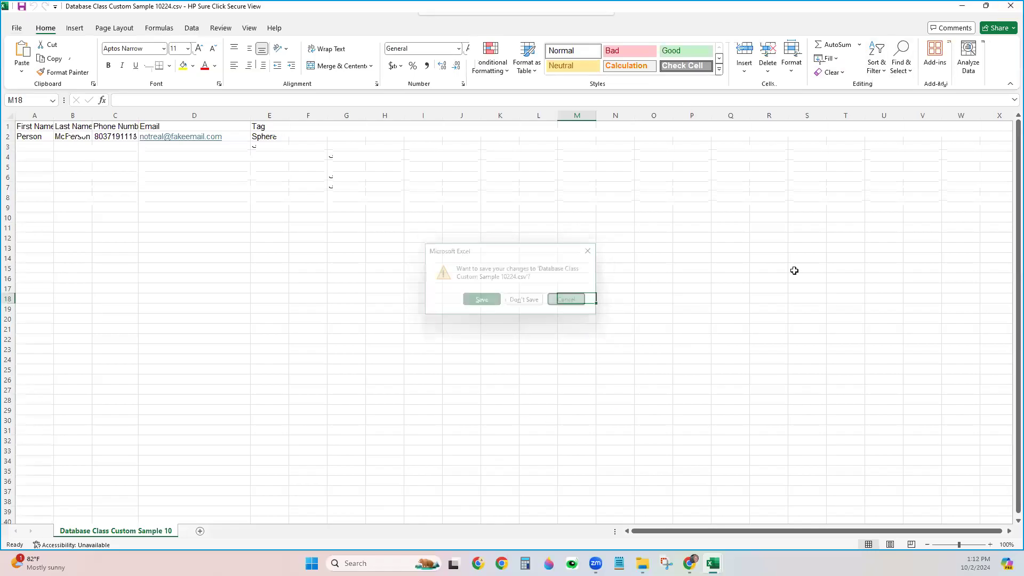
pyautogui.click(960, 9)
pyautogui.click(521, 487)
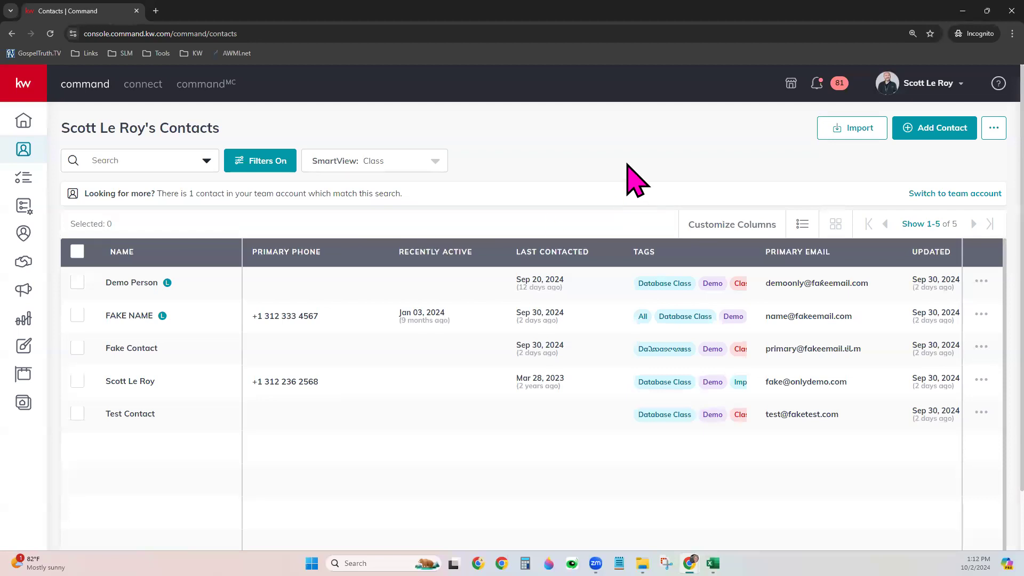
# Start a contact import with the Import button at the top of the Contacts page
pyautogui.click(860, 133)
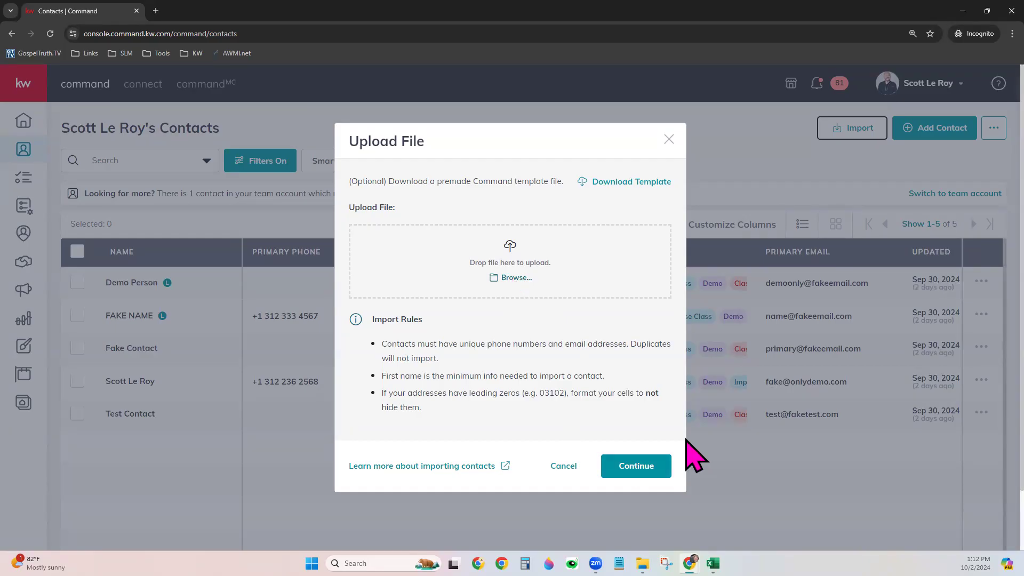
pyautogui.click(613, 470)
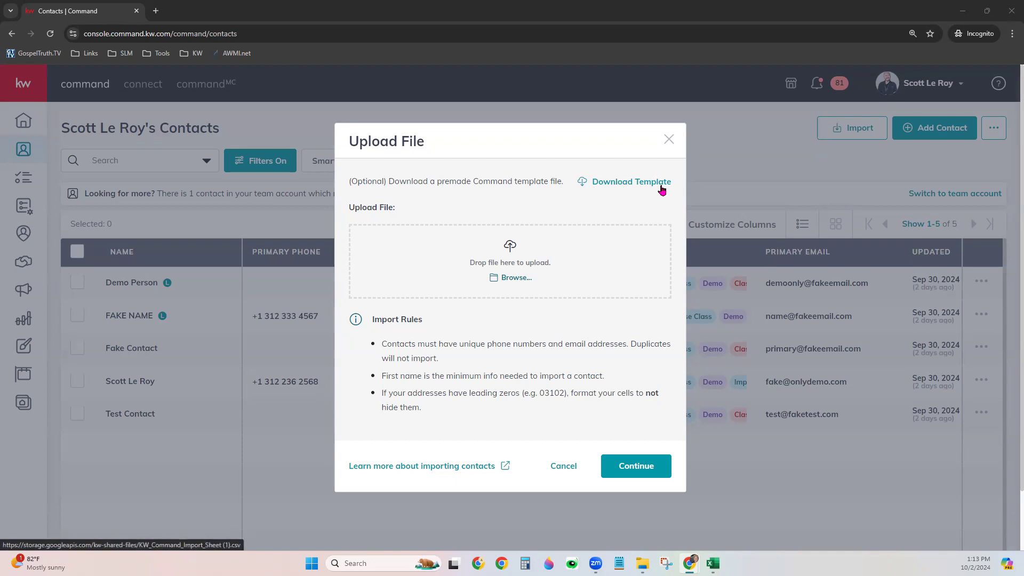
pyautogui.moveTo(713, 563)
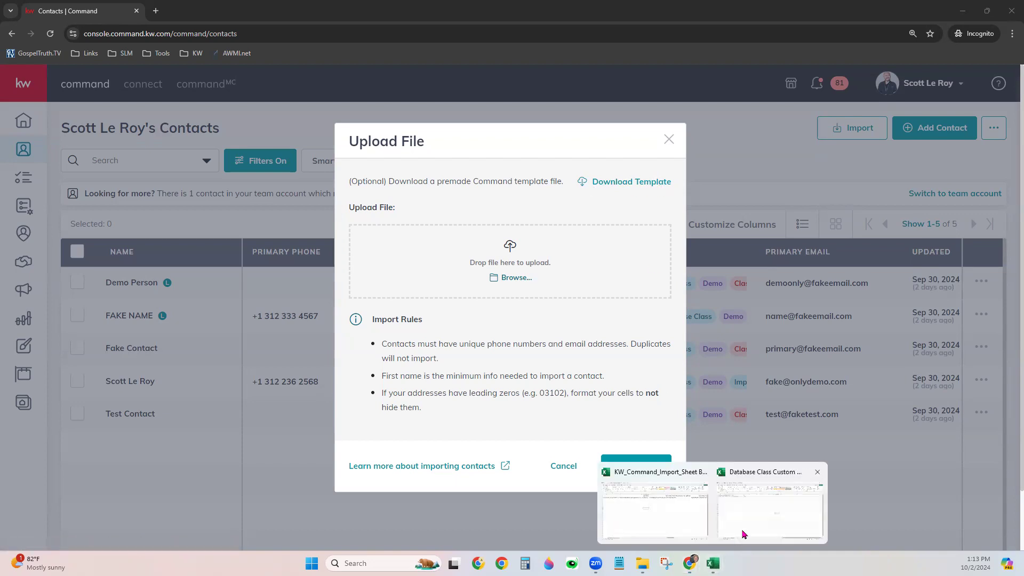
# Switch to the KW_Command_Import_Sheet_Blank workbook and review its heading rows and columns, ending on A3
pyautogui.click(692, 518)
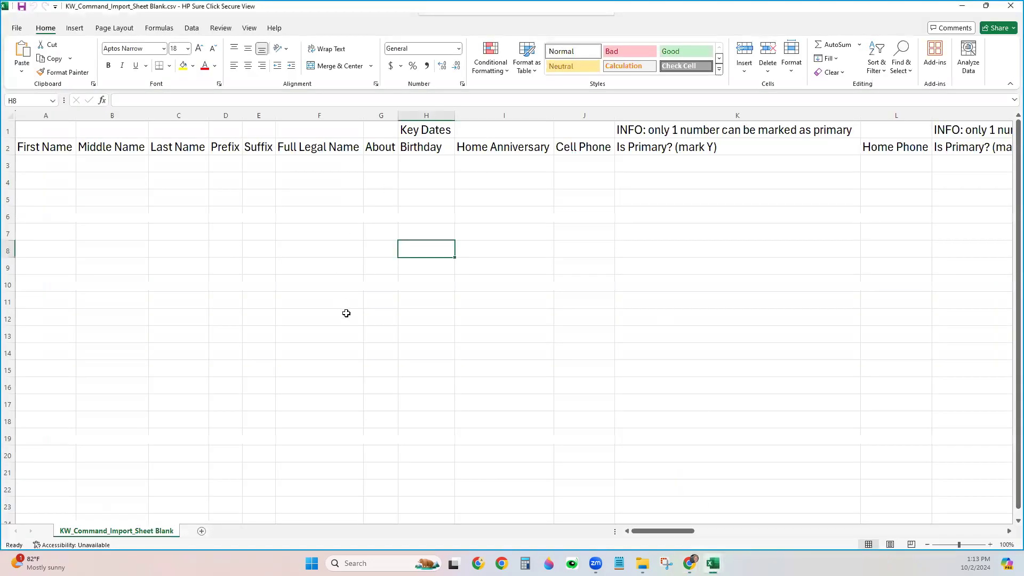
pyautogui.click(346, 313)
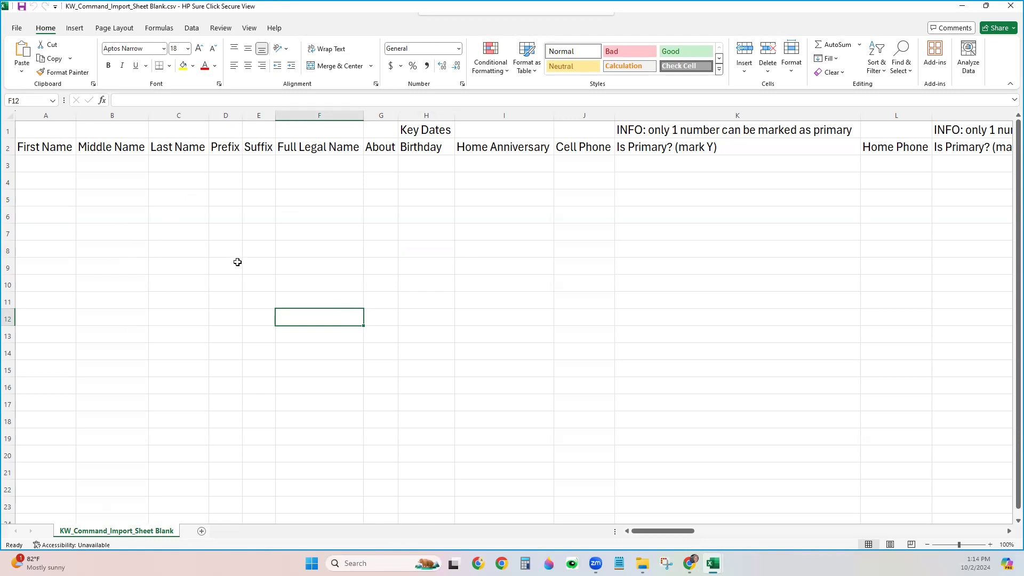
pyautogui.moveTo(6, 131); pyautogui.dragTo(5, 149)
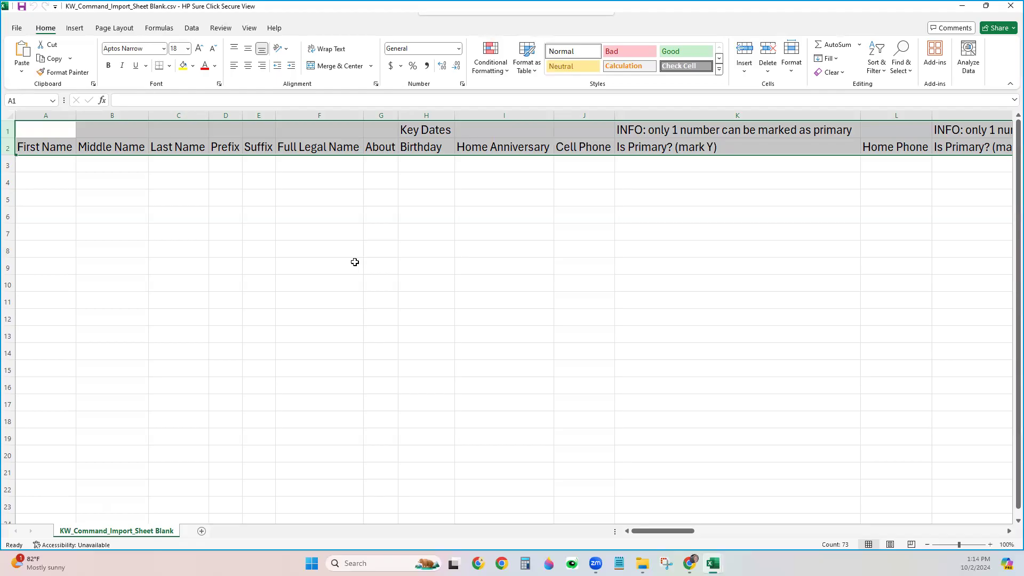
pyautogui.click(354, 261)
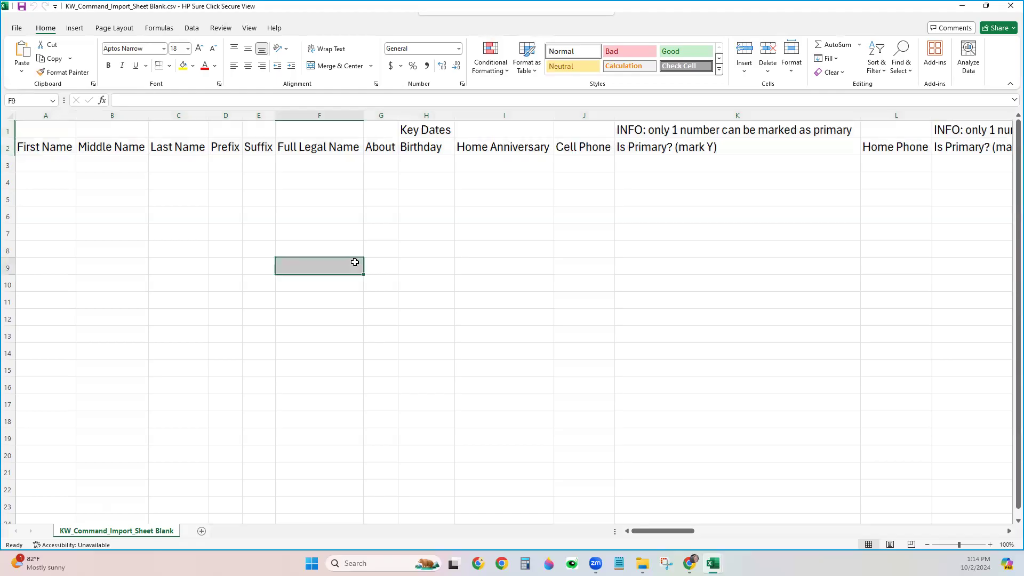
pyautogui.click(260, 113)
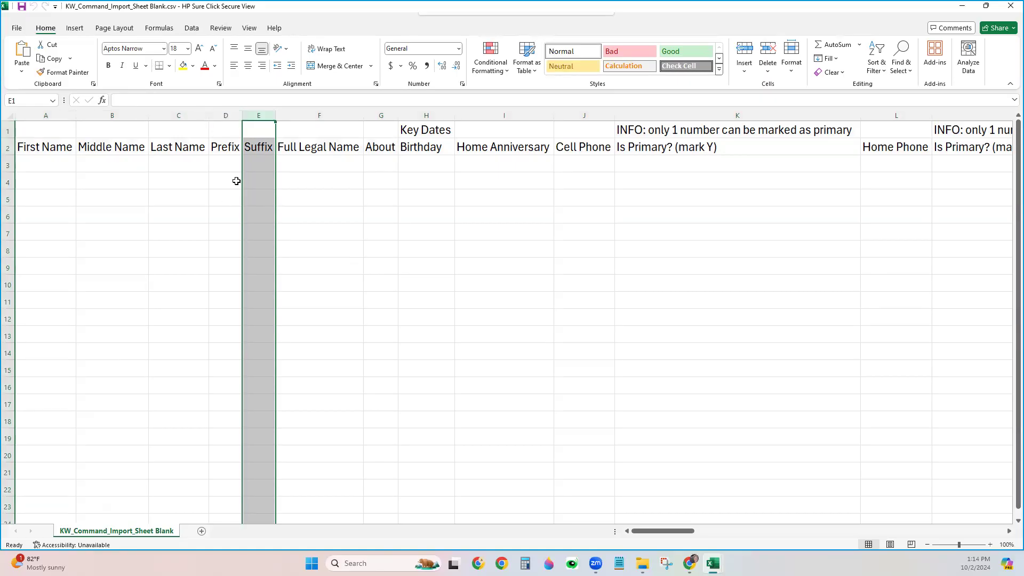
pyautogui.click(236, 182)
pyautogui.click(340, 171)
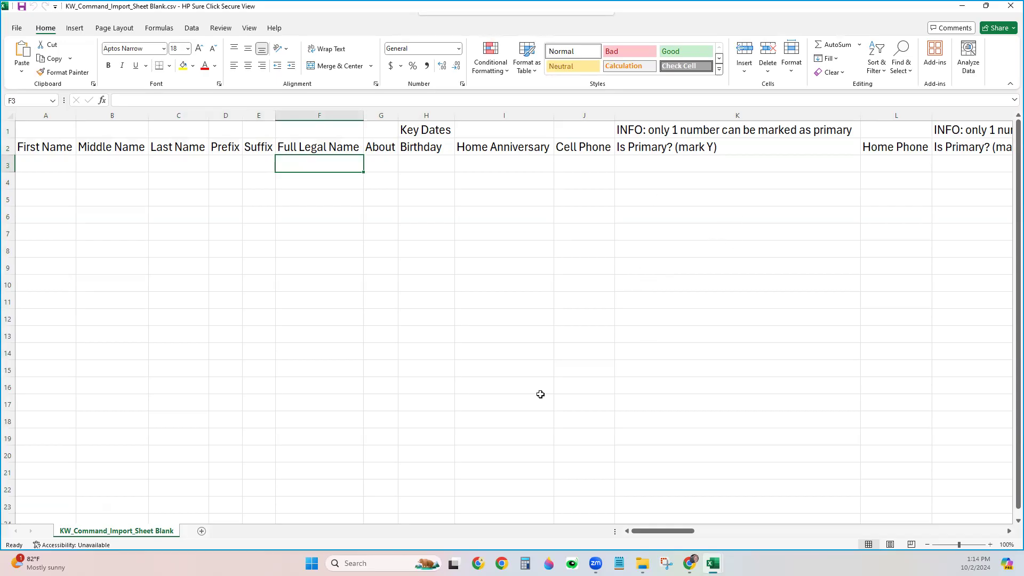
pyautogui.click(58, 174)
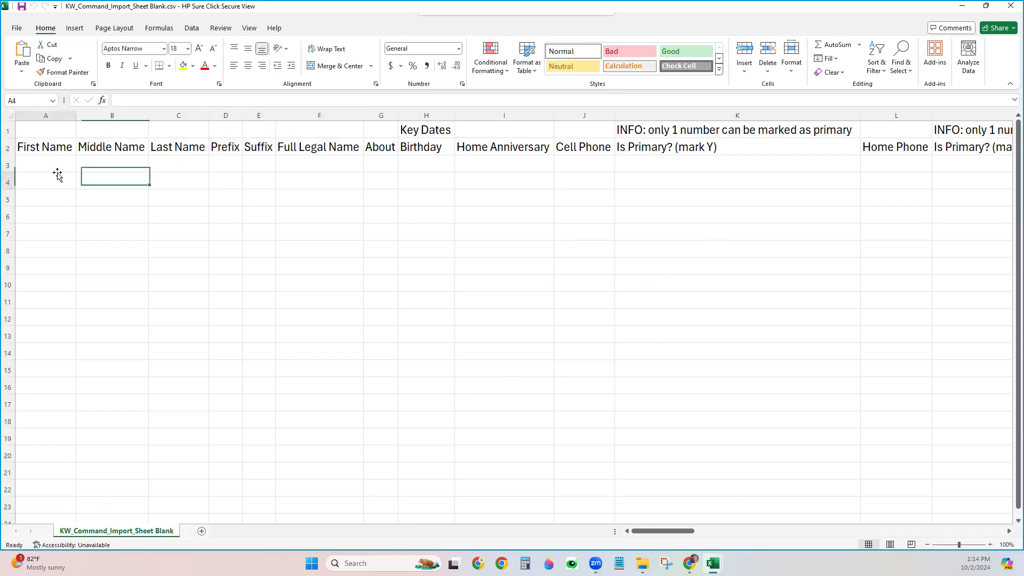
pyautogui.click(62, 169)
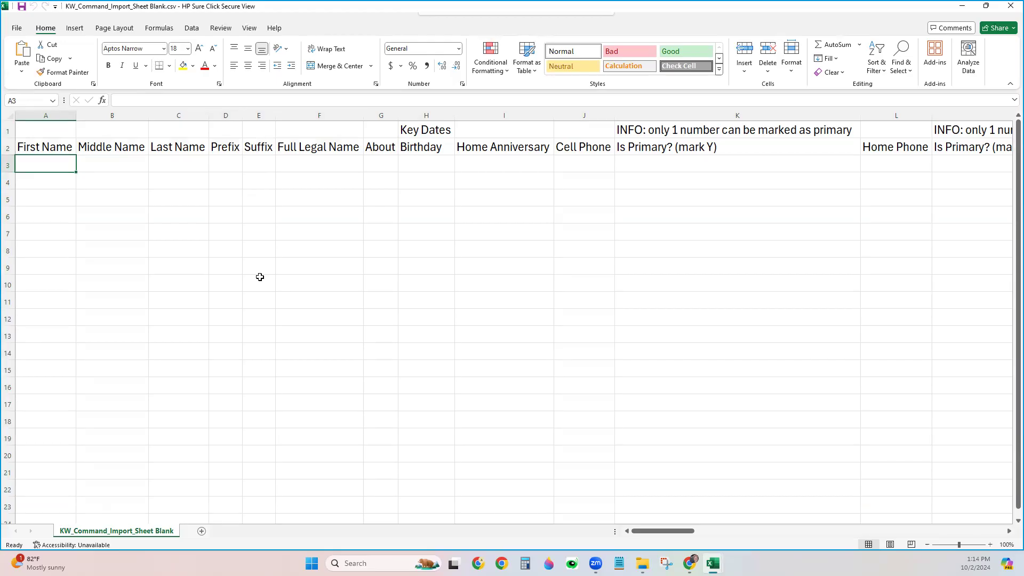
# Enter the sample contact's first name in A3 and last name in C3
pyautogui.write('Person')
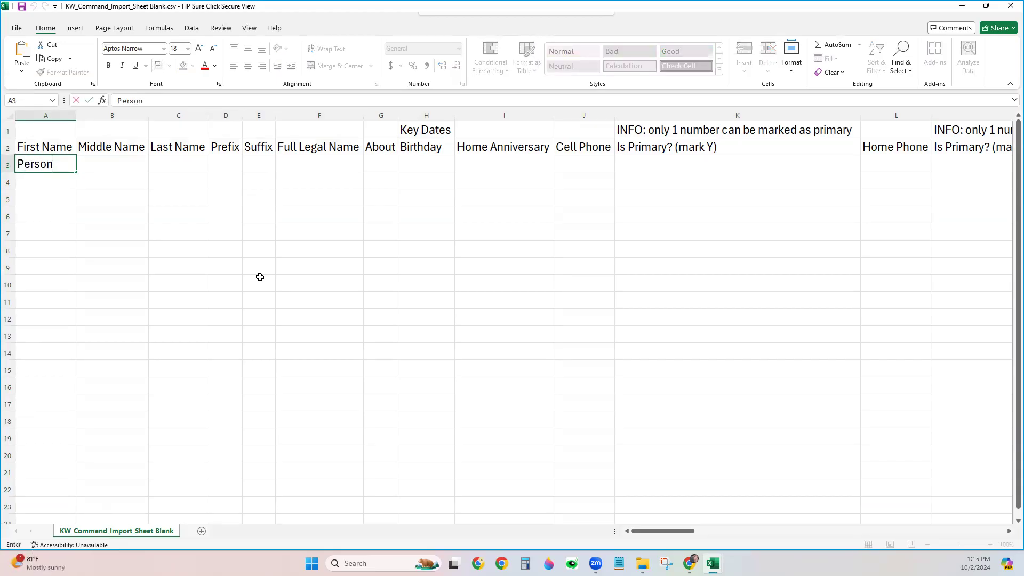
pyautogui.press('Tab')
pyautogui.press('Tab')
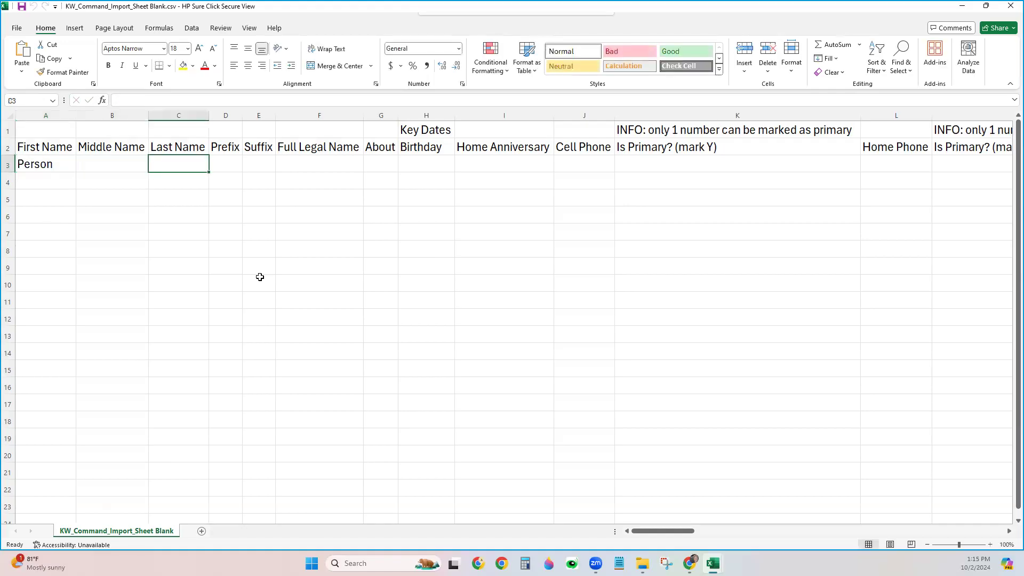
pyautogui.write('McPerson')
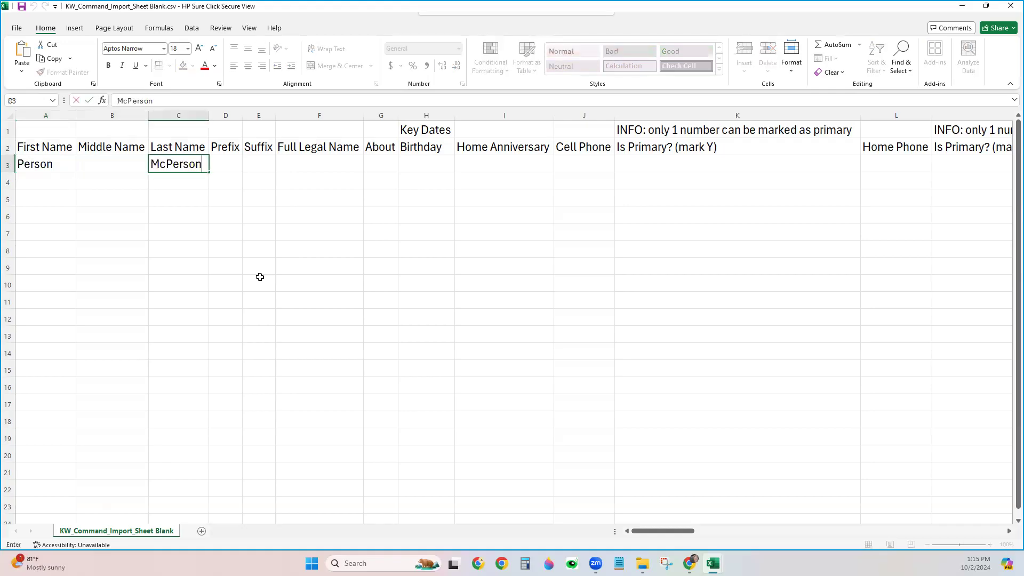
pyautogui.press('Tab')
pyautogui.press('Tab')
pyautogui.press('Tab')
pyautogui.press('Tab')
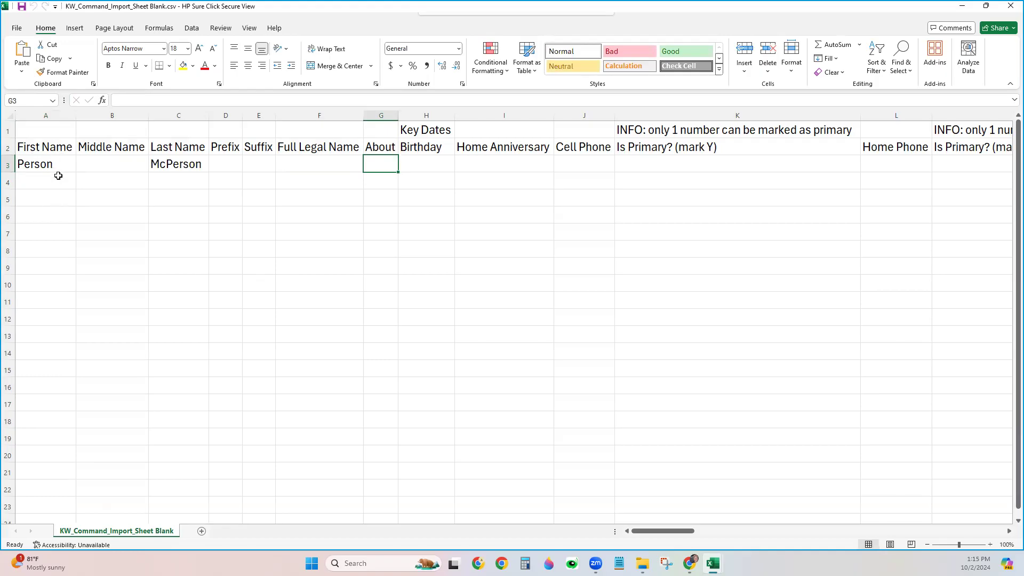
# Enter Birthday 01/01/2000 in H3 and Home Anniversary 01/01/2024 in I3
pyautogui.click(414, 177)
pyautogui.click(429, 166)
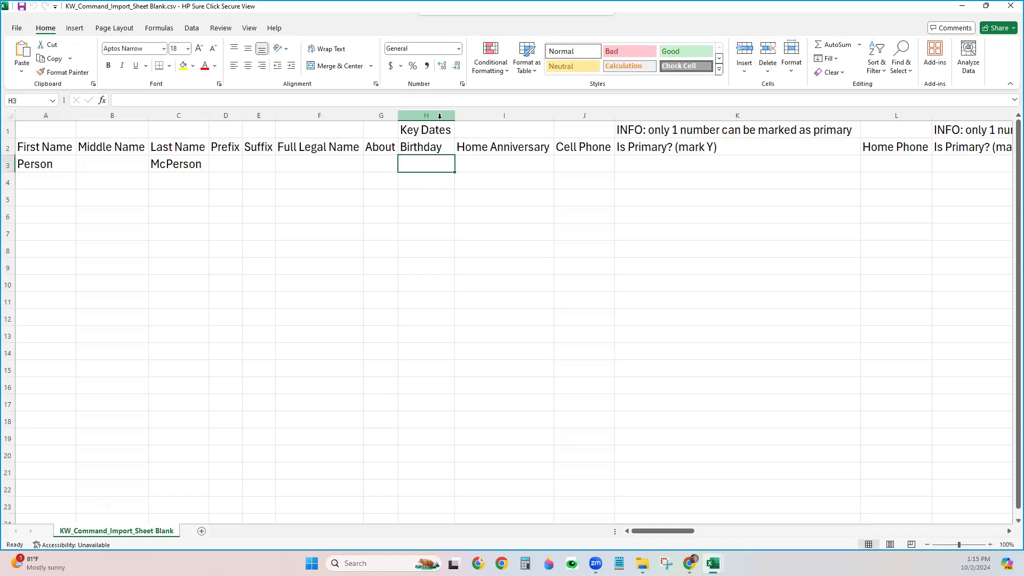
pyautogui.moveTo(439, 114); pyautogui.dragTo(484, 112)
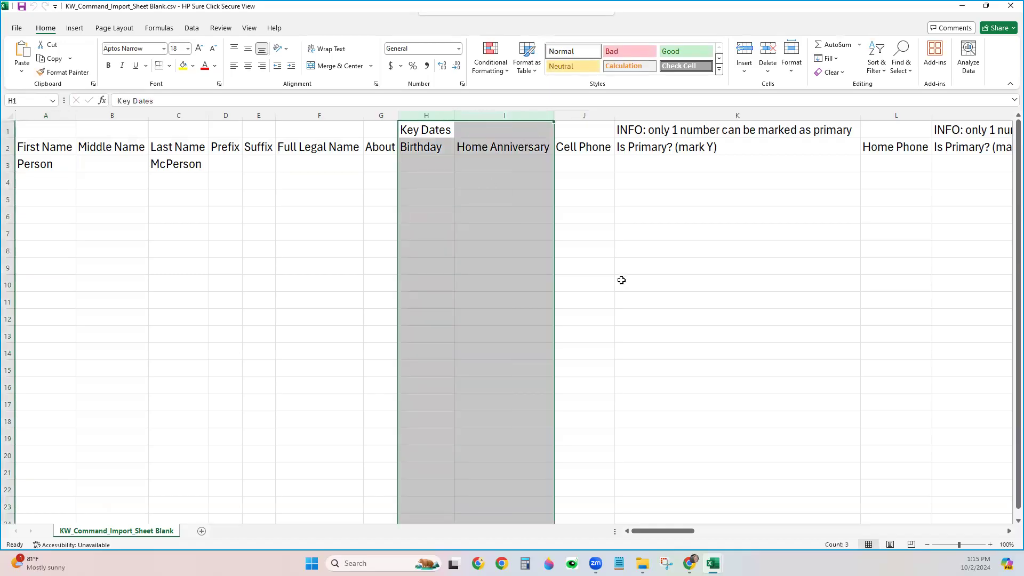
pyautogui.click(415, 170)
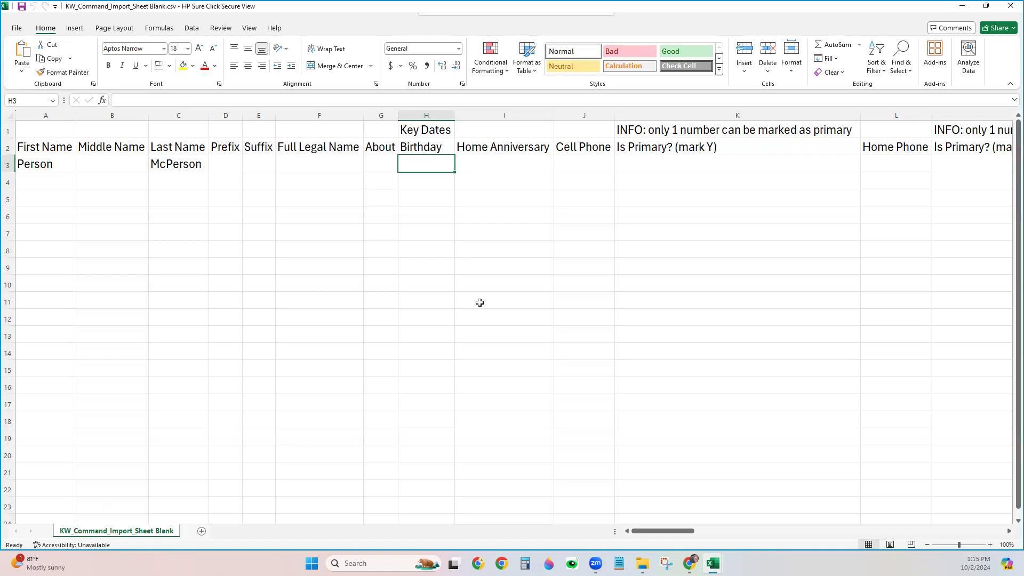
pyautogui.write('01/')
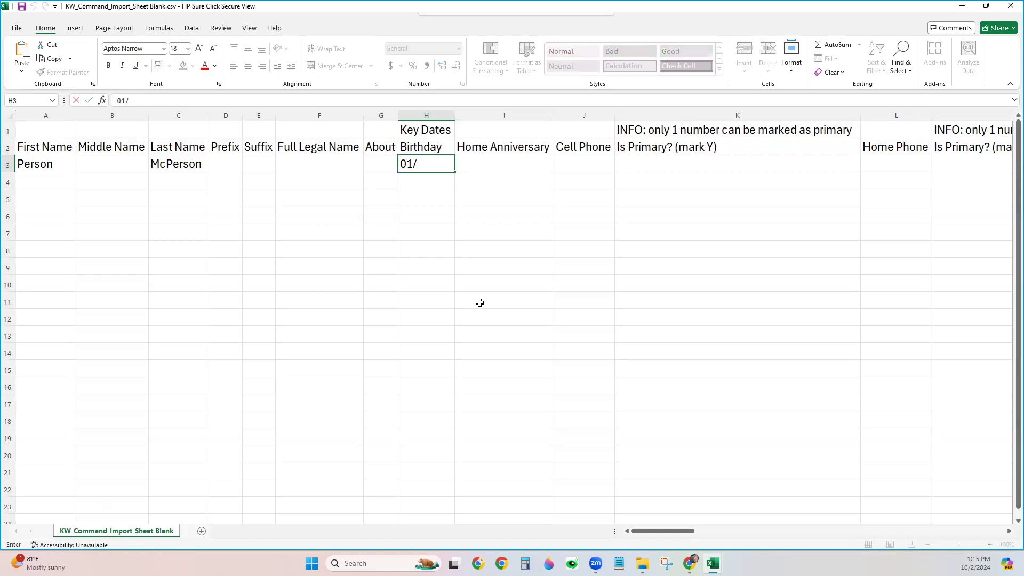
pyautogui.write('01/2000')
pyautogui.press('Tab')
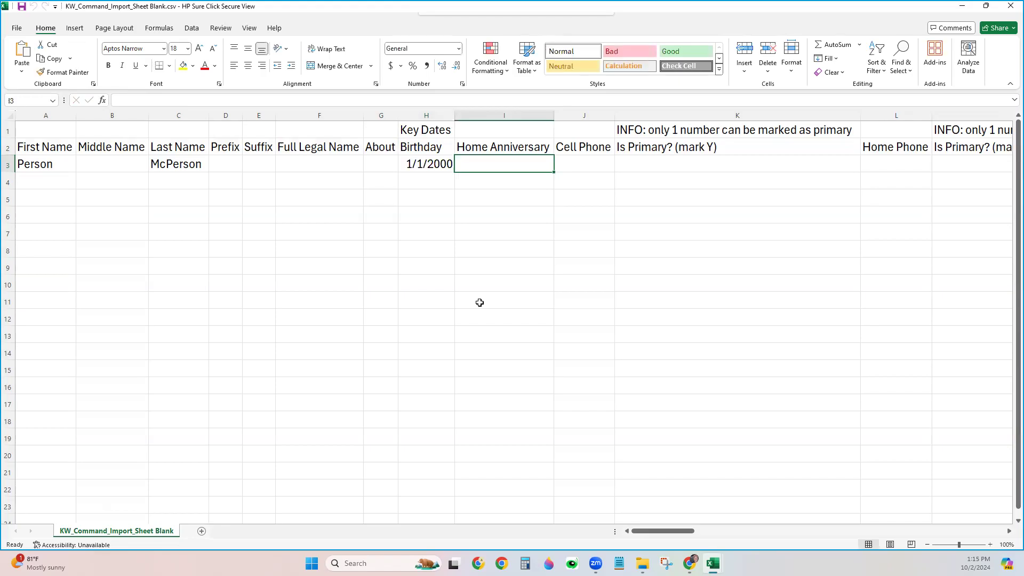
pyautogui.write('01/01/2024')
pyautogui.press('Tab')
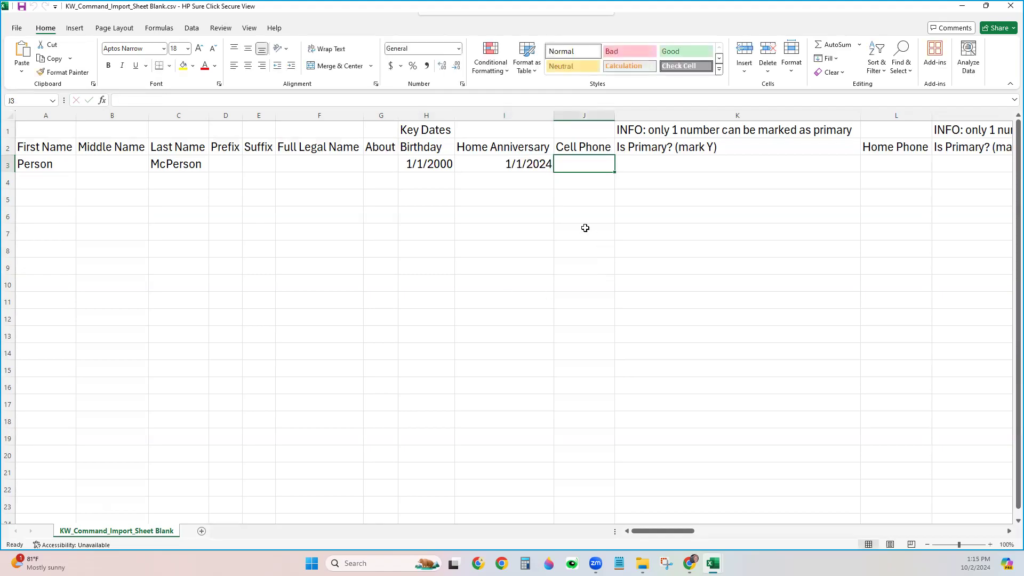
pyautogui.click(490, 164)
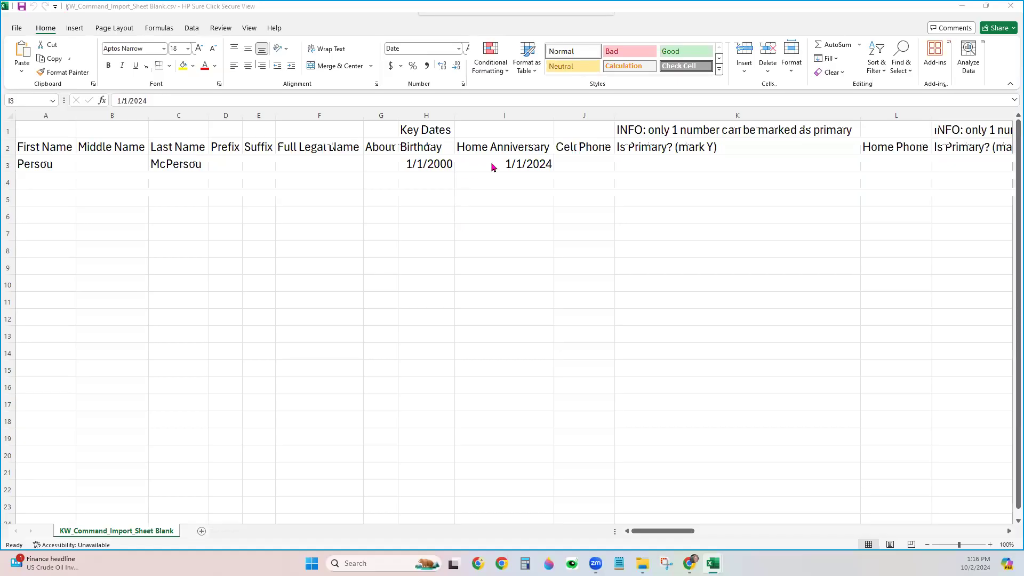
# Move to the Cell Phone cell J3 and scroll right toward the phone columns
pyautogui.click(592, 164)
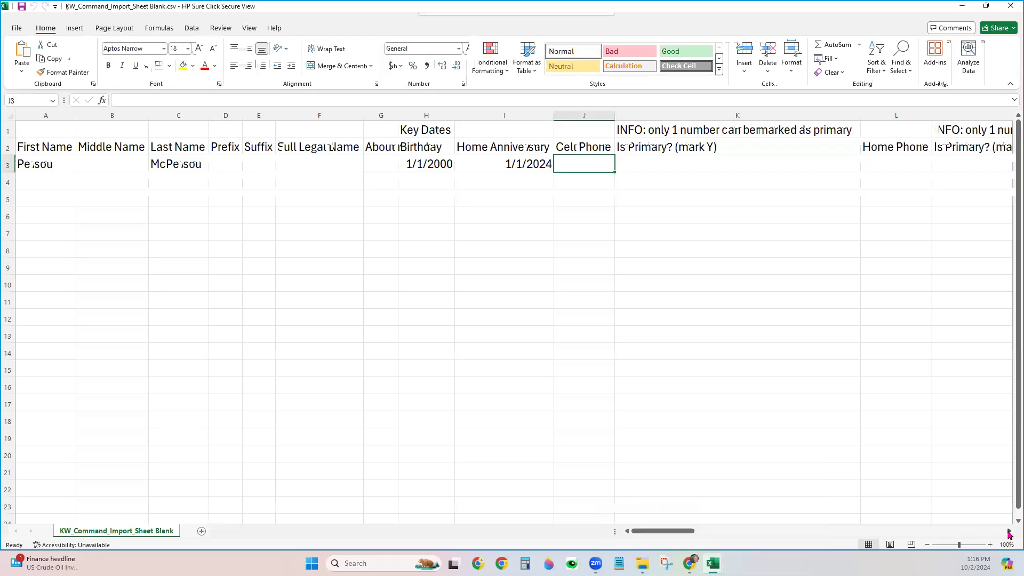
pyautogui.click(1008, 535)
pyautogui.click(1009, 532)
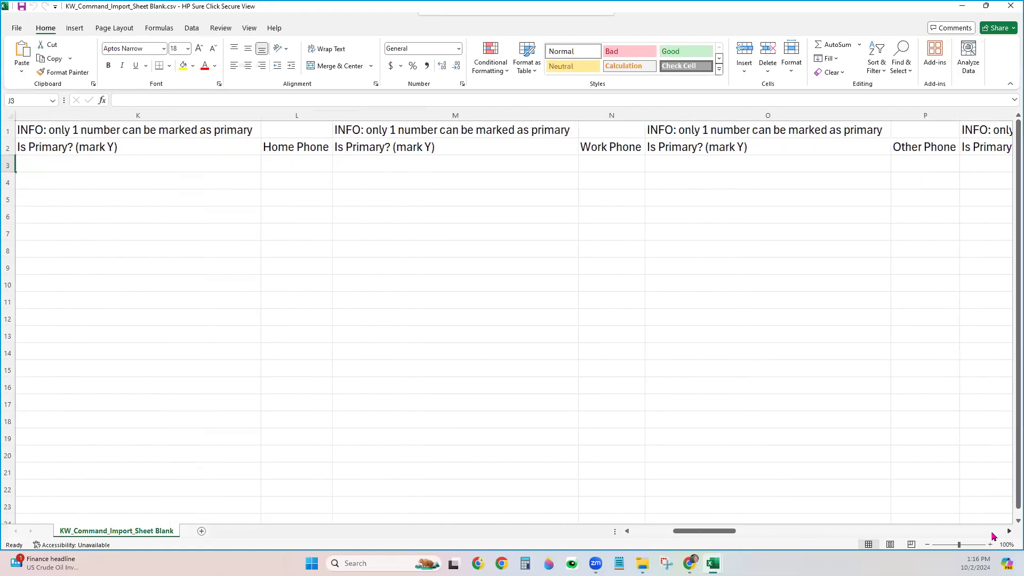
# Highlight the Is Primary? columns K, M and O, then start typing a sample cell phone number in J3
pyautogui.click(627, 531)
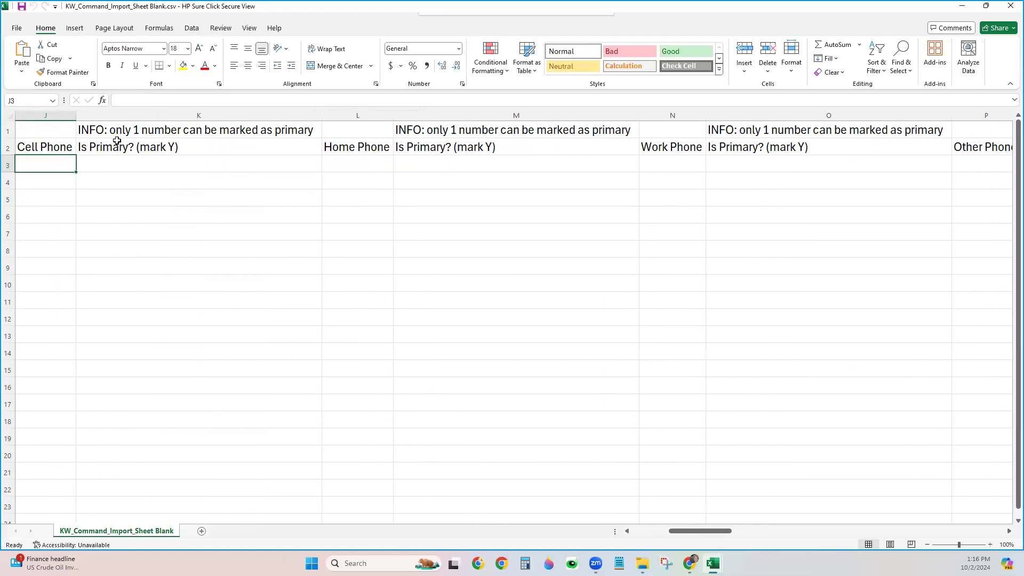
pyautogui.click(377, 110)
pyautogui.click(116, 113)
pyautogui.keyDown('ctrl'); pyautogui.click(532, 113); pyautogui.keyUp('ctrl')
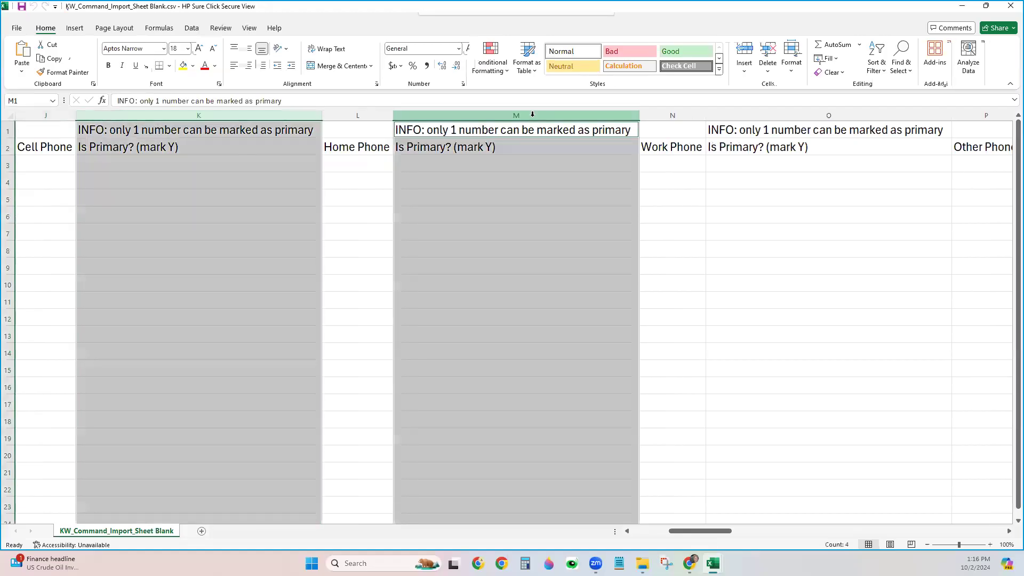
pyautogui.keyDown('ctrl'); pyautogui.click(821, 114); pyautogui.keyUp('ctrl')
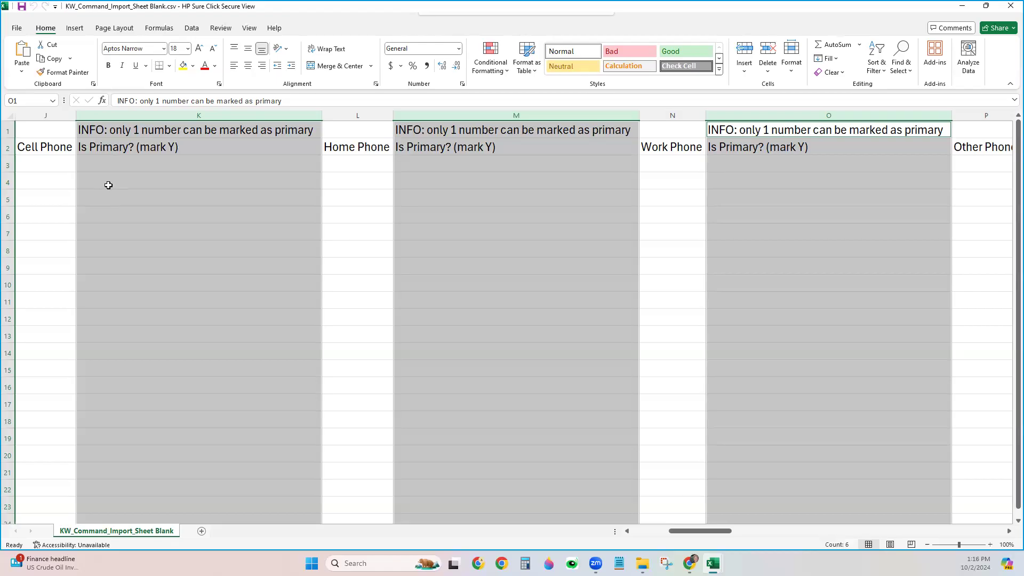
pyautogui.click(47, 170)
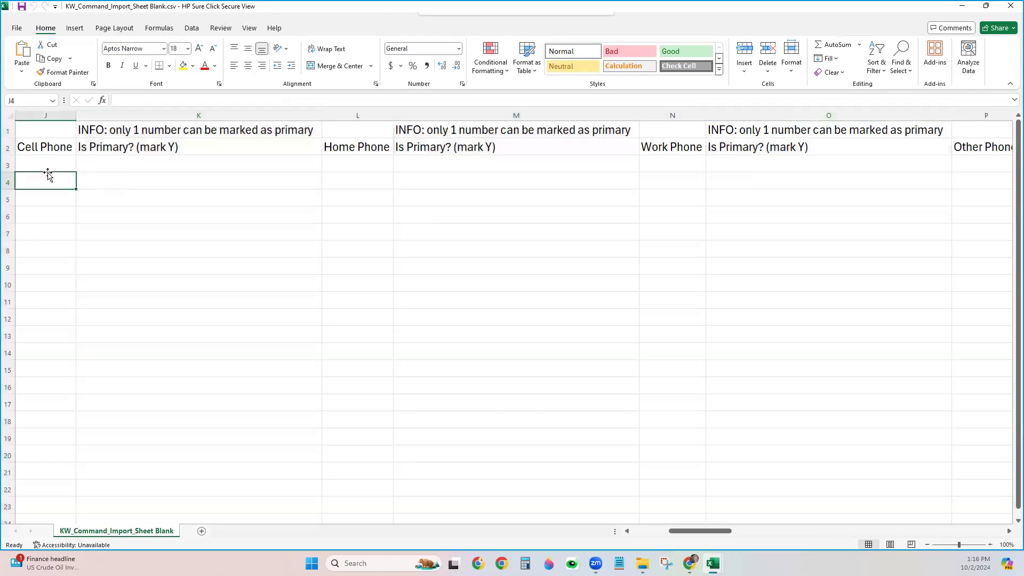
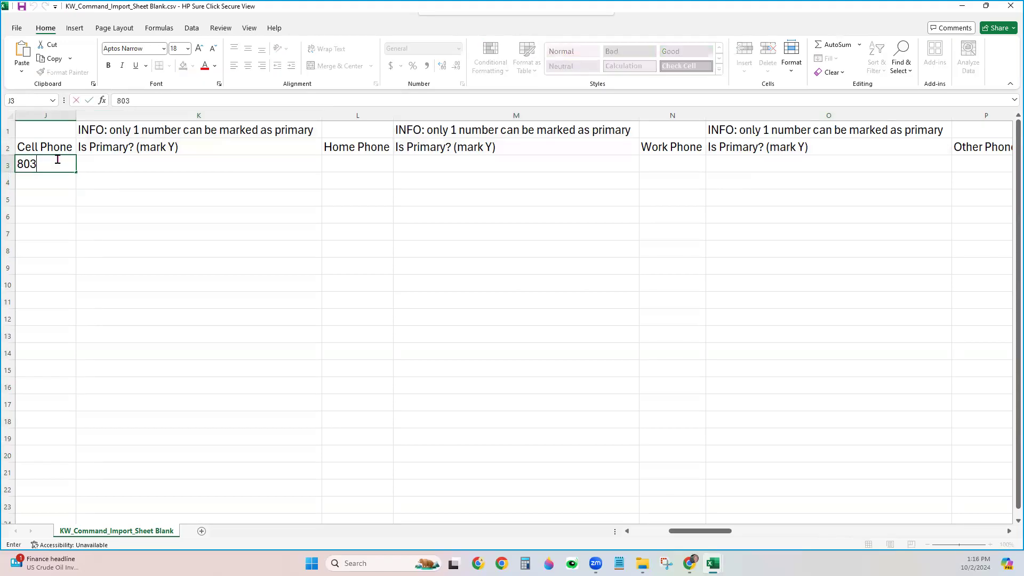
# Commit the cell phone number, mark it primary with Y in K3, then move to L3
pyautogui.press('Tab')
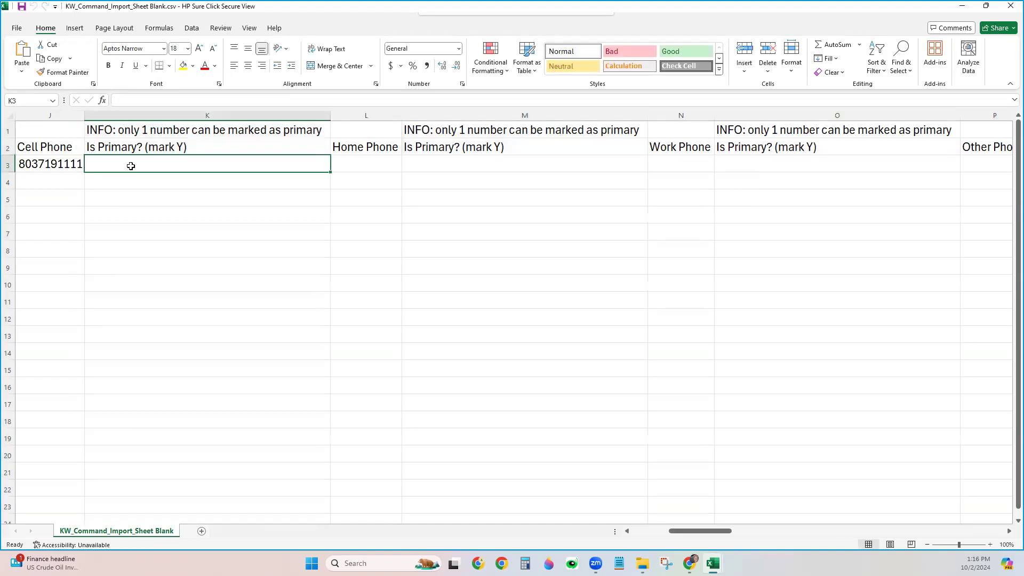
pyautogui.write('Y')
pyautogui.click(180, 238)
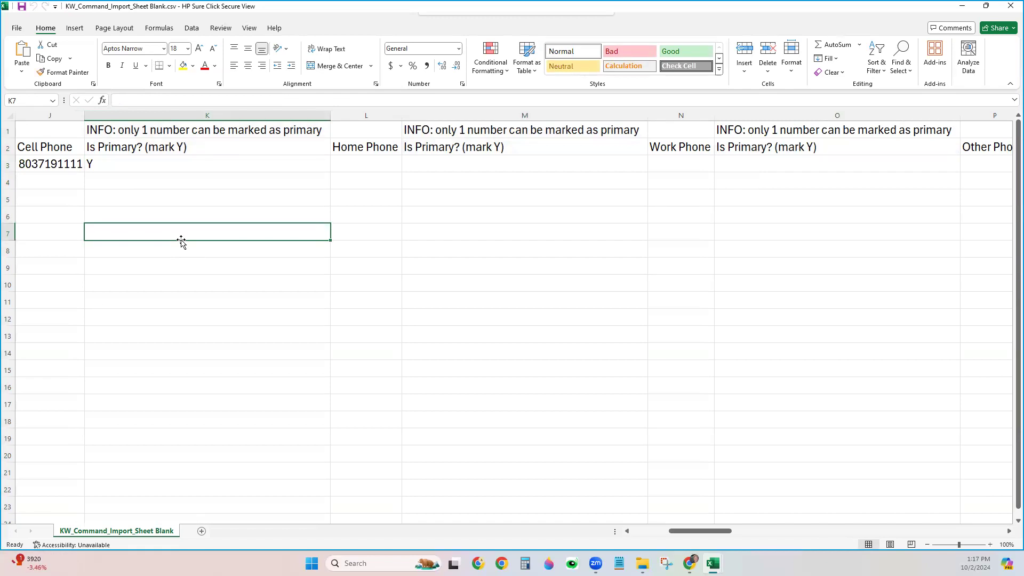
pyautogui.click(98, 165)
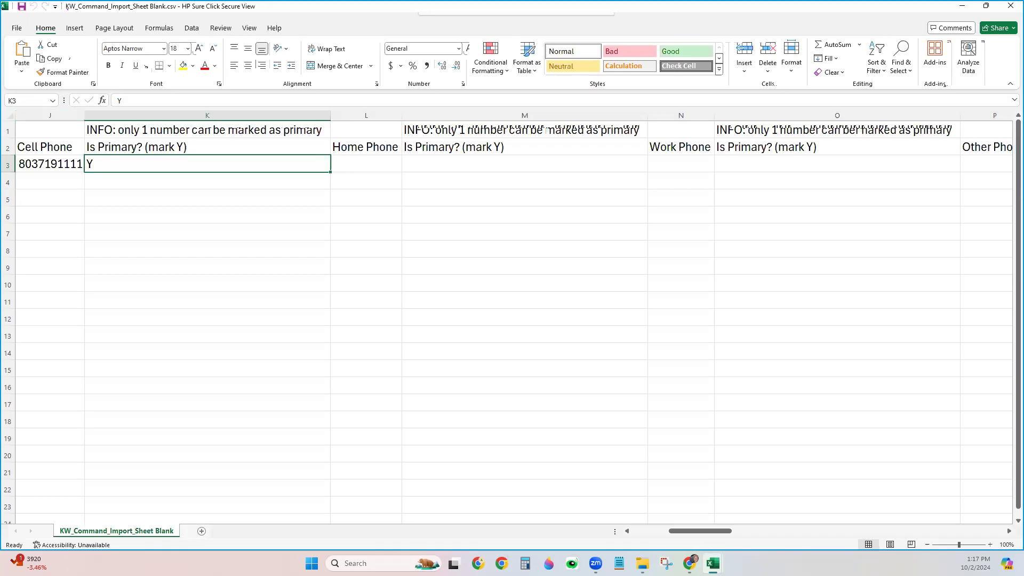
pyautogui.click(114, 219)
pyautogui.click(115, 186)
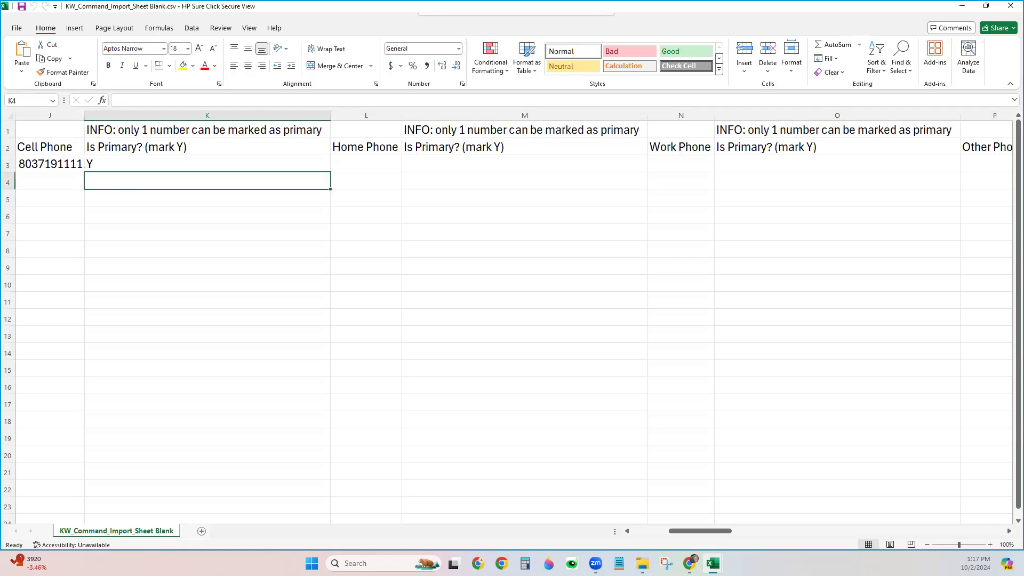
pyautogui.click(364, 161)
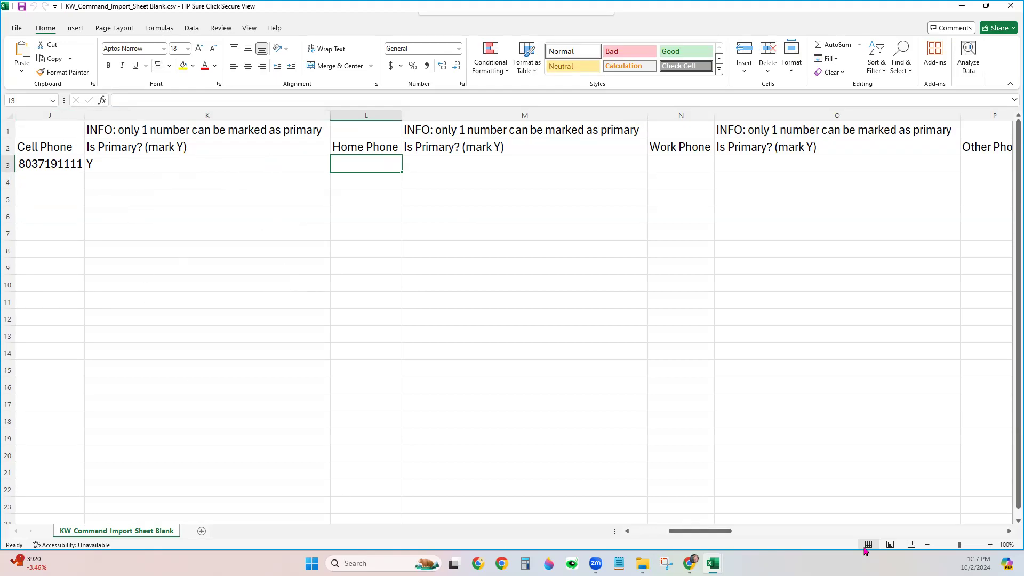
pyautogui.click(1009, 533)
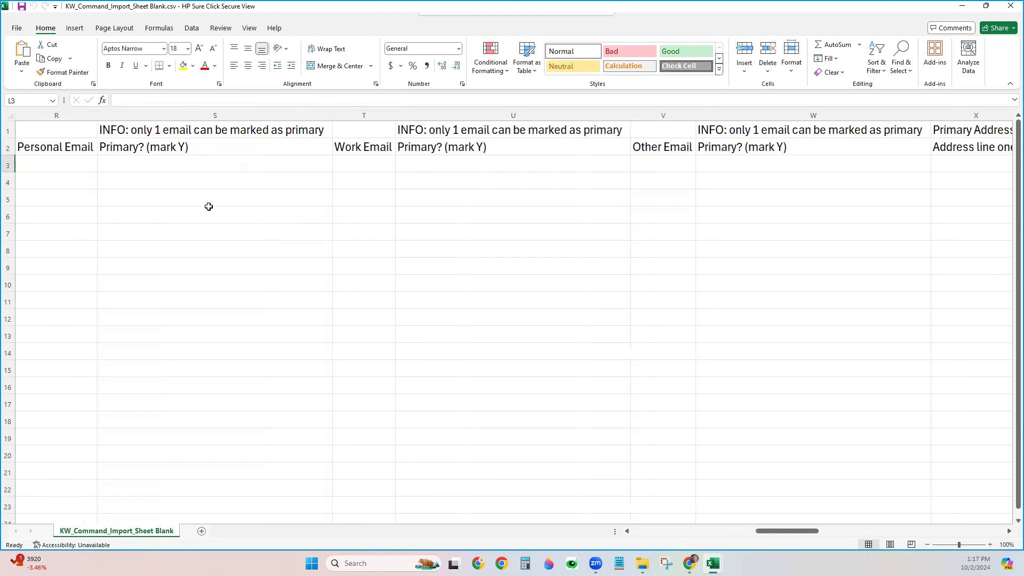
# Review the Personal, Work and Other Email columns, then enter a personal email in R3 marked primary with Y in S3
pyautogui.click(57, 115)
pyautogui.click(364, 115)
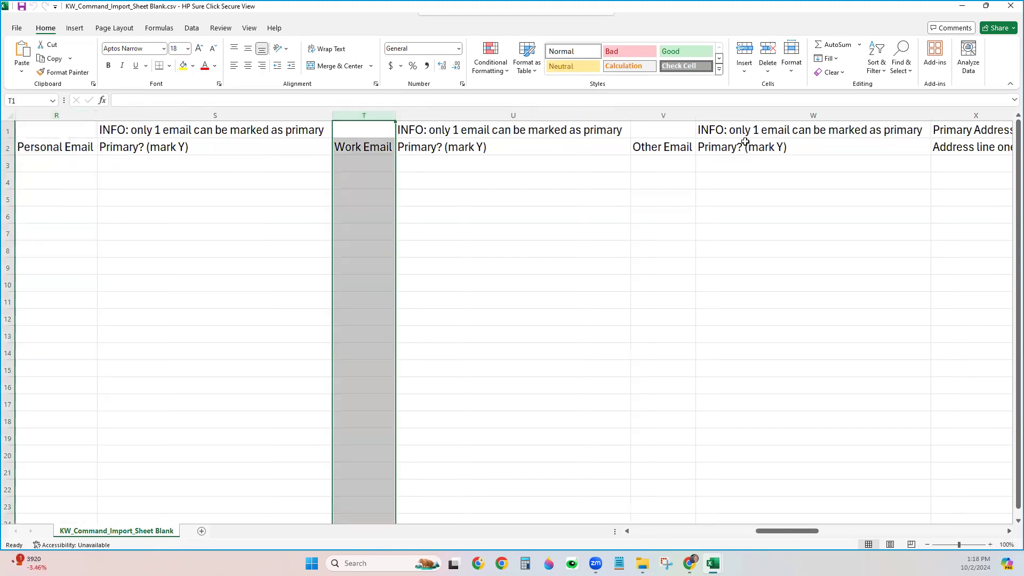
pyautogui.click(664, 116)
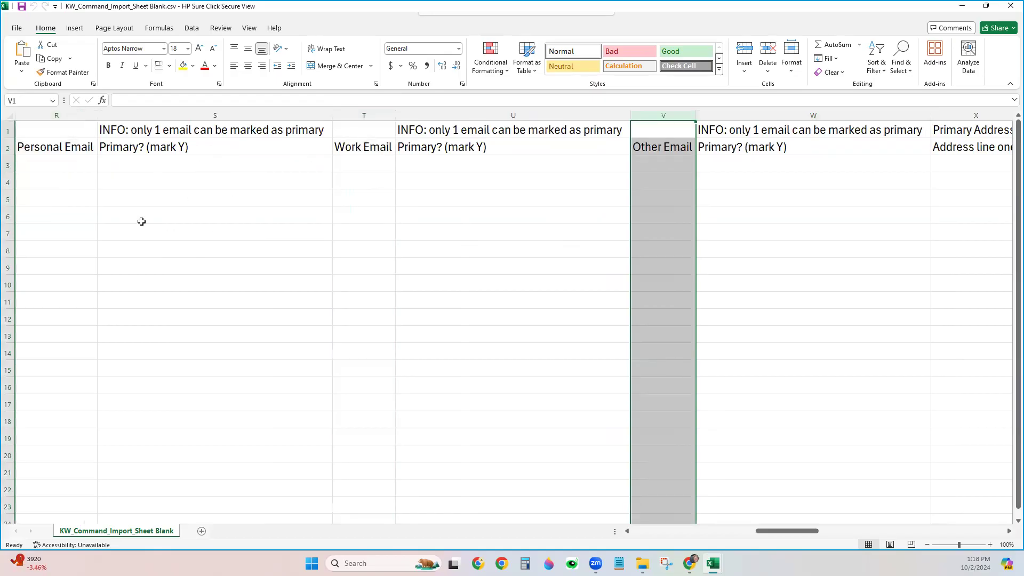
pyautogui.click(80, 163)
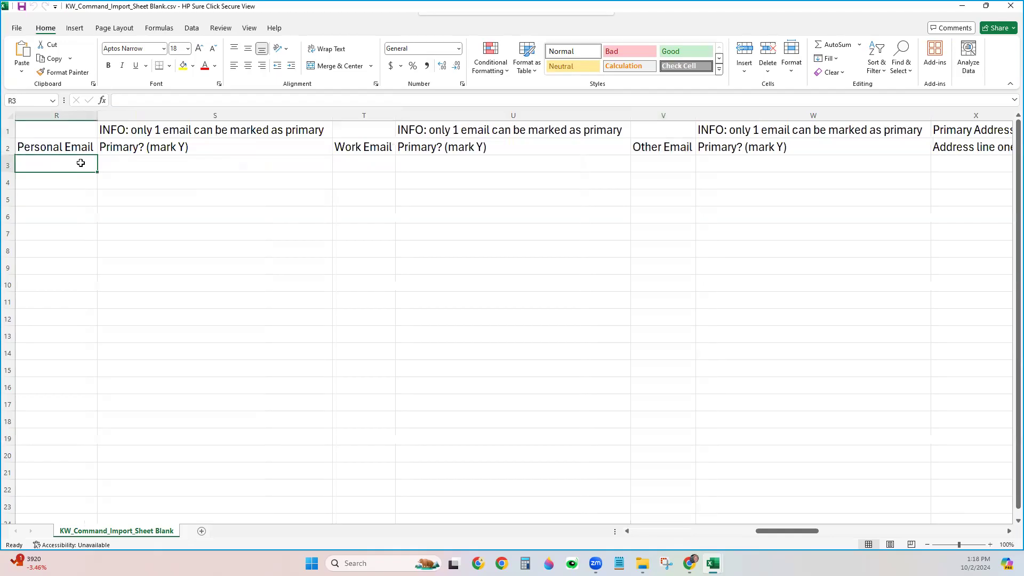
pyautogui.write('notreal@fakeemail.com')
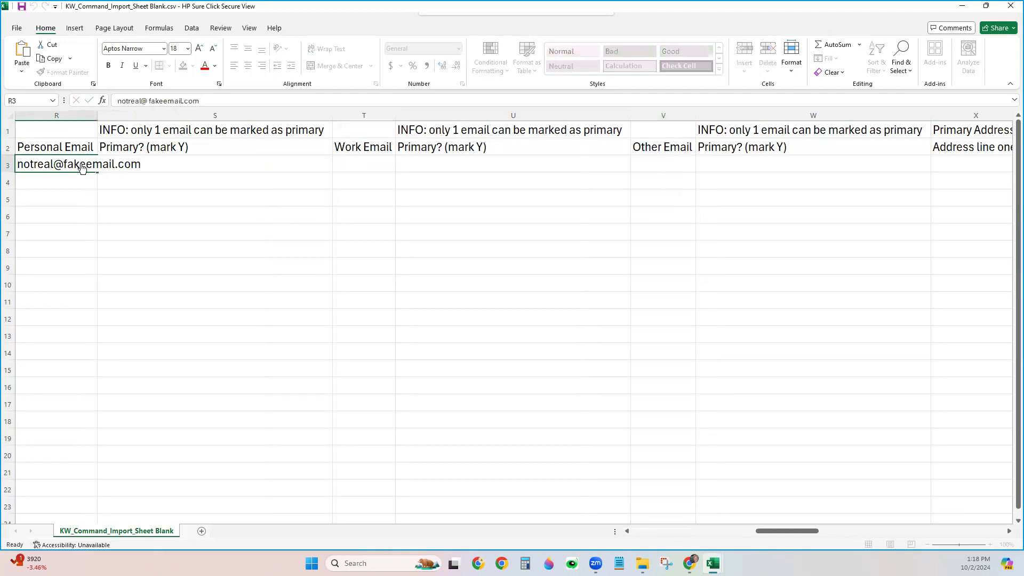
pyautogui.press('Tab')
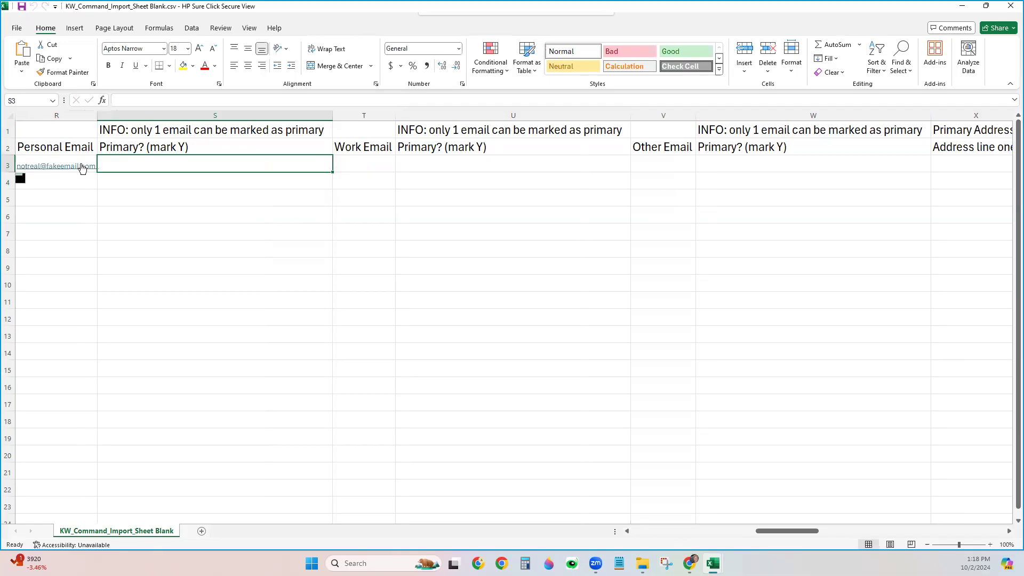
pyautogui.write('Y')
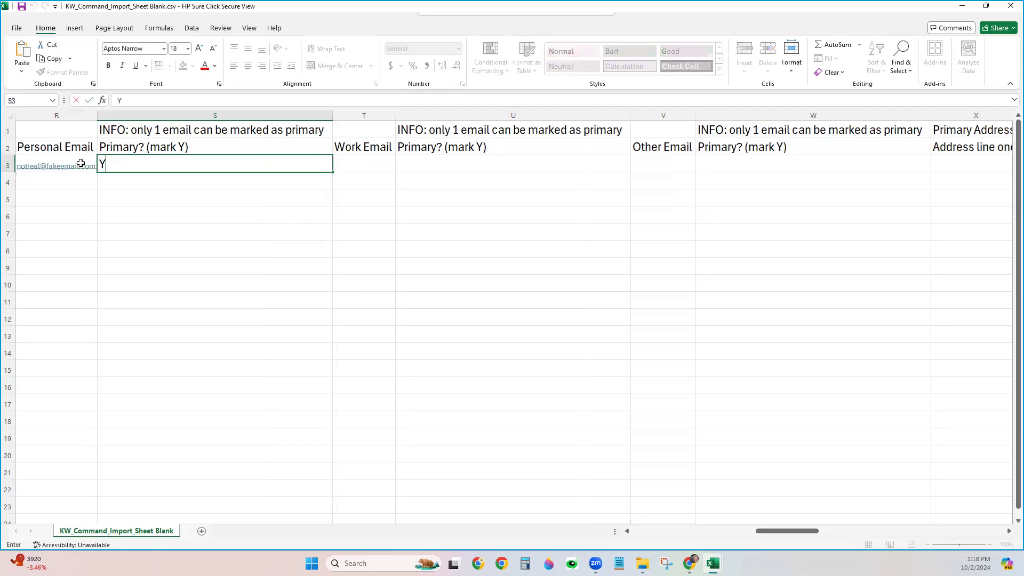
pyautogui.click(243, 235)
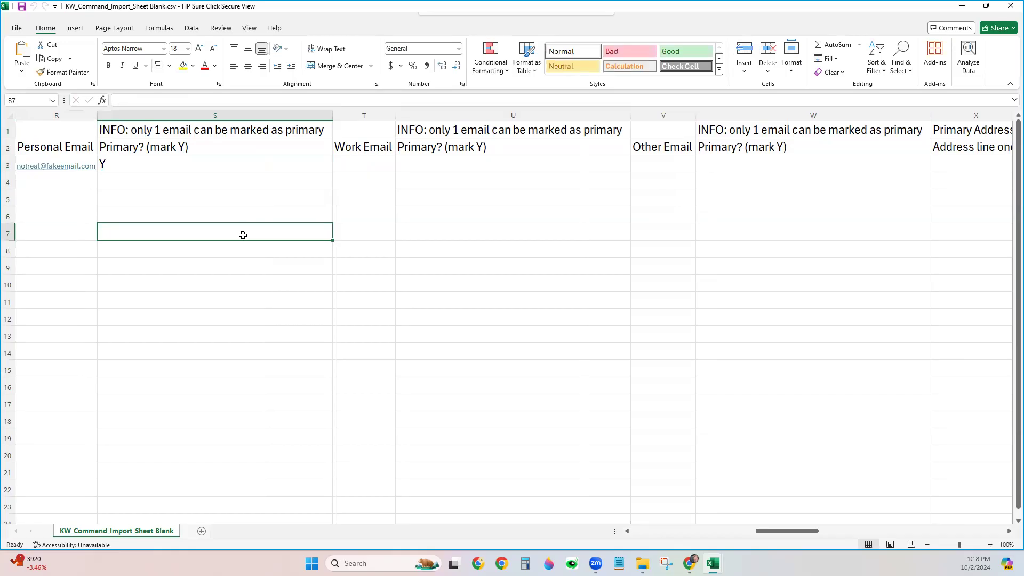
pyautogui.click(1008, 531)
# Highlight Primary Address columns X through AE and step through Address line one to Zip code
pyautogui.moveTo(1008, 531); pyautogui.dragTo(1008, 531)
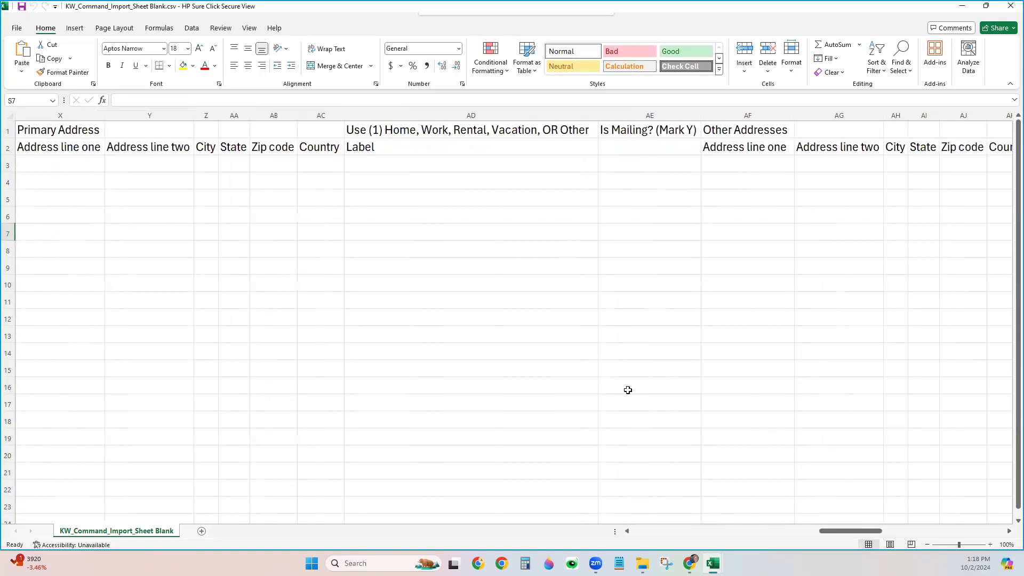
pyautogui.moveTo(59, 117); pyautogui.dragTo(623, 123)
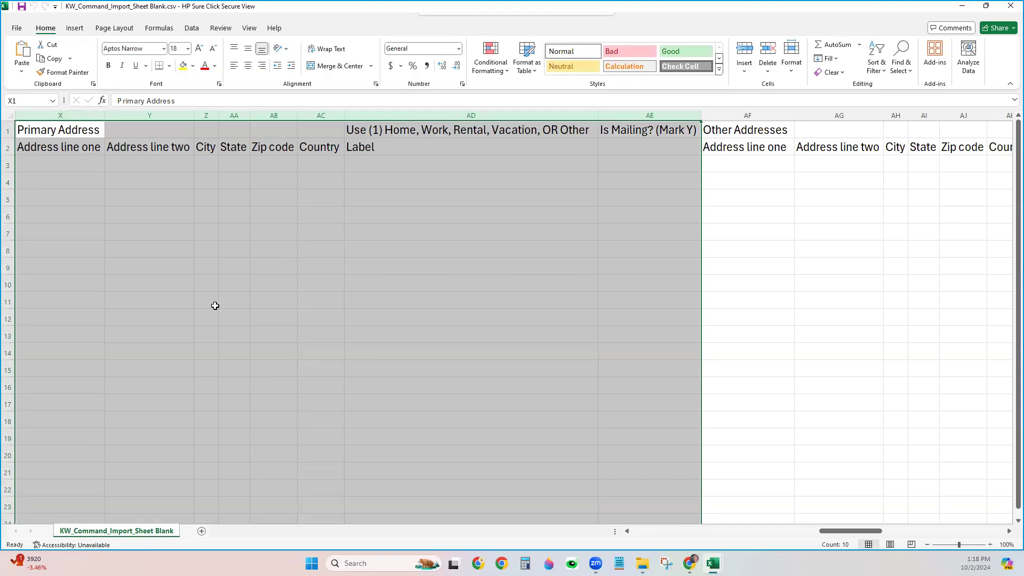
pyautogui.click(73, 167)
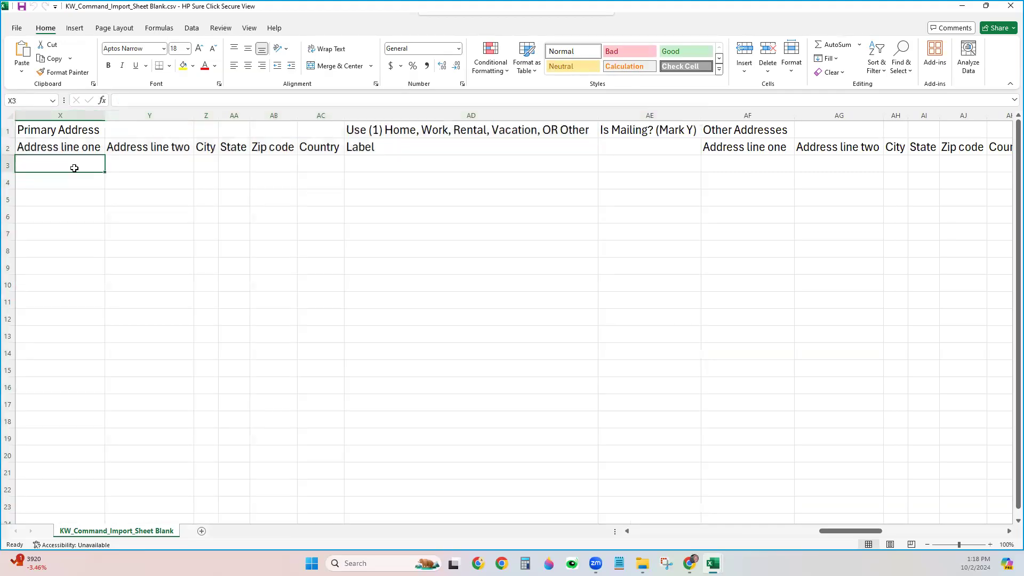
pyautogui.click(134, 165)
pyautogui.click(209, 161)
pyautogui.click(239, 162)
pyautogui.click(257, 160)
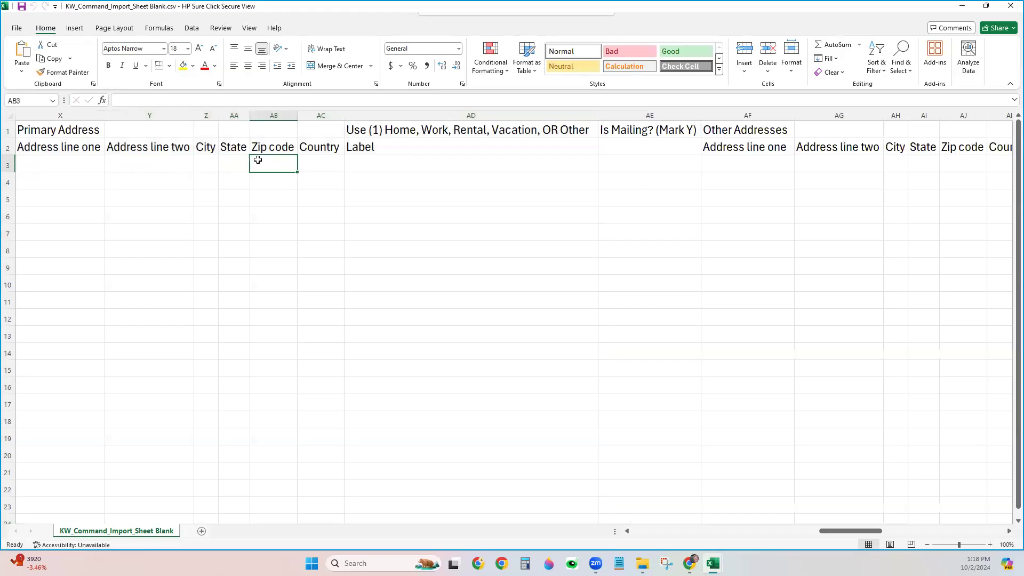
# Revisit the address fields through Zip code, then the Label cell AD3 and Is Mailing? column
pyautogui.moveTo(267, 115); pyautogui.dragTo(71, 115)
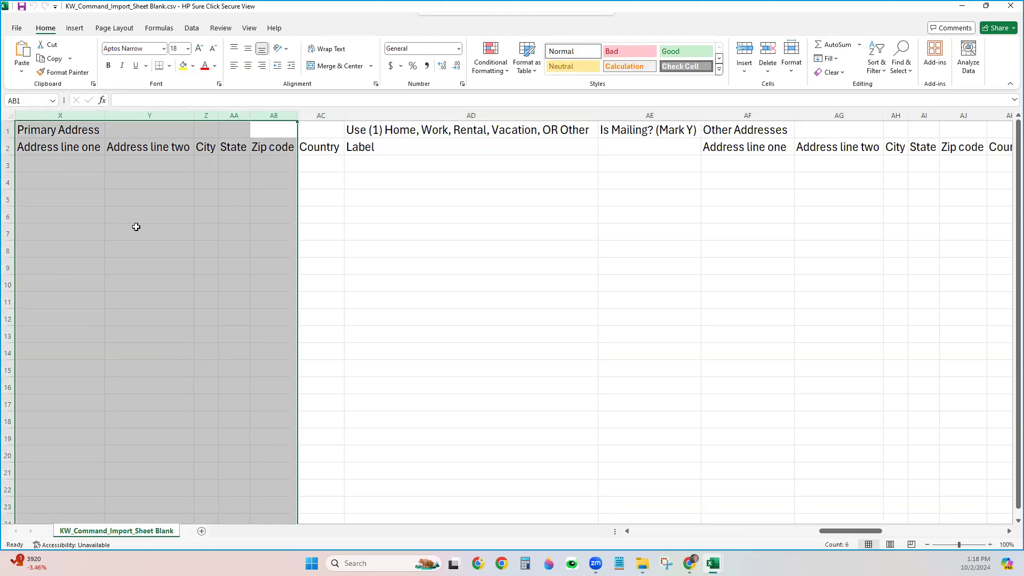
pyautogui.click(137, 168)
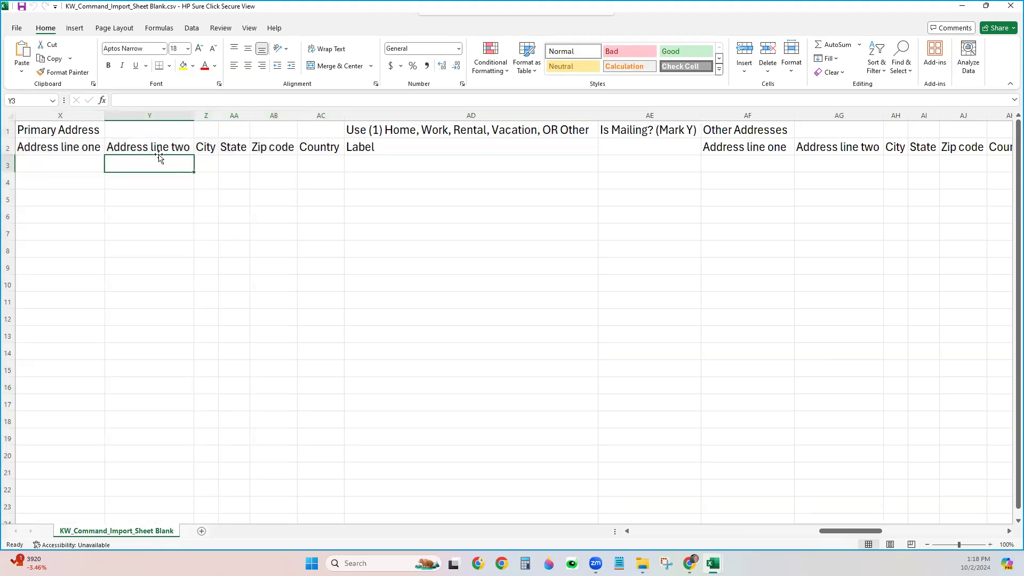
pyautogui.click(63, 164)
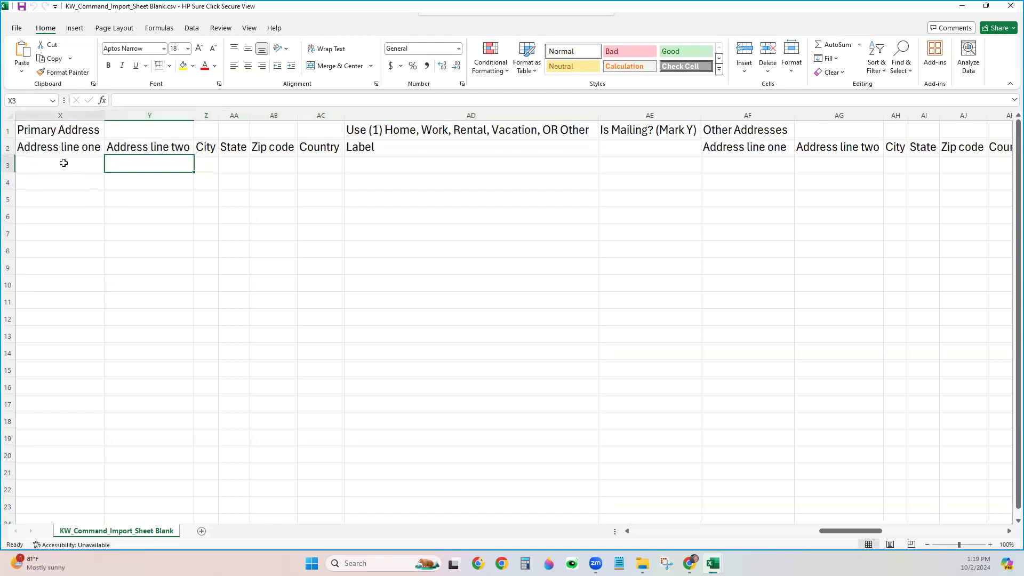
pyautogui.click(202, 168)
pyautogui.click(242, 165)
pyautogui.click(277, 164)
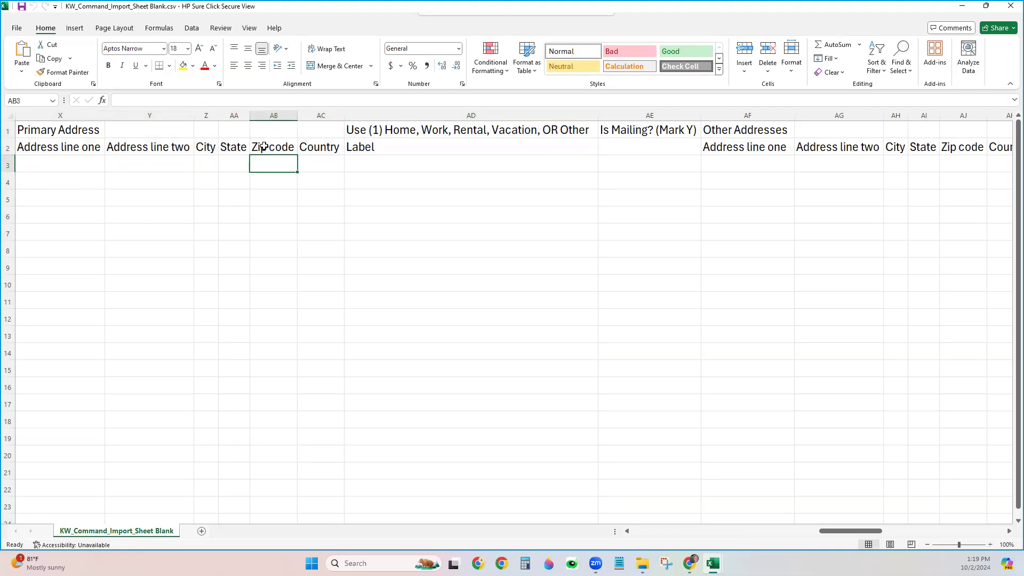
pyautogui.click(382, 162)
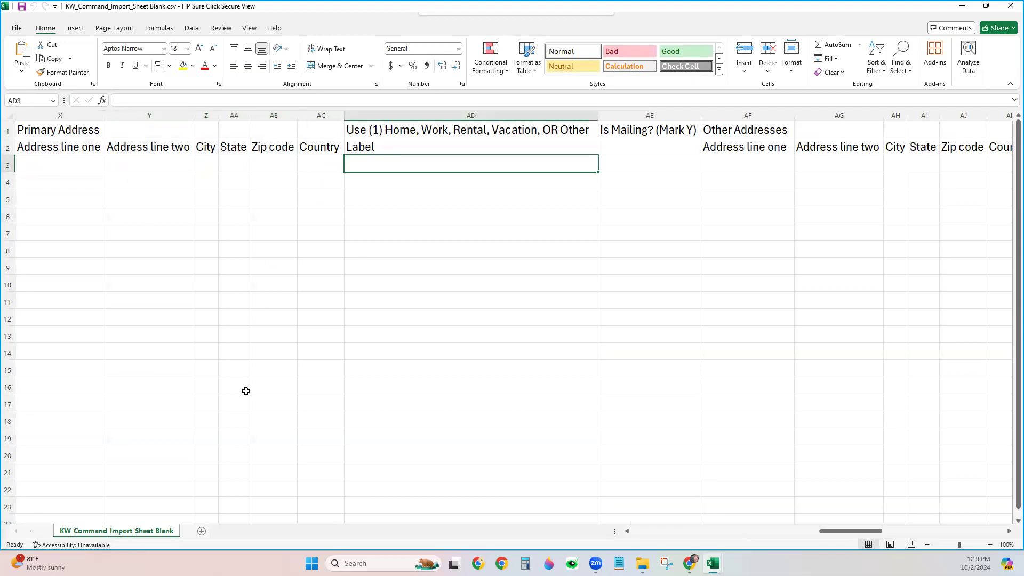
pyautogui.click(617, 176)
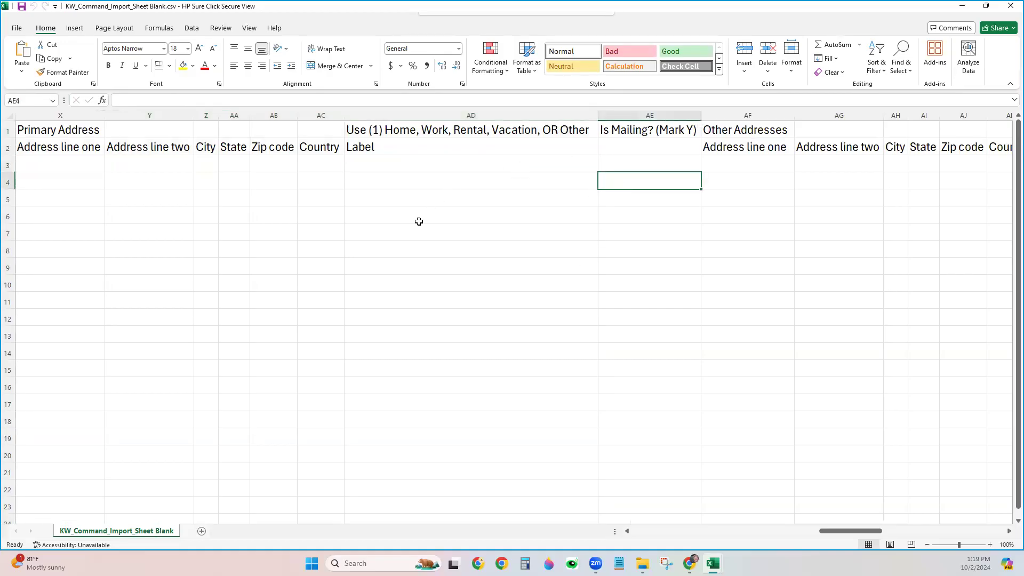
pyautogui.click(377, 164)
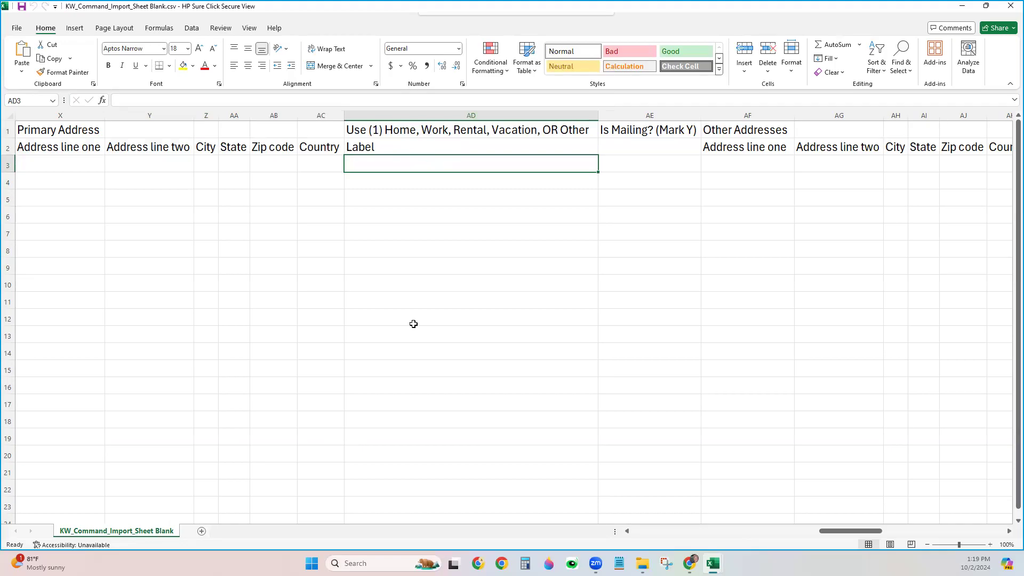
# Label the address Home in AD3 and enter a sample street, city, state NC and zip code
pyautogui.write('Home')
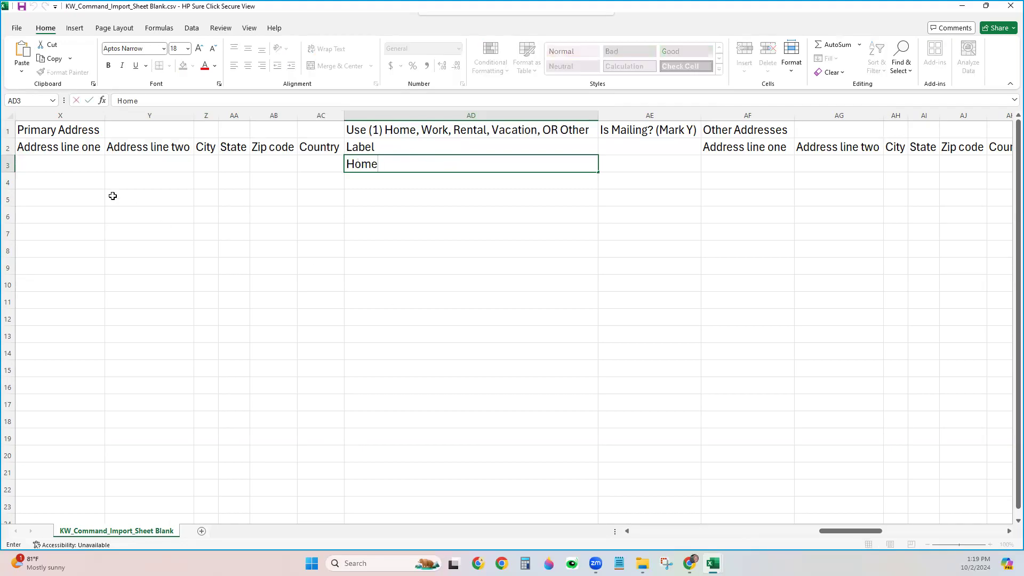
pyautogui.click(67, 170)
pyautogui.write('123 Main St')
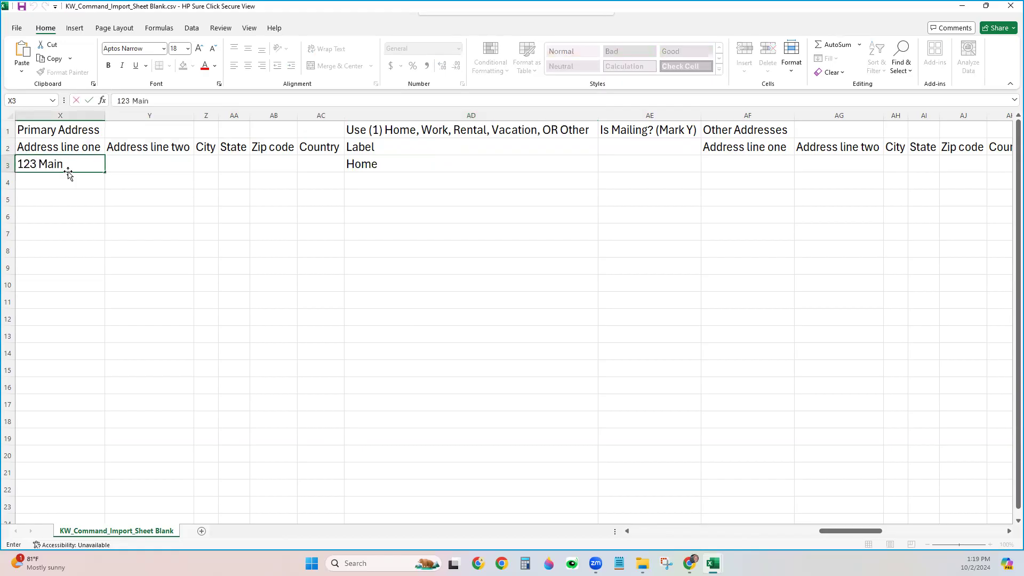
pyautogui.press('Tab')
pyautogui.press('Tab')
pyautogui.write('Somewhere')
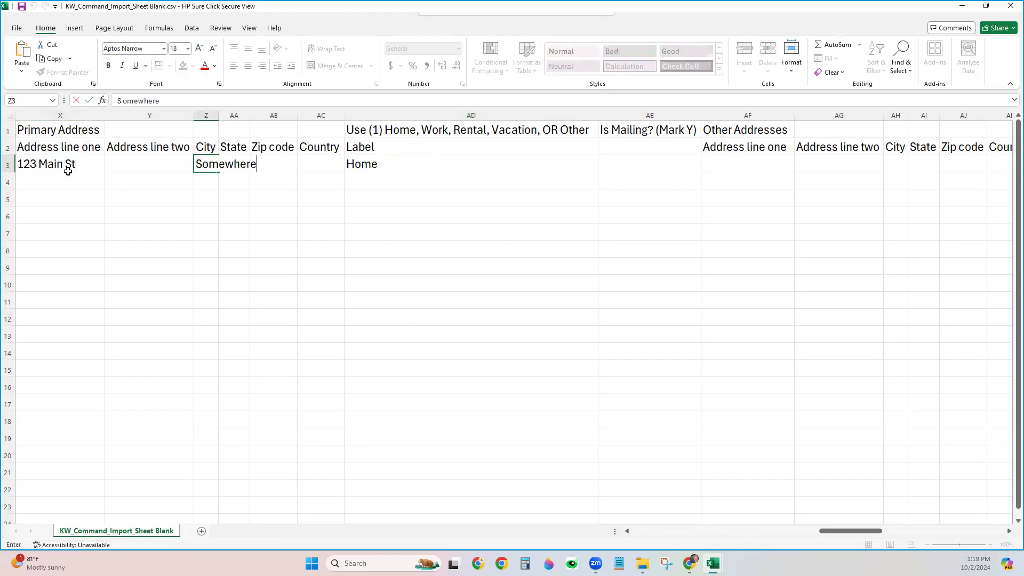
pyautogui.press('Tab')
pyautogui.write('NC')
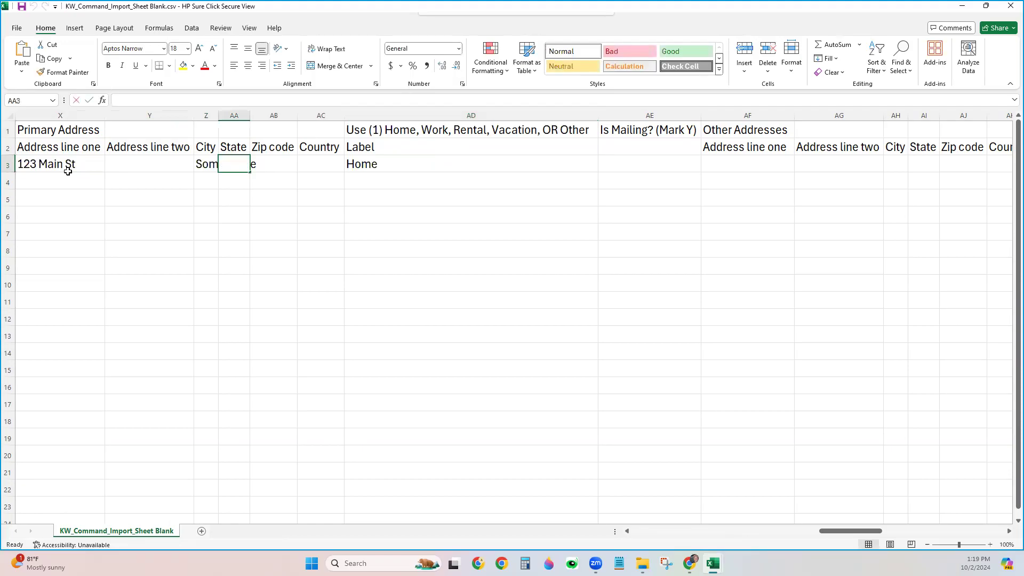
pyautogui.press('Tab')
pyautogui.write('111111')
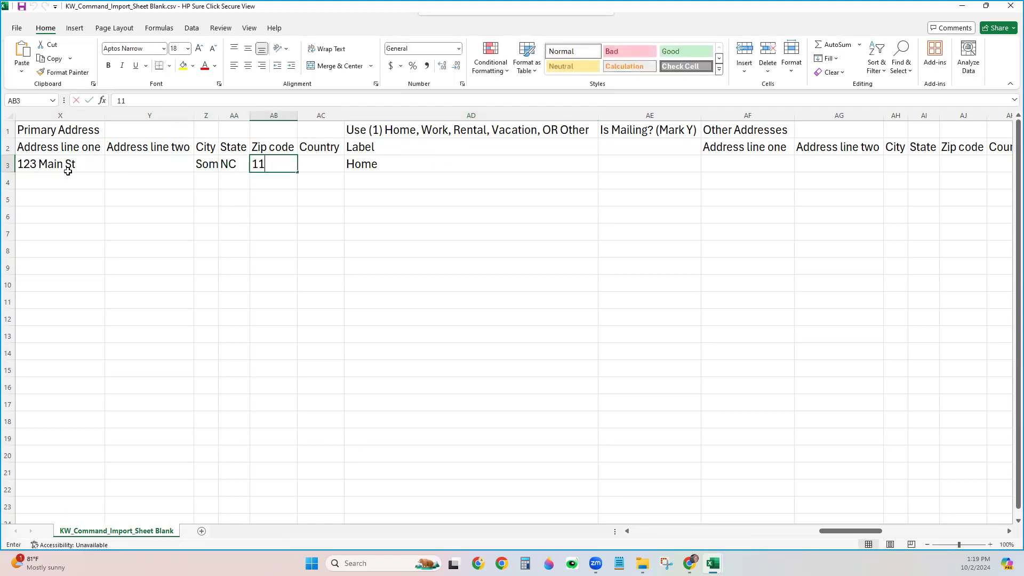
pyautogui.press('Tab')
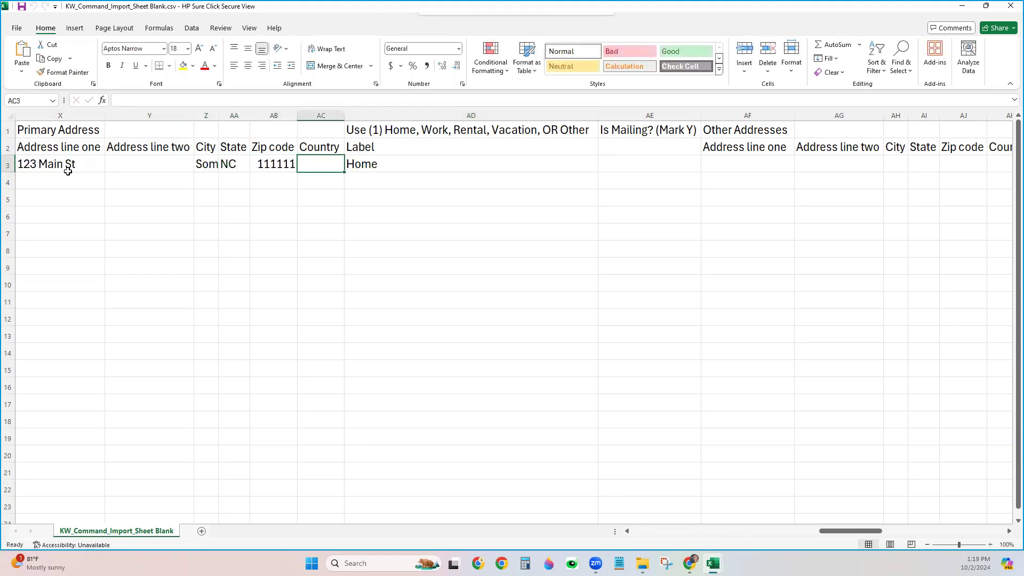
# Mark the address as mailing with Y in the Is Mailing? cell AE3
pyautogui.click(476, 162)
pyautogui.click(621, 159)
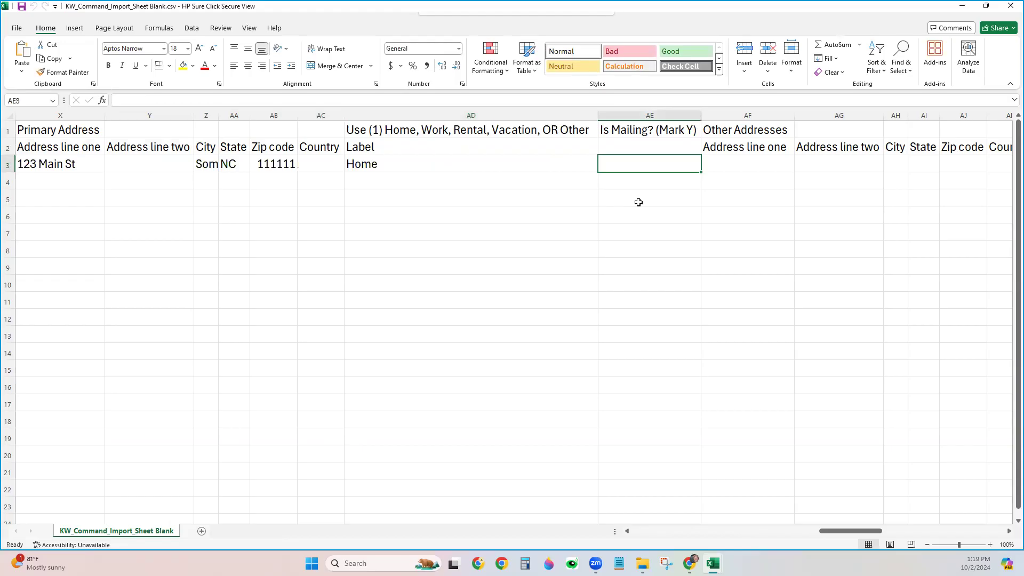
pyautogui.write('Y')
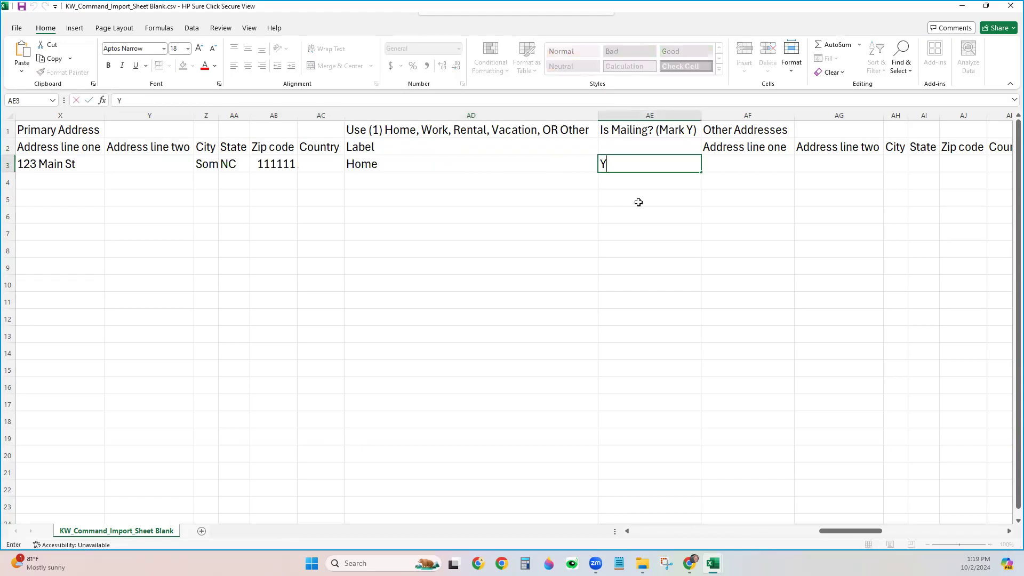
pyautogui.click(638, 202)
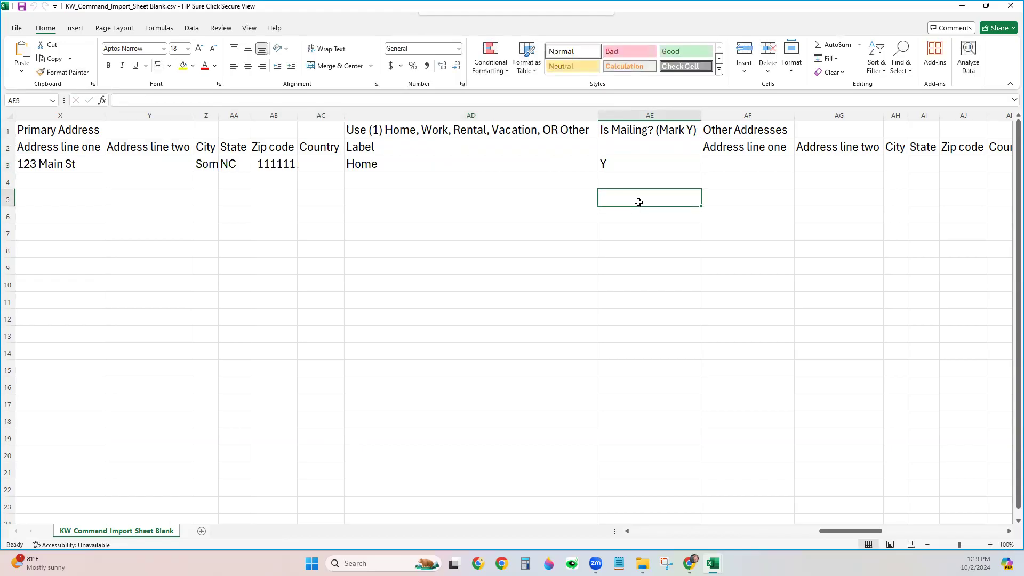
# Scroll right to the Tags column AV, select it and begin editing cell AV3
pyautogui.click(1010, 532)
pyautogui.click(1009, 532)
pyautogui.click(1009, 532)
pyautogui.click(1009, 532)
pyautogui.click(1009, 532)
pyautogui.click(1009, 532)
pyautogui.click(1010, 532)
pyautogui.click(1009, 532)
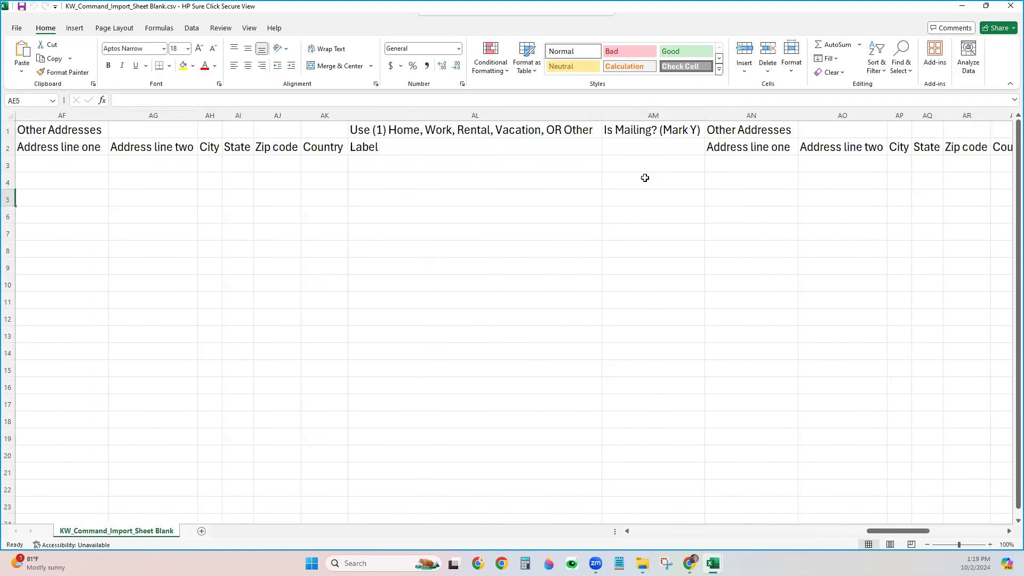
pyautogui.click(1010, 532)
pyautogui.click(1010, 532)
pyautogui.click(1010, 532)
pyautogui.click(1009, 532)
pyautogui.click(1009, 532)
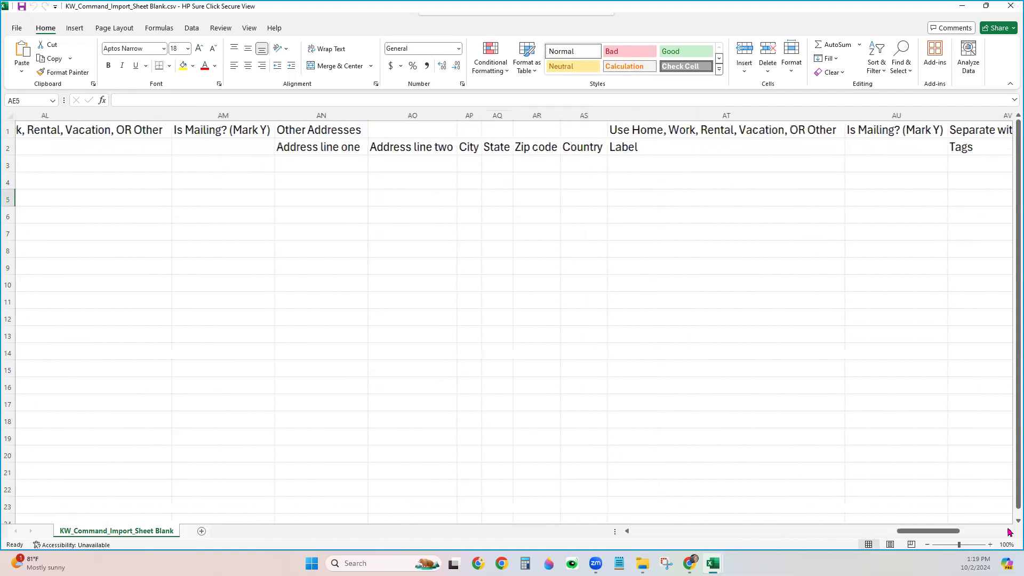
pyautogui.click(1009, 532)
pyautogui.click(1009, 532)
pyautogui.click(1010, 532)
pyautogui.click(1010, 532)
pyautogui.click(1009, 532)
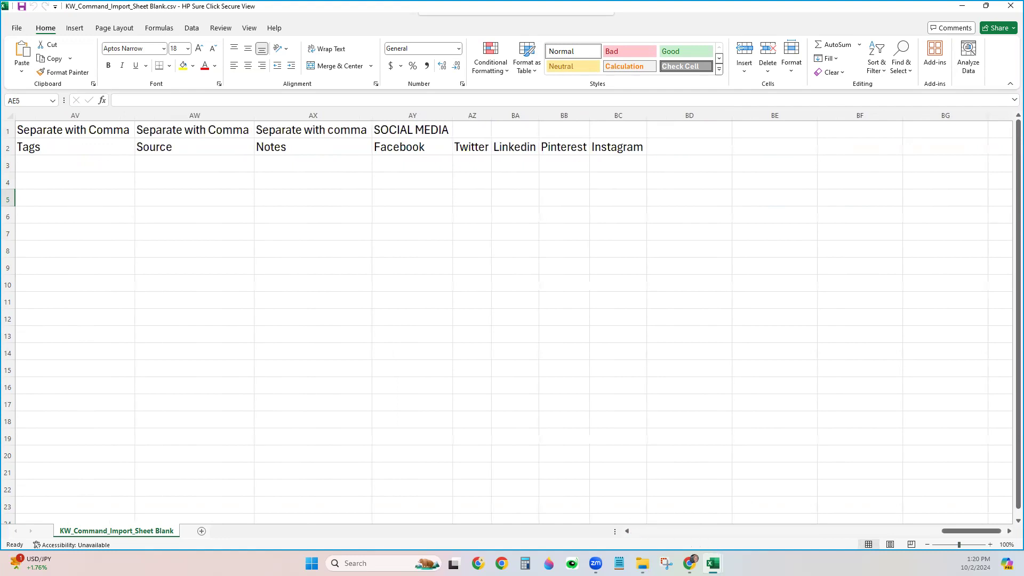
pyautogui.click(76, 116)
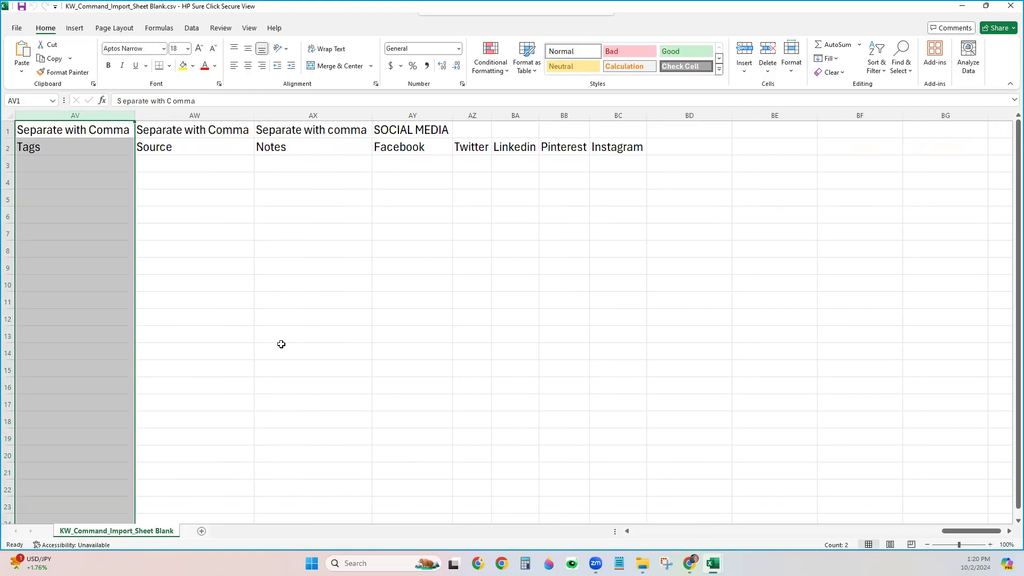
pyautogui.doubleClick(92, 164)
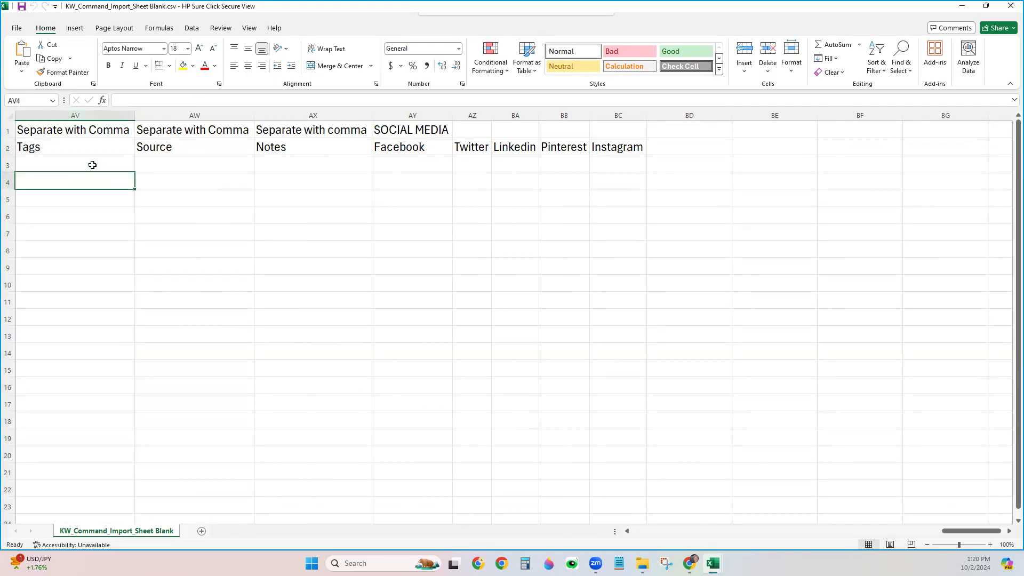
# Tag the contact with 'Import 10-02-24, Buyer, Family' in AV3
pyautogui.write('Import')
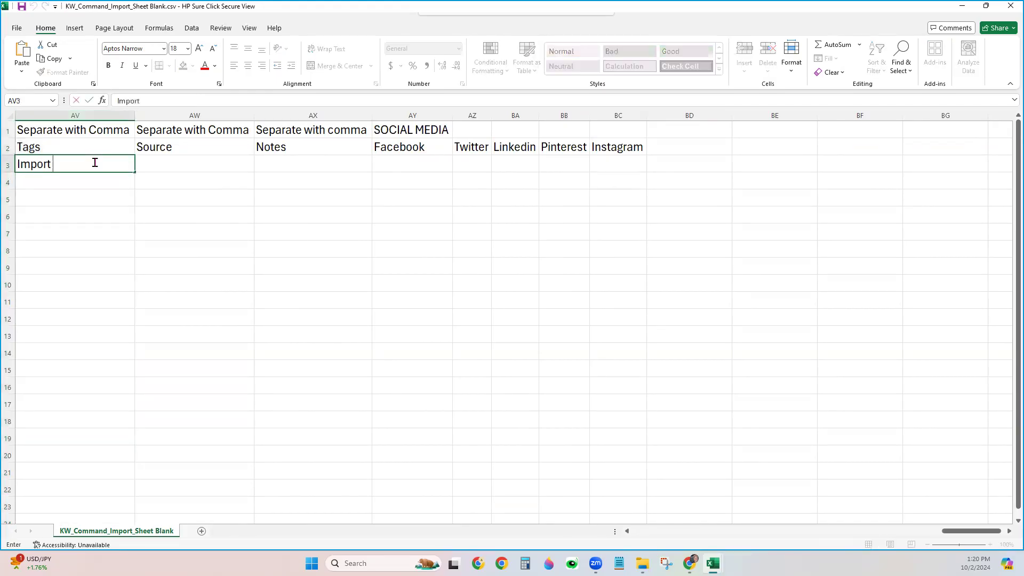
pyautogui.write(' 10-02-24')
pyautogui.press('Return')
pyautogui.click(80, 161)
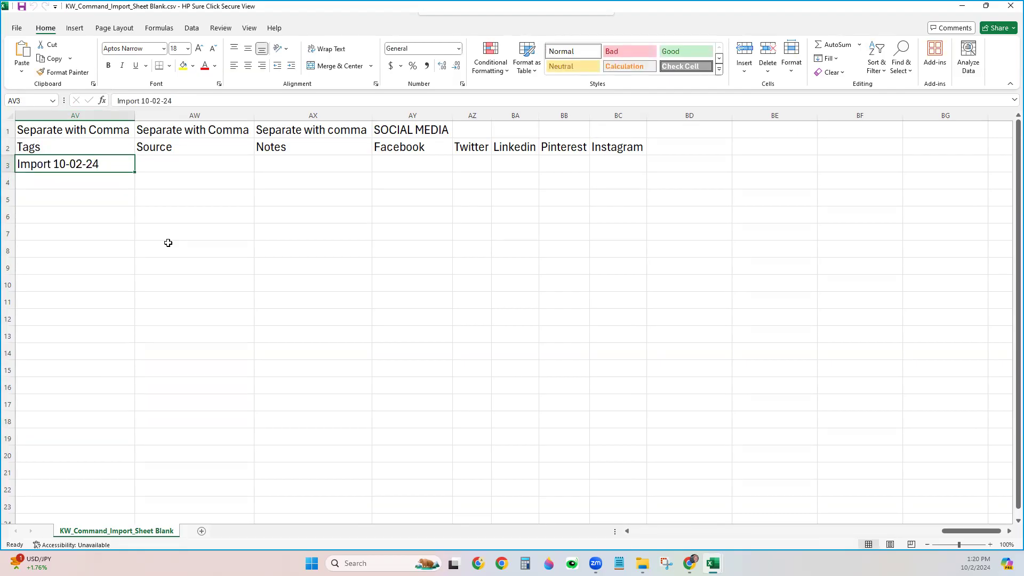
pyautogui.doubleClick(121, 160)
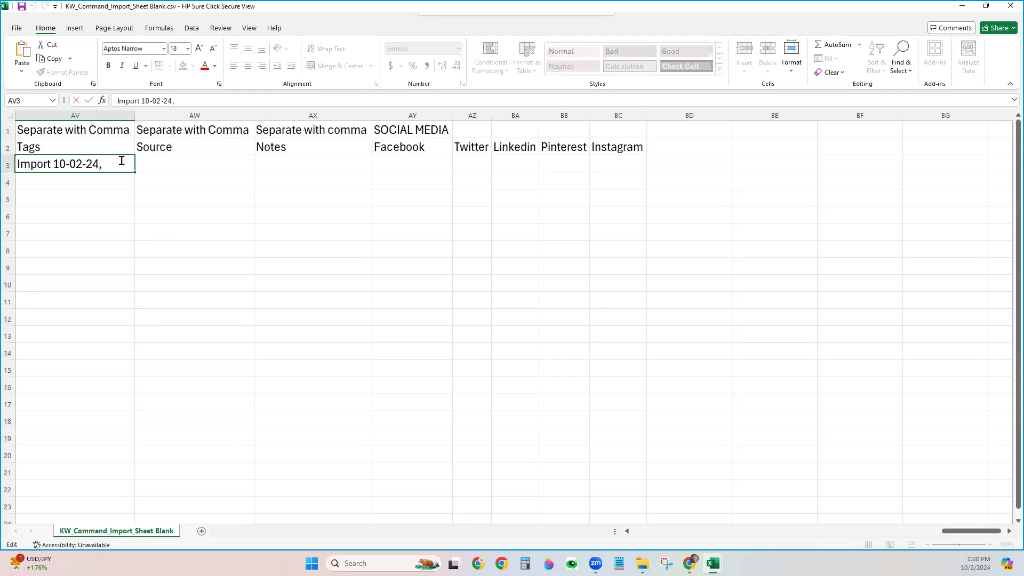
pyautogui.write(', Buyer, Fmil')
pyautogui.press('BackSpace')
pyautogui.press('BackSpace')
pyautogui.press('BackSpace')
pyautogui.write('amily')
pyautogui.click(174, 217)
# Autofit the Tags column width and review the Source, Notes and social media cells
pyautogui.click(242, 165)
pyautogui.doubleClick(136, 112)
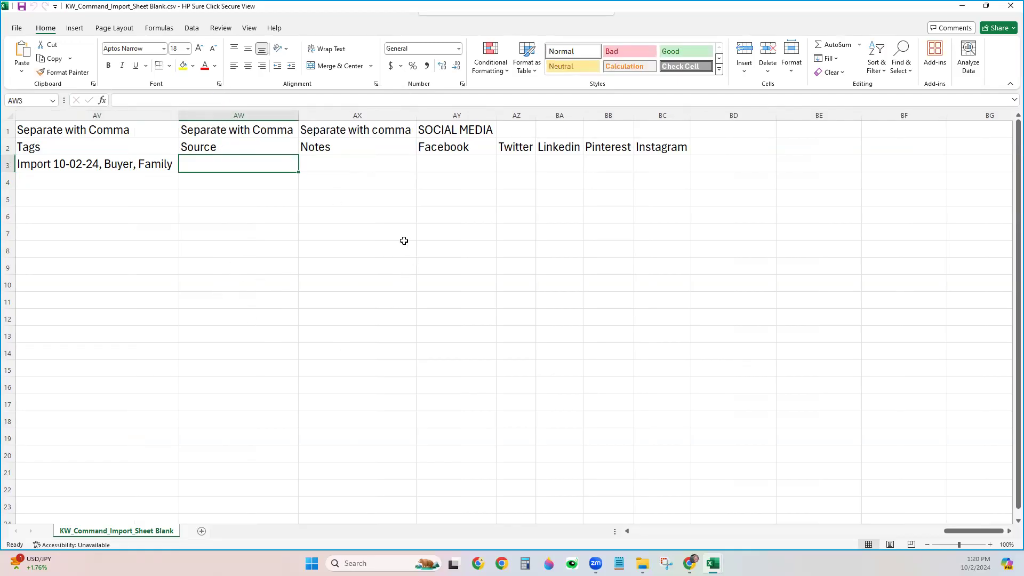
pyautogui.click(369, 178)
pyautogui.click(372, 168)
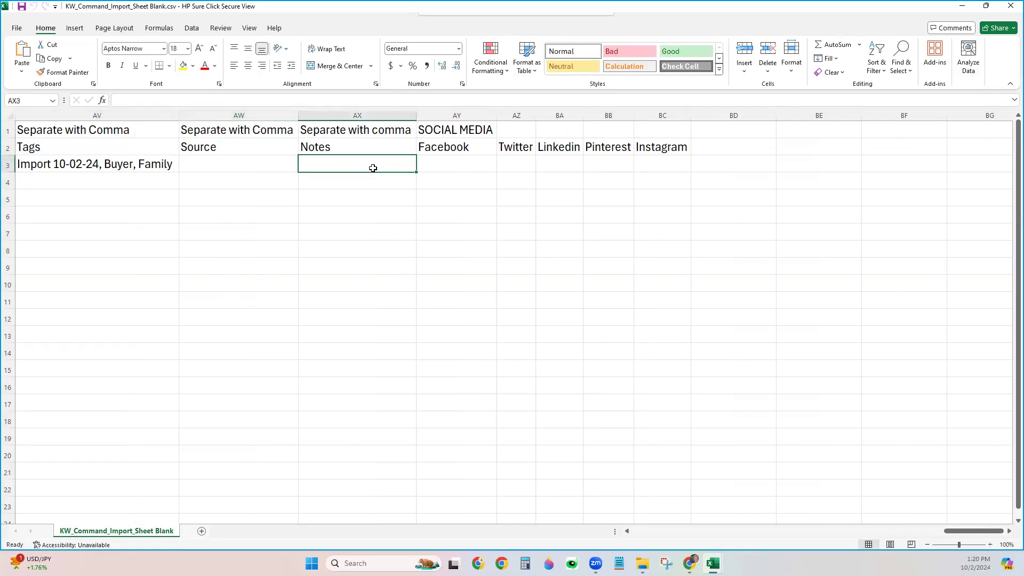
pyautogui.click(448, 161)
pyautogui.click(528, 169)
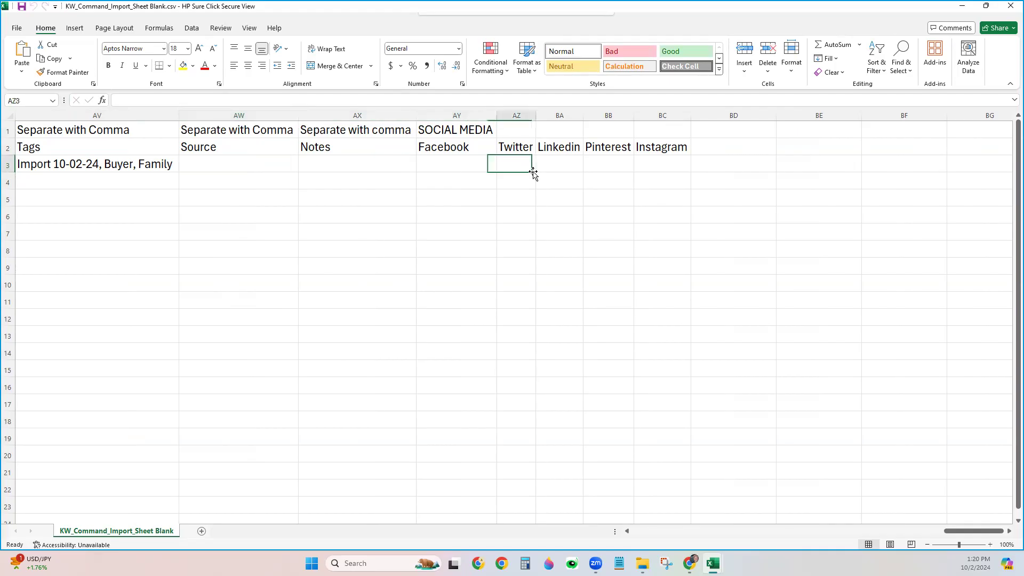
pyautogui.click(550, 171)
pyautogui.click(591, 165)
pyautogui.click(650, 163)
pyautogui.click(481, 170)
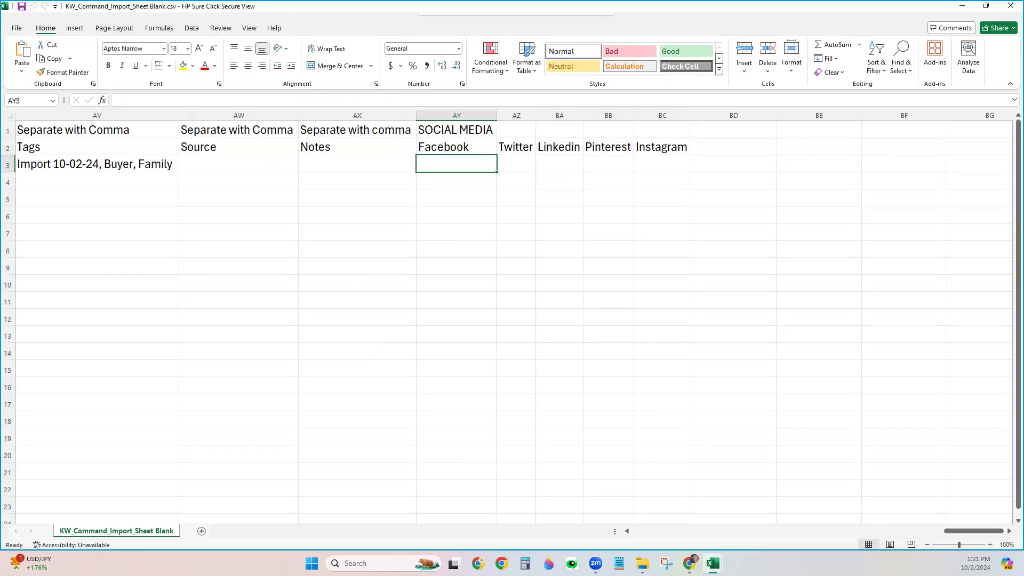
# Close the import sheet workbook
pyautogui.click(19, 27)
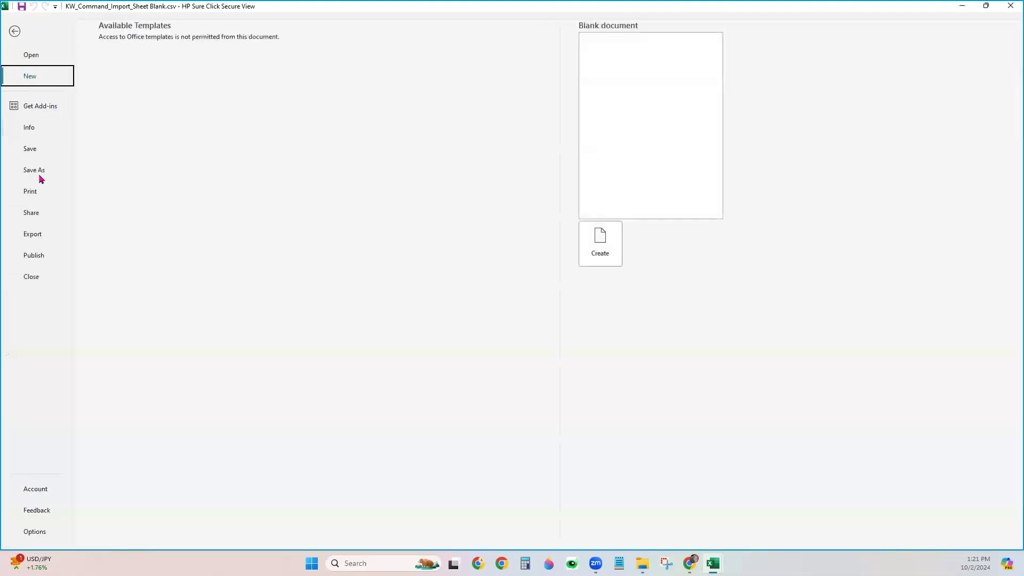
pyautogui.press('Escape')
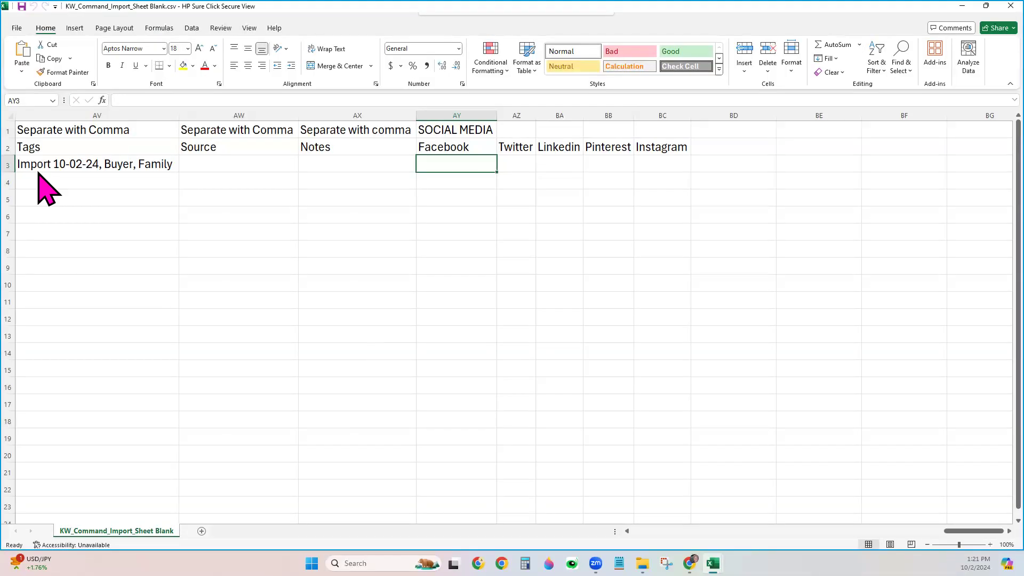
pyautogui.click(1009, 7)
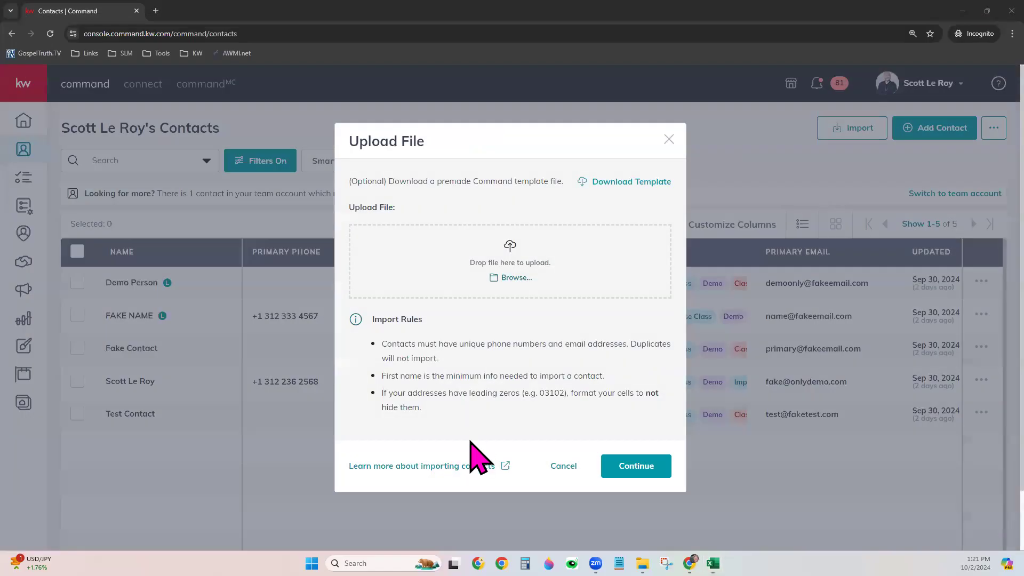
# Rename the import sheet file to 'Sample 123' in the file browser and upload it
pyautogui.click(509, 277)
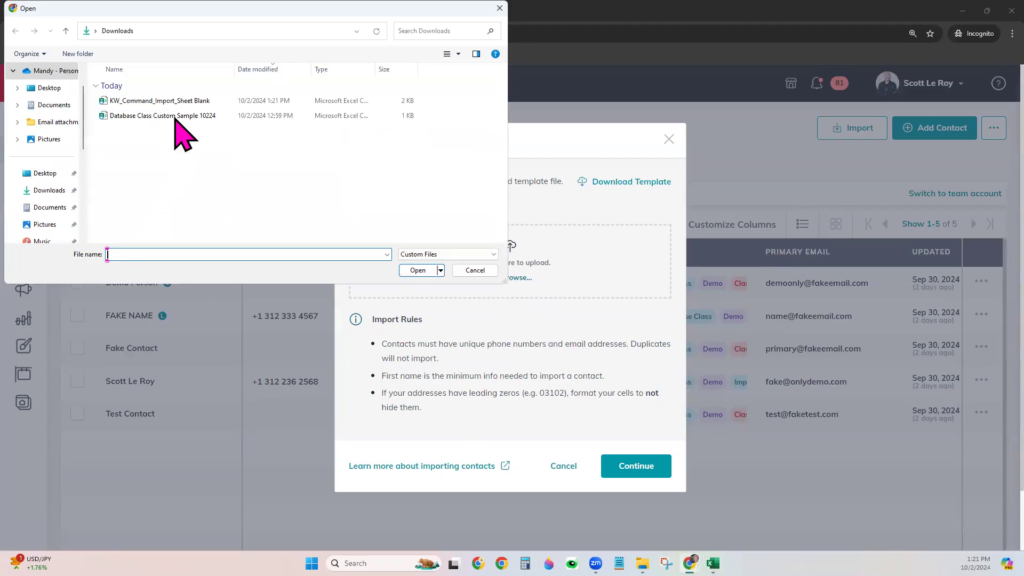
pyautogui.click(179, 101)
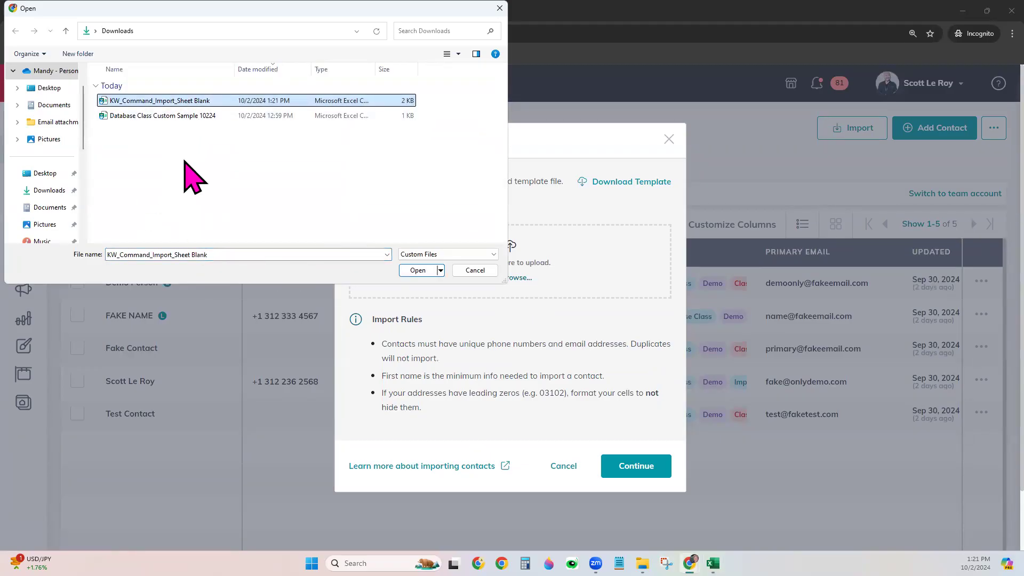
pyautogui.click(195, 102)
pyautogui.press('Escape')
pyautogui.click(195, 102)
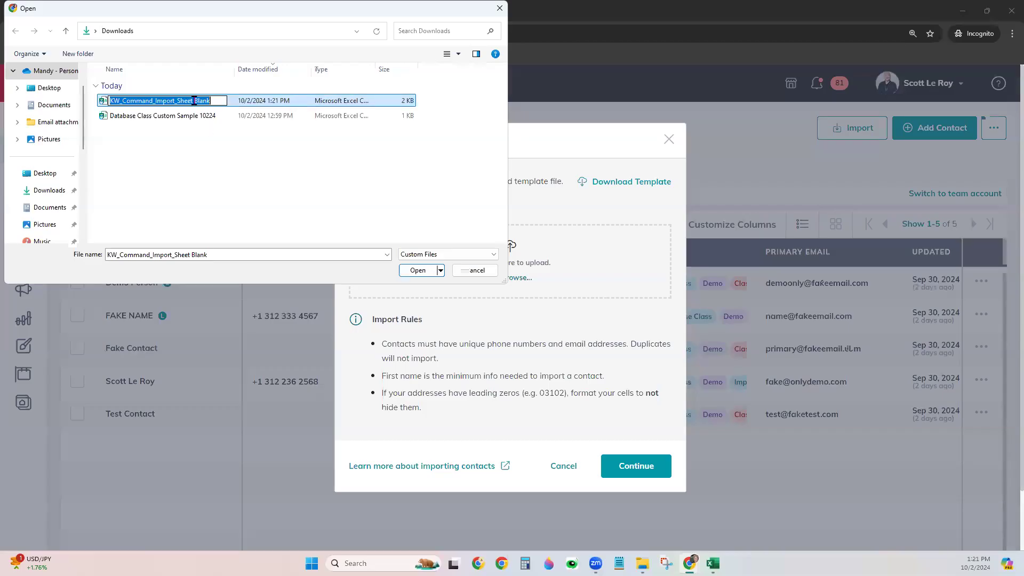
pyautogui.write('Samp')
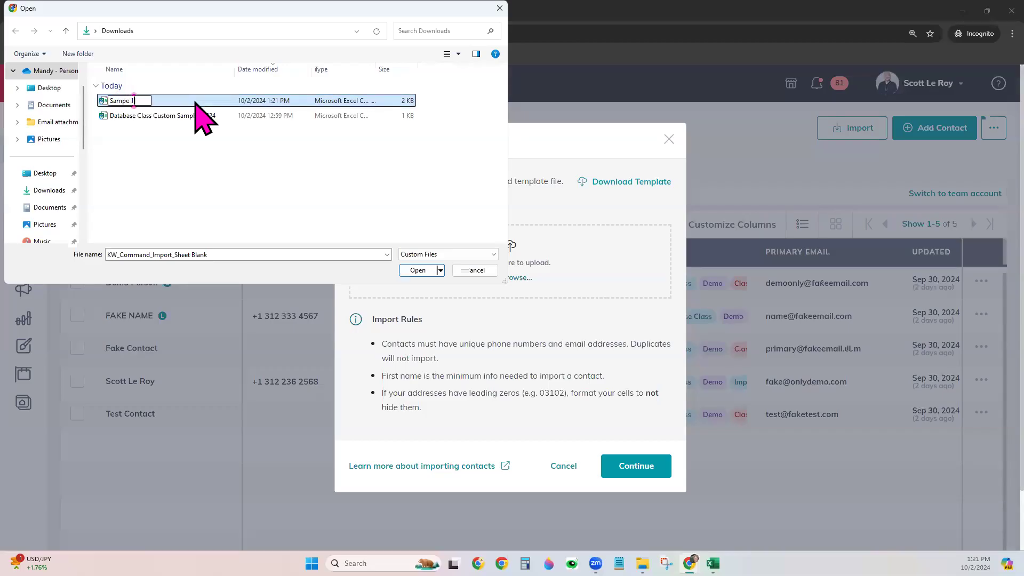
pyautogui.write('le 123')
pyautogui.click(170, 103)
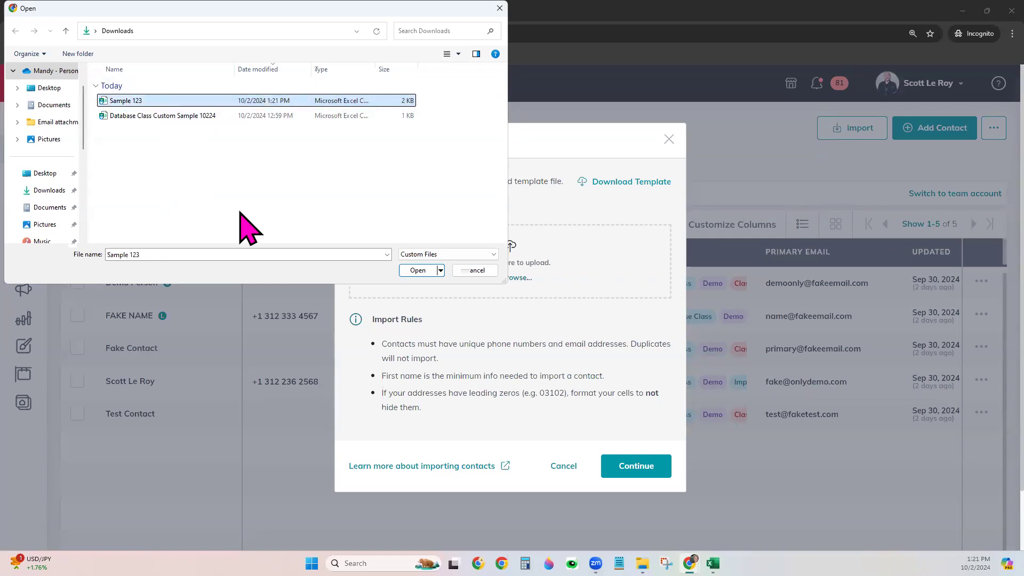
pyautogui.click(416, 270)
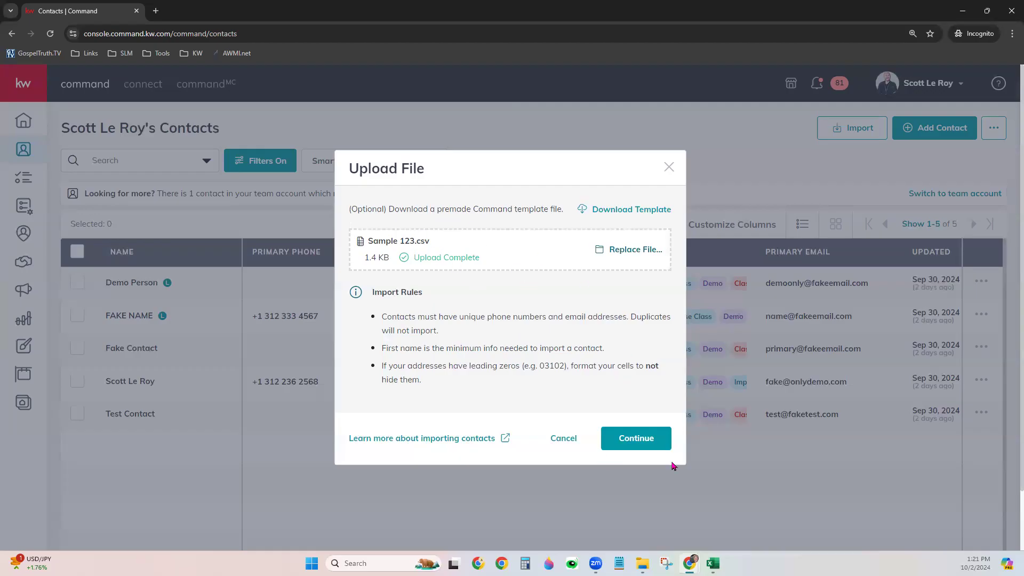
# Review the mapping, finalize the Sample 123.csv contact import, and go back to Contacts
pyautogui.click(638, 437)
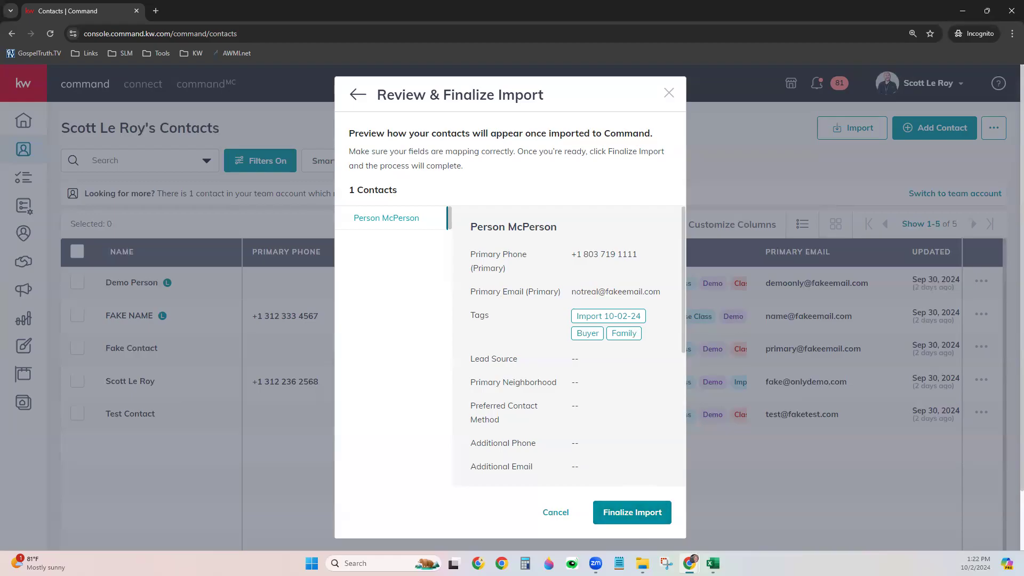
pyautogui.click(637, 513)
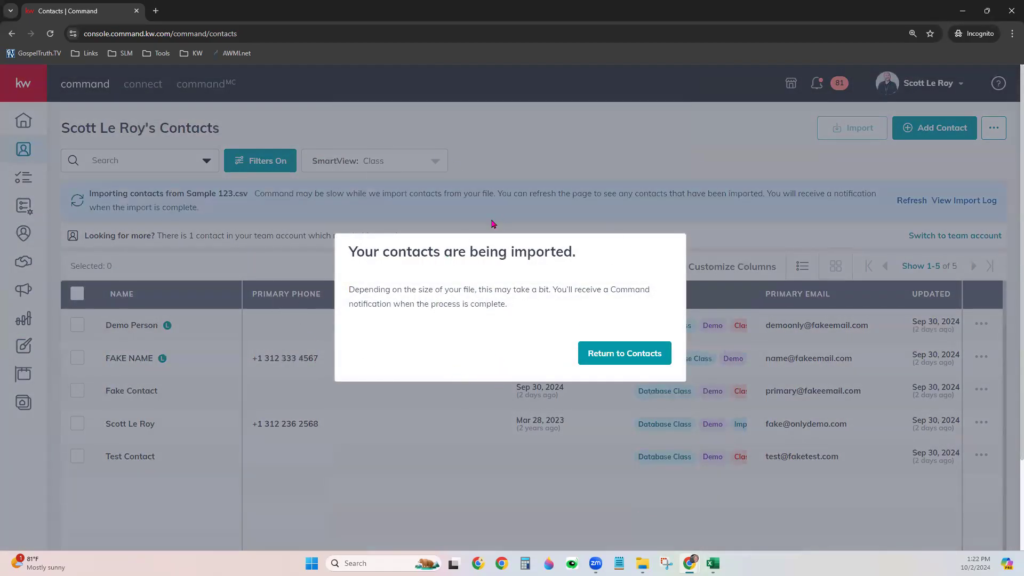
pyautogui.click(617, 356)
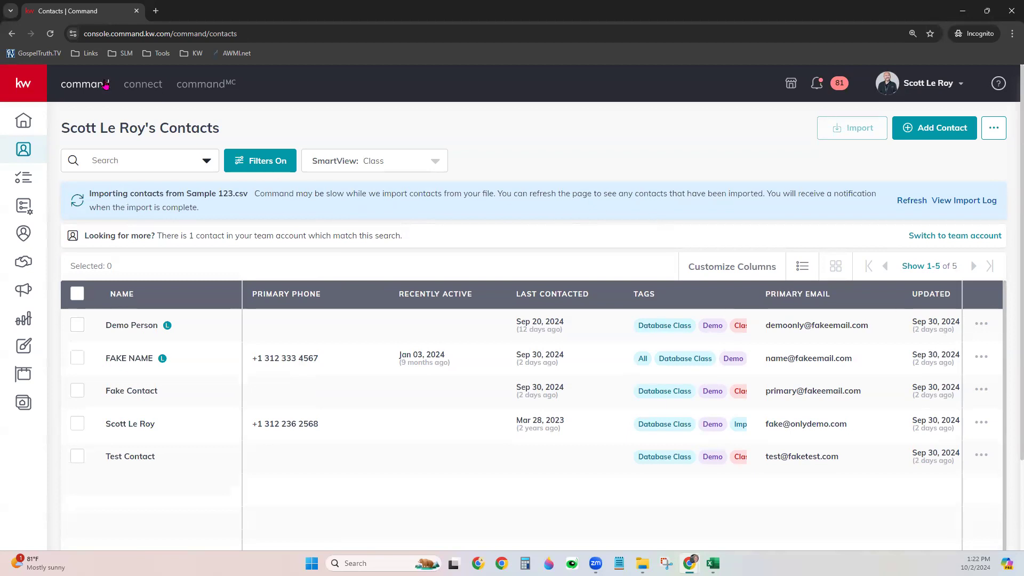
# Reload the contacts page and read the Contact Import success message in notifications
pyautogui.click(49, 34)
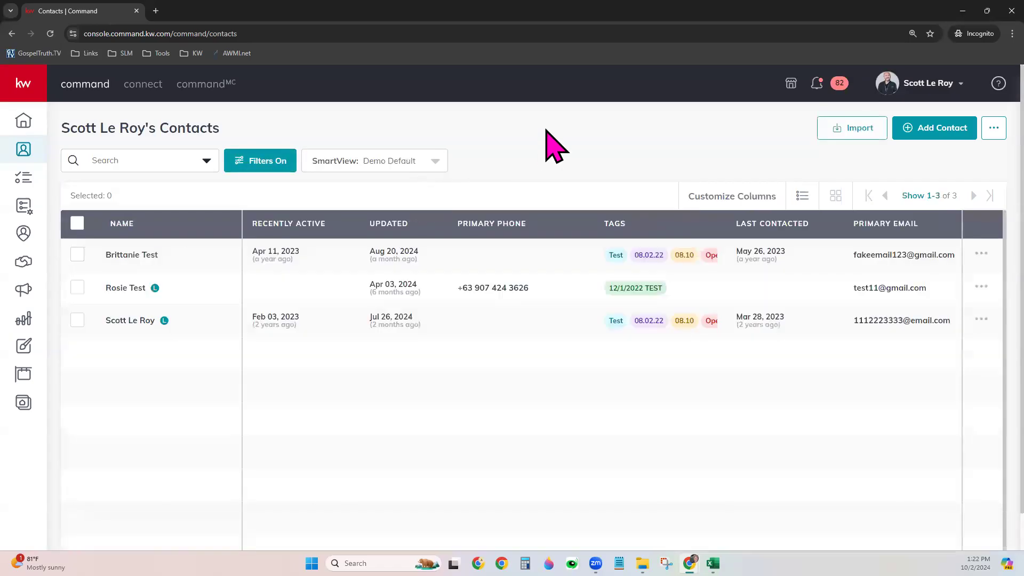
pyautogui.click(816, 84)
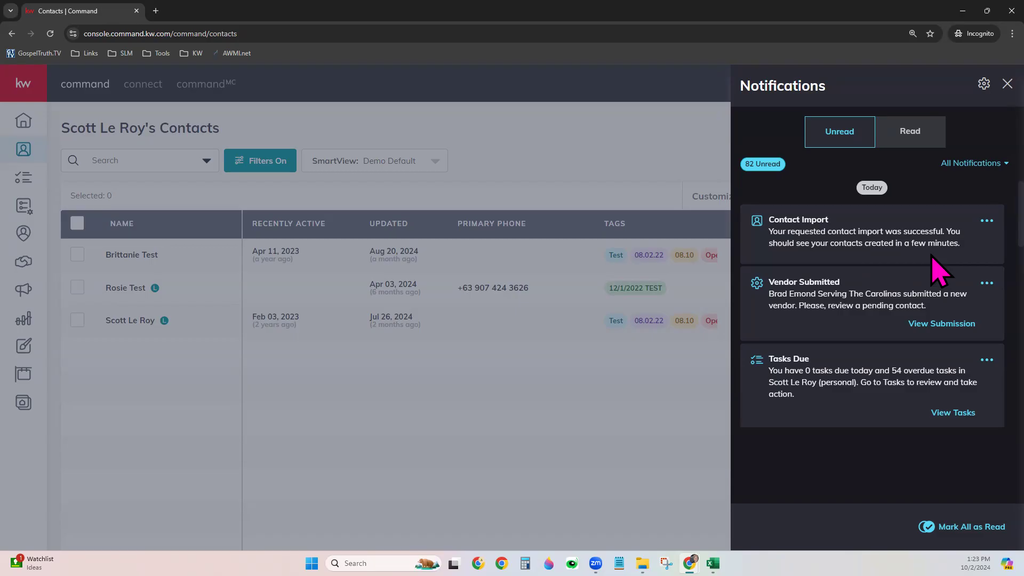
pyautogui.click(672, 172)
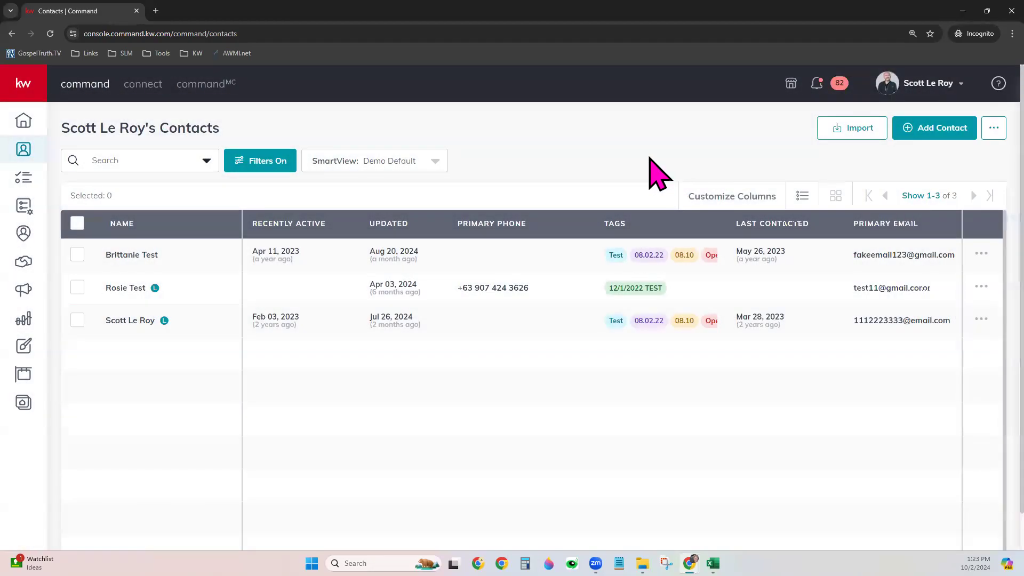
# Clear all tag filters from the contacts list with Clear All and Apply
pyautogui.click(175, 160)
pyautogui.write('person')
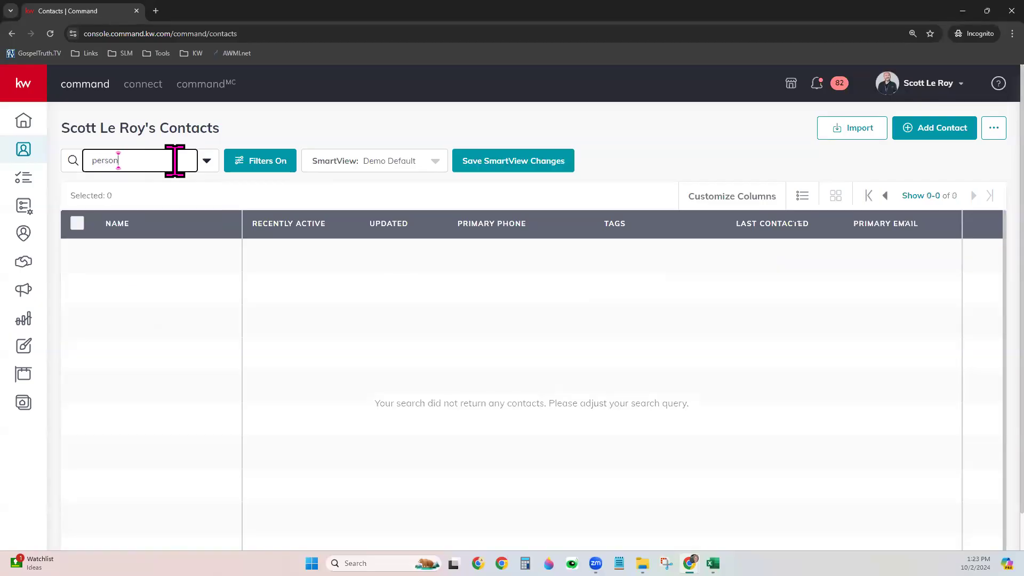
pyautogui.click(49, 33)
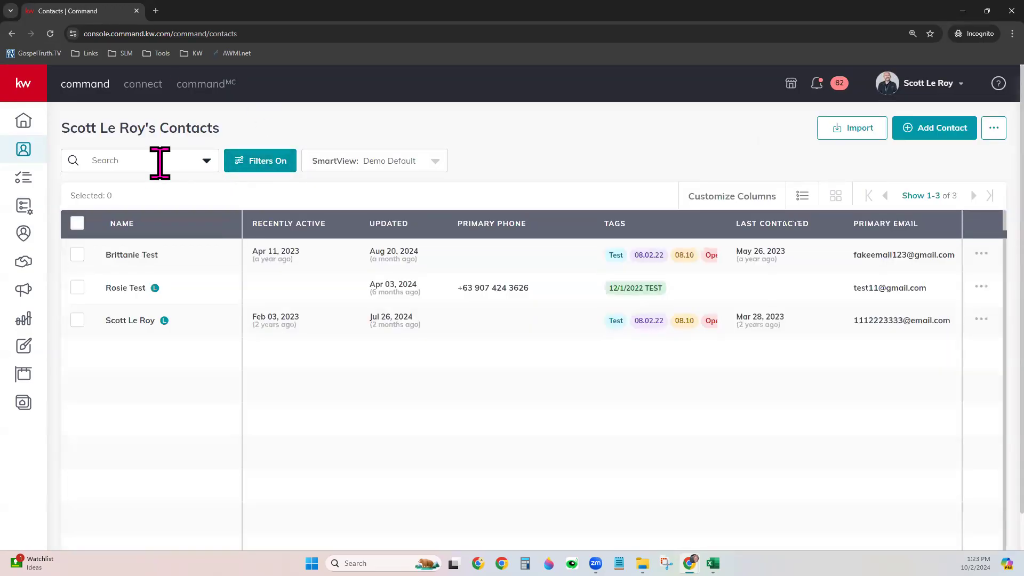
pyautogui.click(260, 160)
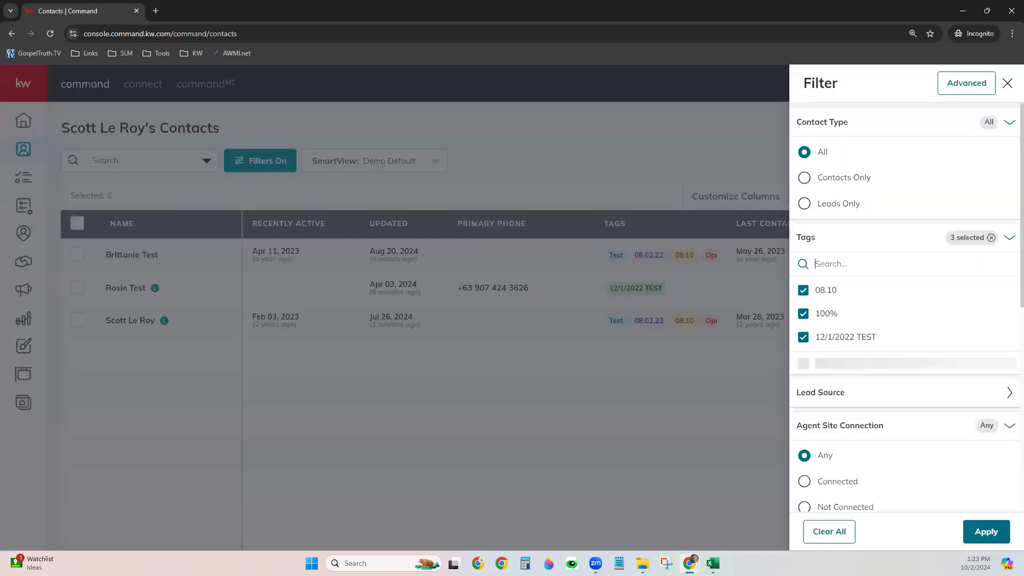
pyautogui.click(829, 531)
pyautogui.click(985, 531)
# Search all contacts for 'person', widen the Tags column, then switch to the Class SmartView
pyautogui.click(137, 160)
pyautogui.write('person')
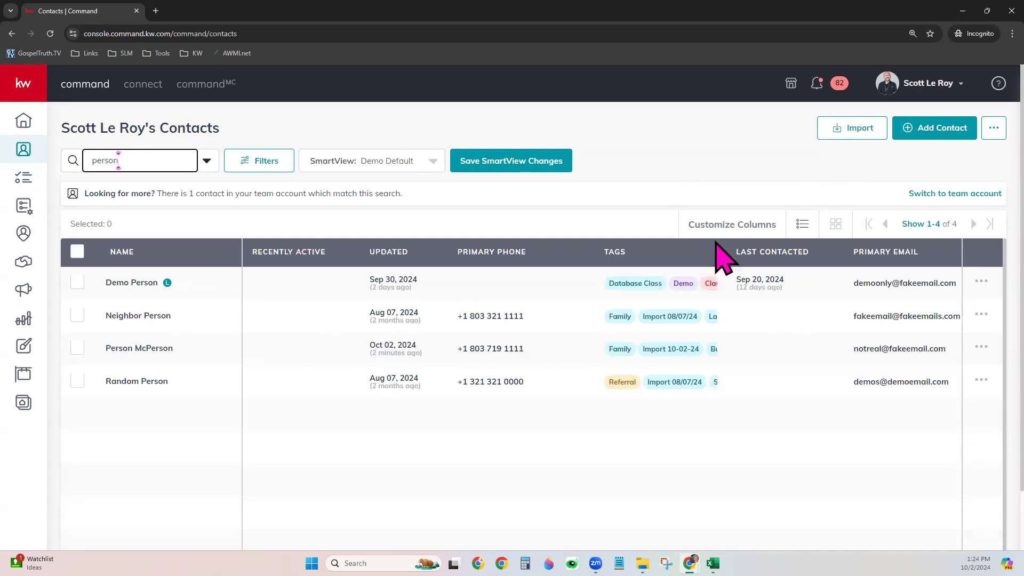
pyautogui.moveTo(728, 251); pyautogui.dragTo(833, 259)
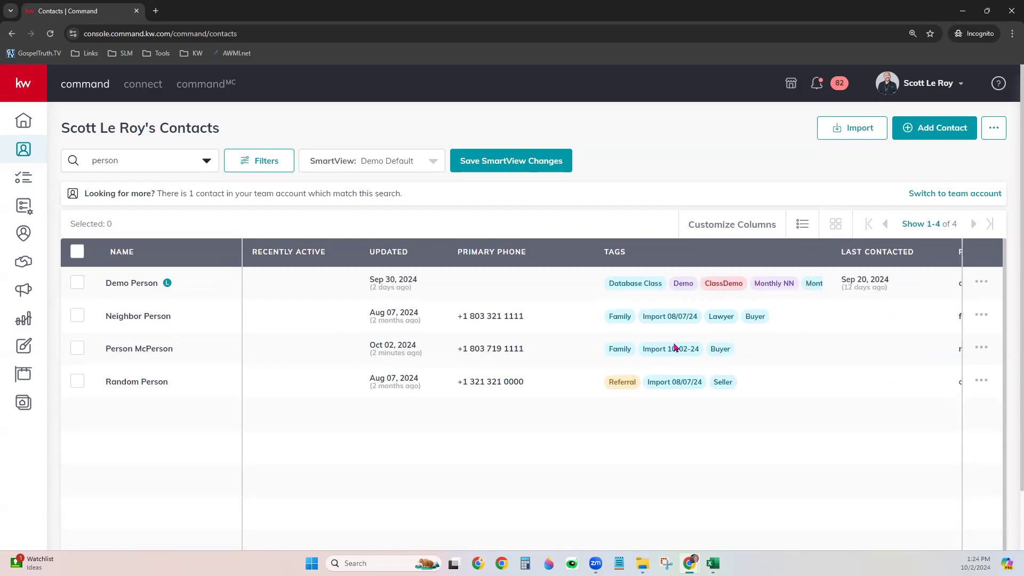
pyautogui.click(382, 159)
pyautogui.click(349, 241)
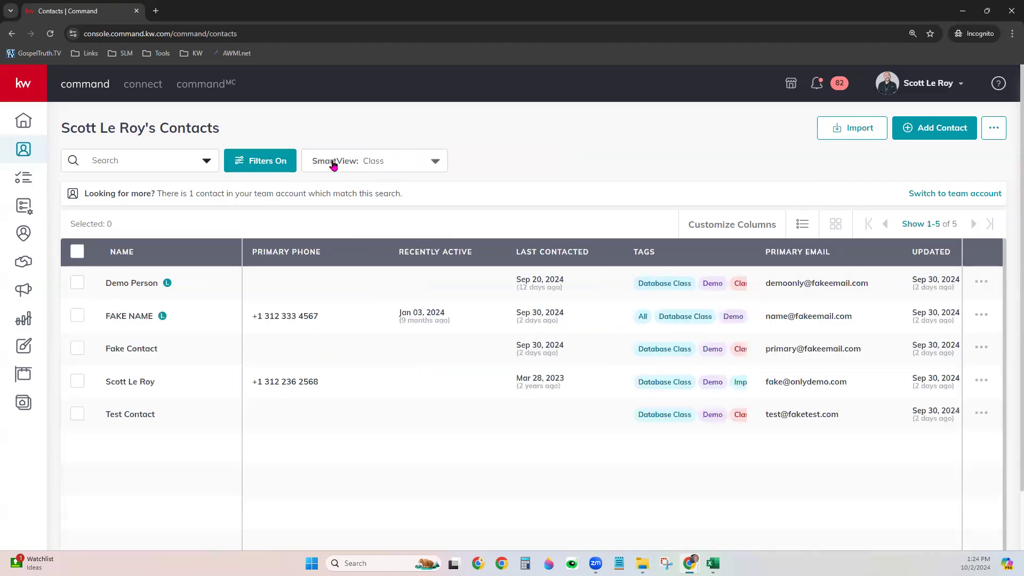
# In Manage SmartViews, select Class and apply it as the new default SmartView
pyautogui.click(333, 165)
pyautogui.scroll(3, 386, 251)
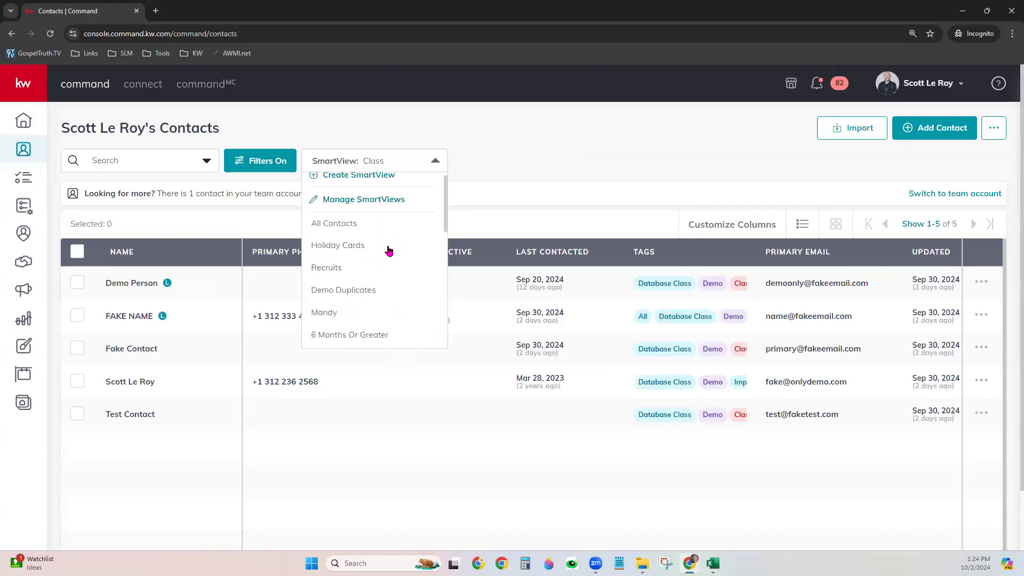
pyautogui.click(387, 208)
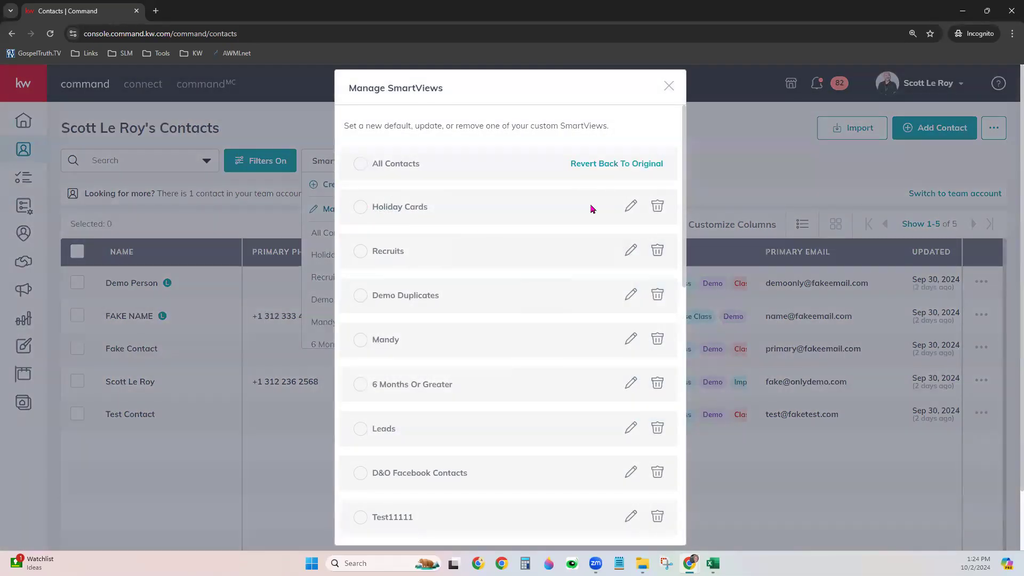
pyautogui.scroll(-3, 541, 472)
pyautogui.scroll(3, 384, 330)
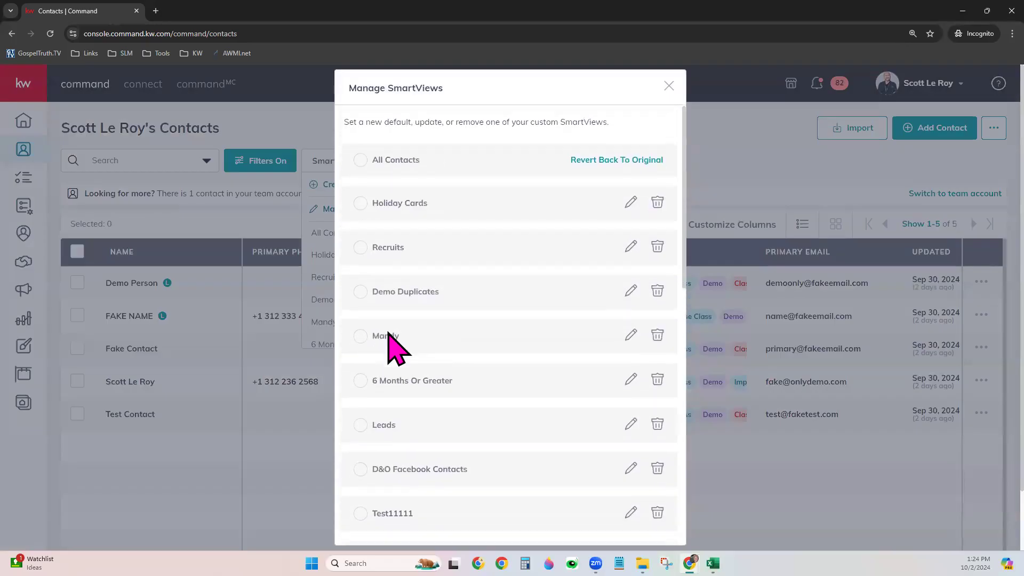
pyautogui.scroll(-3, 403, 446)
pyautogui.scroll(-3, 404, 446)
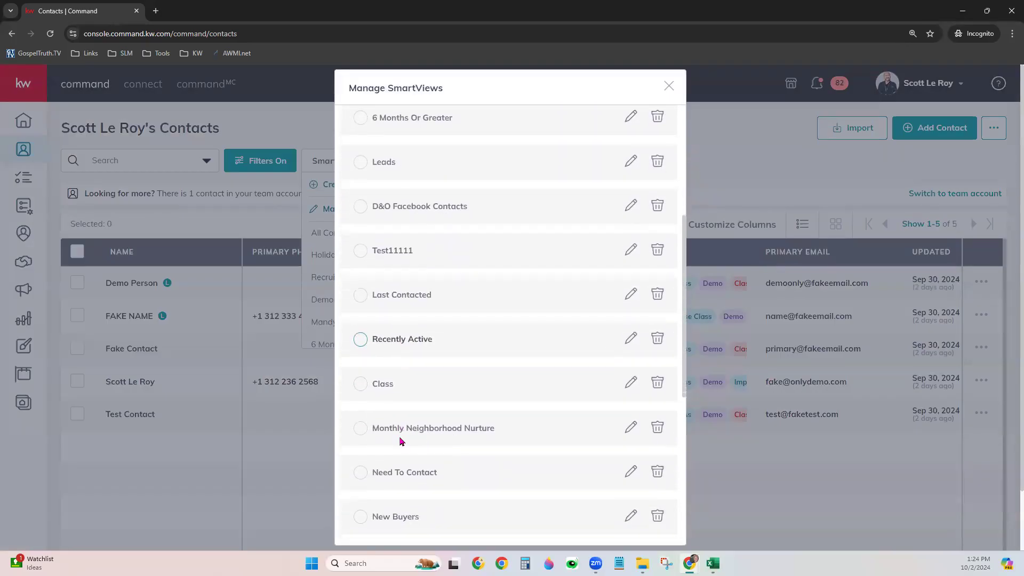
pyautogui.click(360, 384)
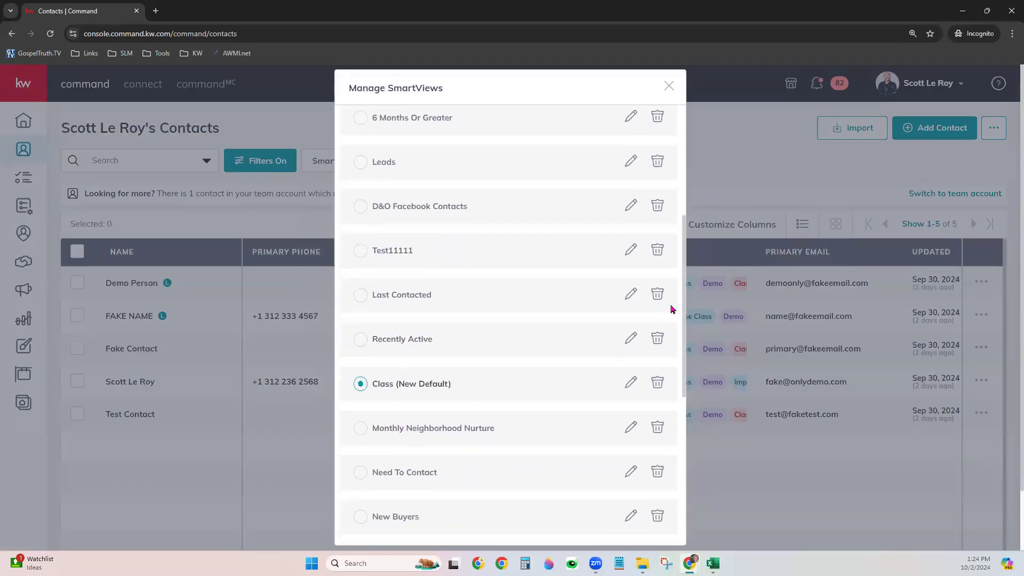
pyautogui.scroll(-5, 547, 495)
pyautogui.scroll(-3, 546, 496)
pyautogui.click(534, 522)
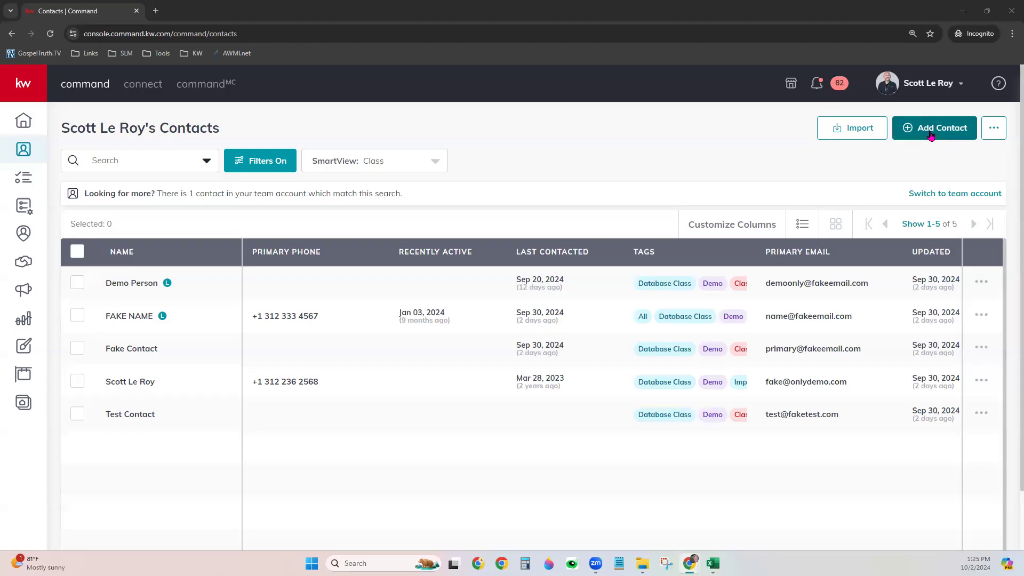
# Begin a new contact, enter a sample full name, and add a Relationship row
pyautogui.click(931, 135)
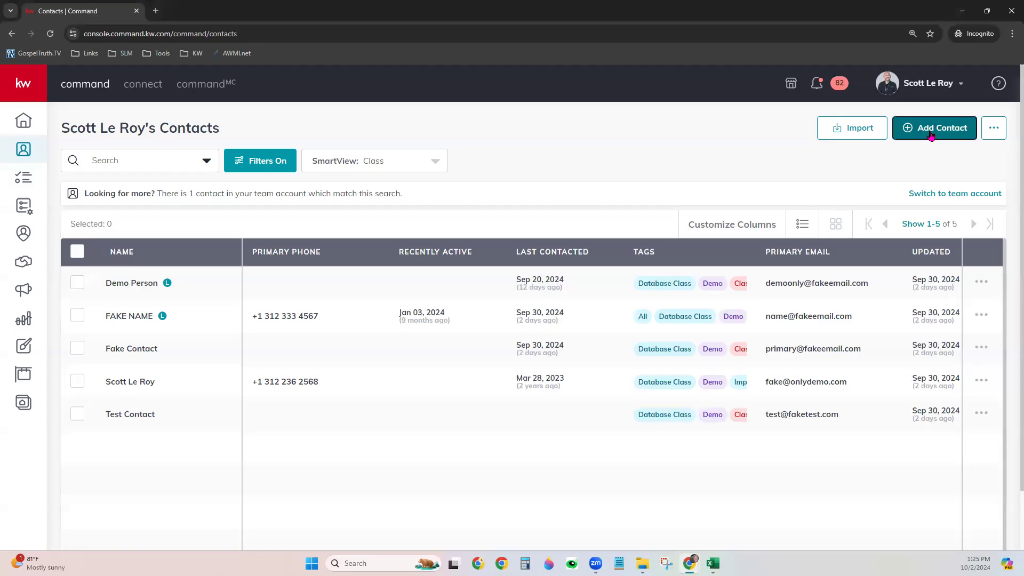
pyautogui.click(487, 127)
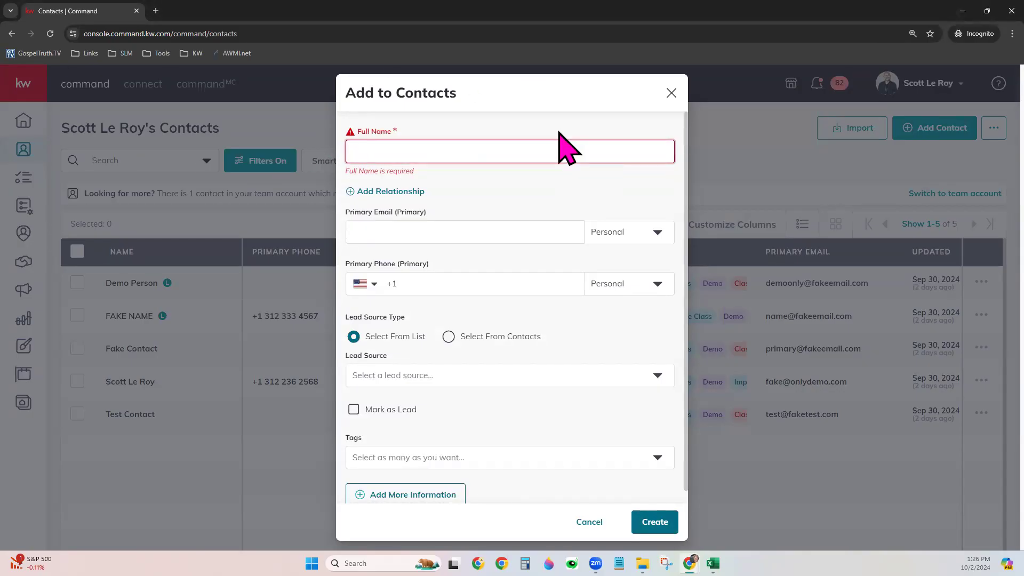
pyautogui.write('Demo Person')
pyautogui.press('BackSpace')
pyautogui.press('BackSpace')
pyautogui.press('BackSpace')
pyautogui.press('BackSpace')
pyautogui.press('BackSpace')
pyautogui.press('BackSpace')
pyautogui.press('BackSpace')
pyautogui.write('M')
pyautogui.press('BackSpace')
pyautogui.write('McPerson')
pyautogui.click(553, 178)
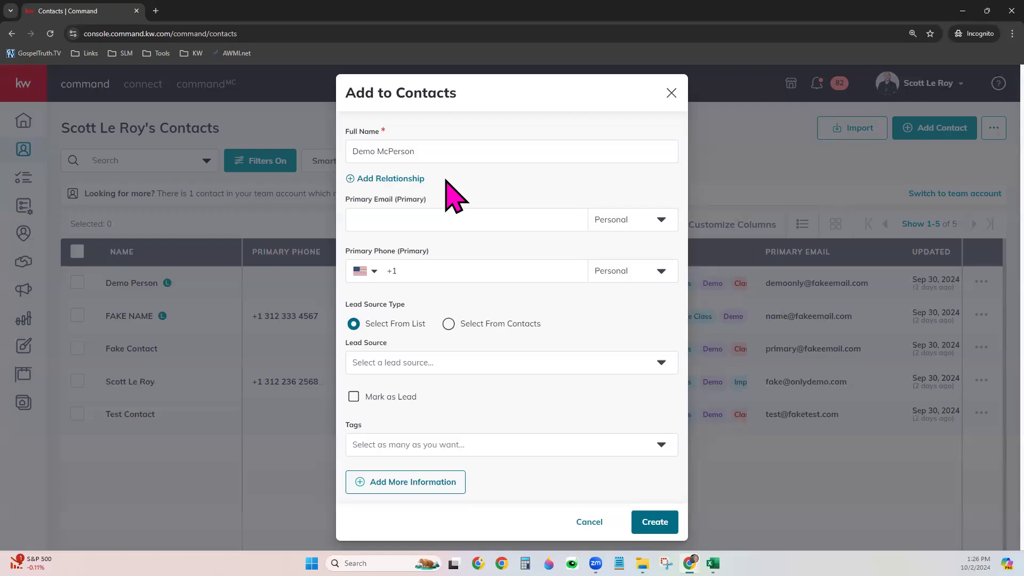
pyautogui.click(419, 178)
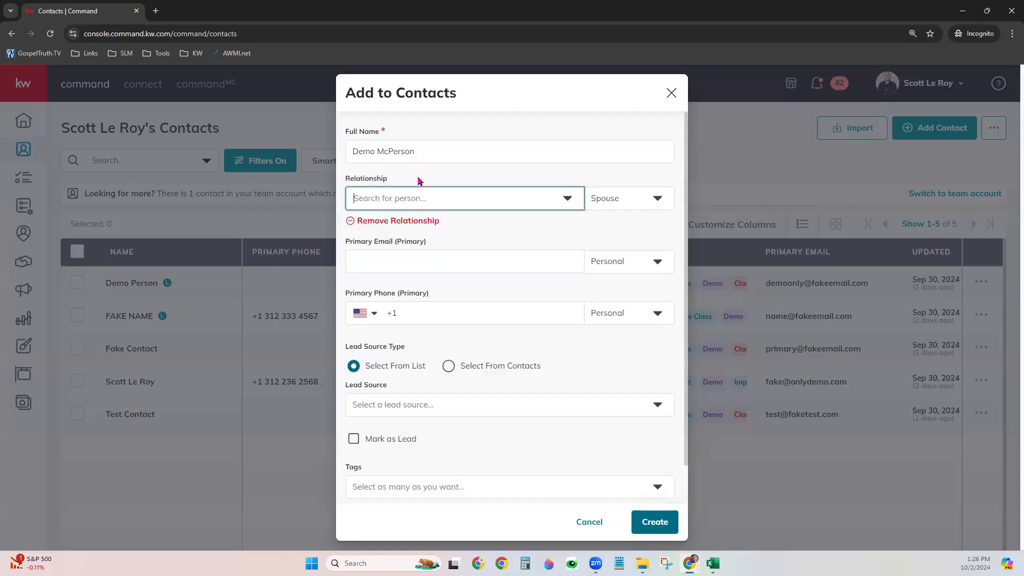
# Link an existing contact in the Relationship row and change its type from Spouse to Business Partner
pyautogui.click(415, 198)
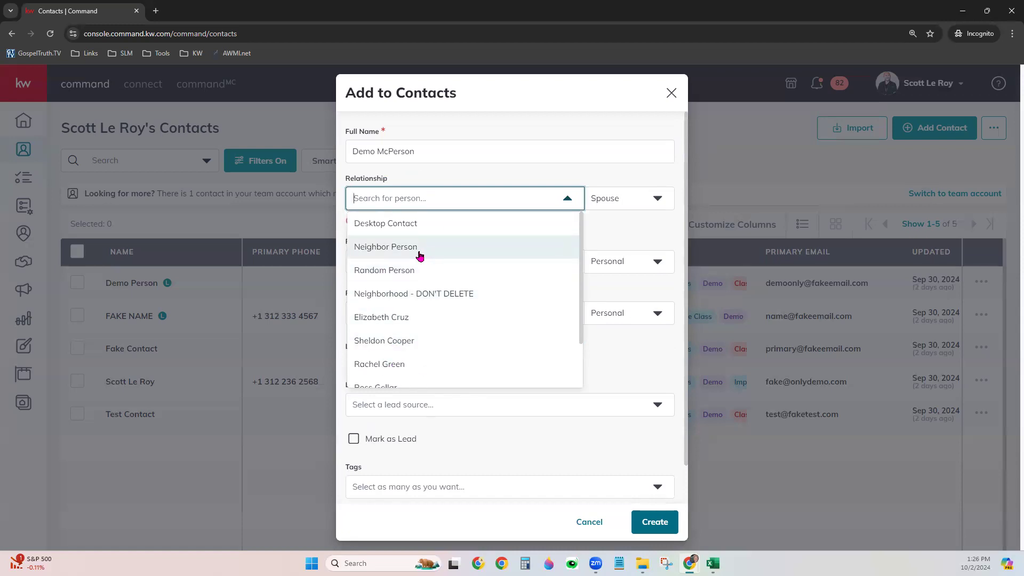
pyautogui.click(417, 224)
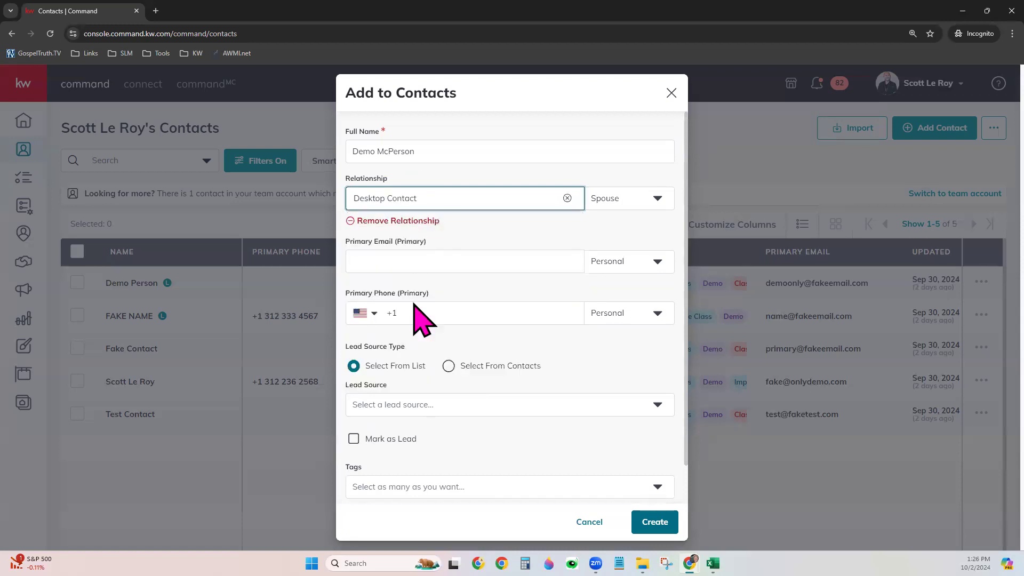
pyautogui.click(599, 200)
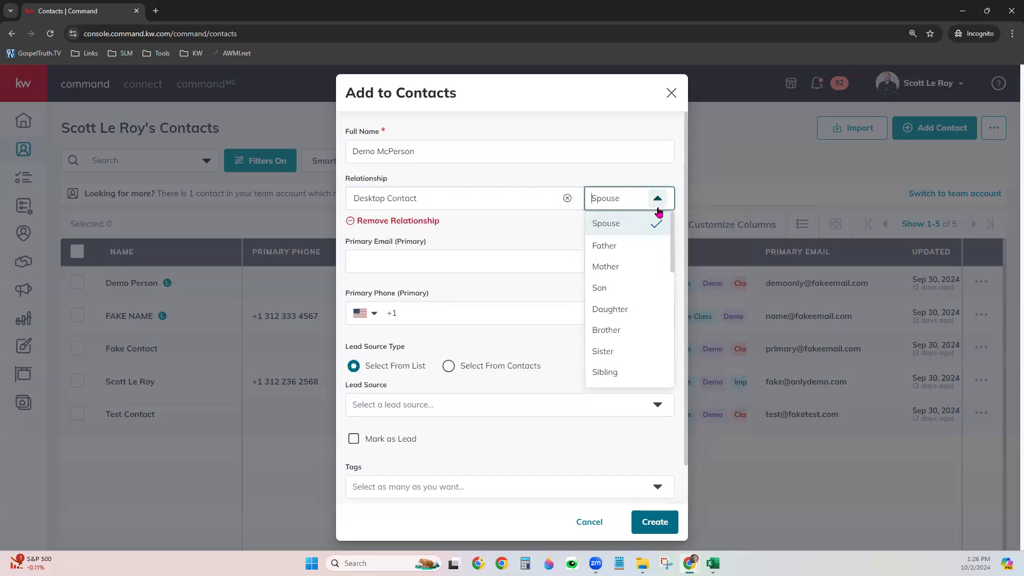
pyautogui.scroll(-3, 634, 339)
pyautogui.scroll(-5, 633, 334)
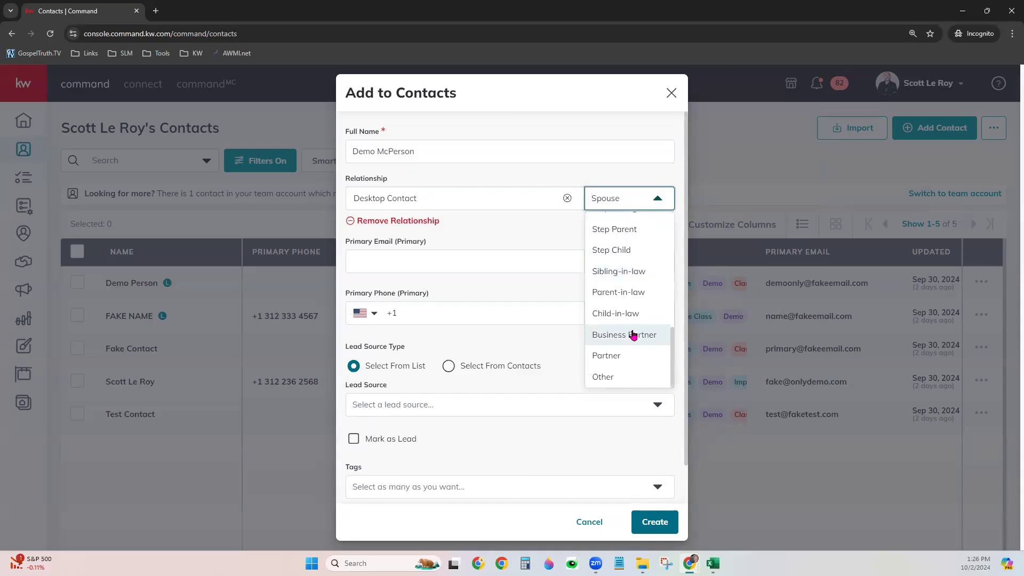
pyautogui.click(632, 334)
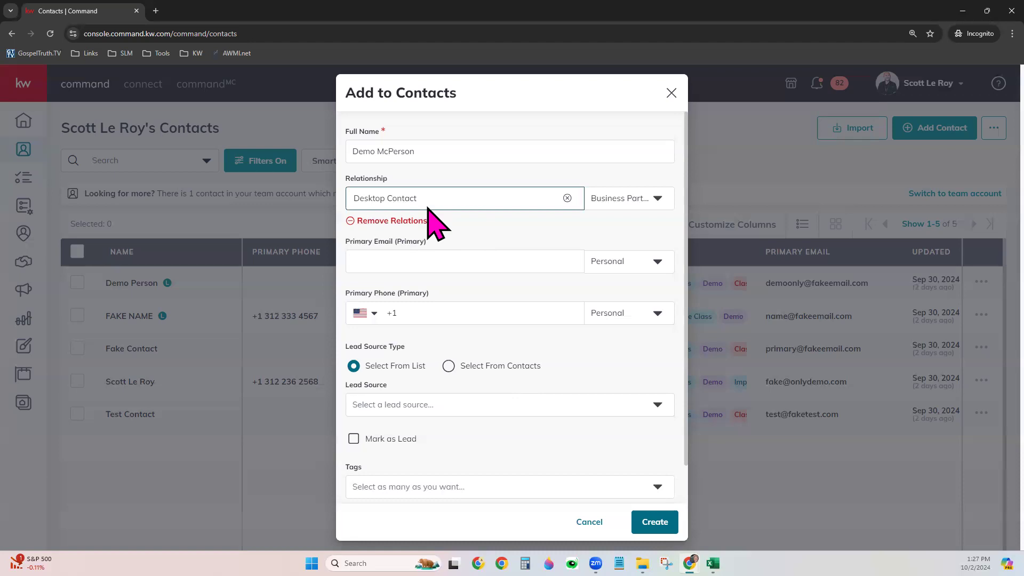
pyautogui.click(422, 260)
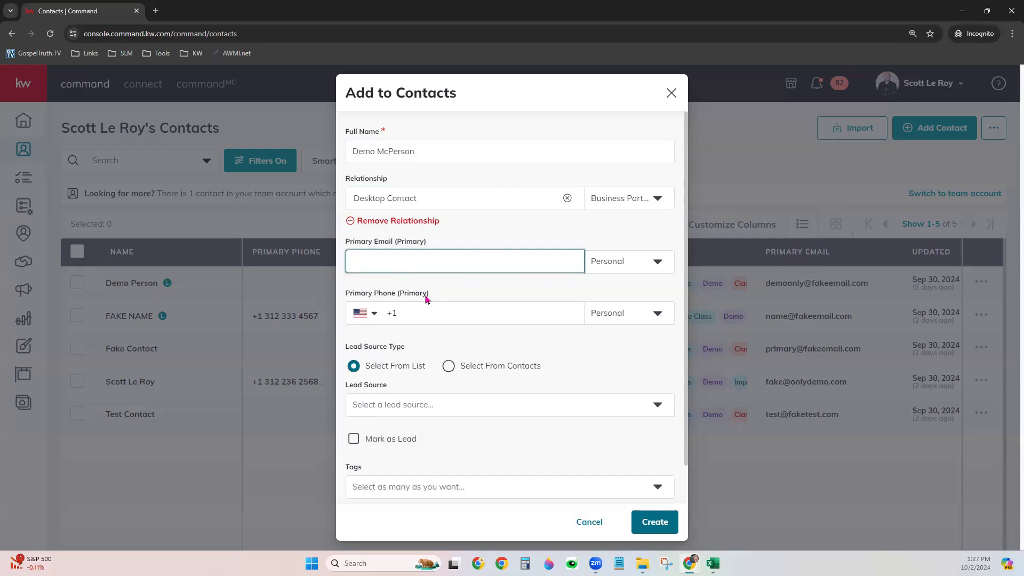
# Check the email and phone type options, keeping both as Personal
pyautogui.click(613, 261)
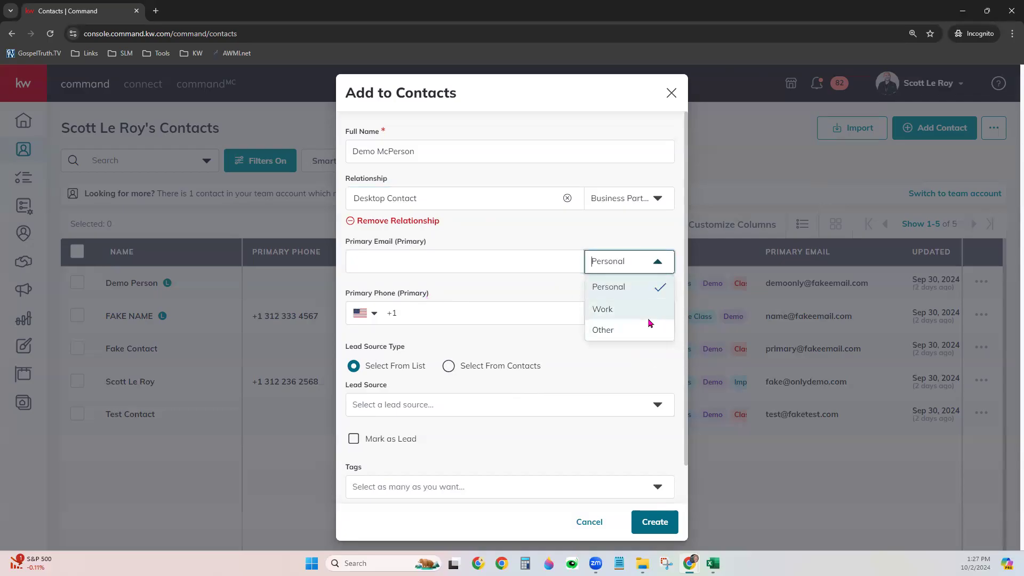
pyautogui.click(512, 313)
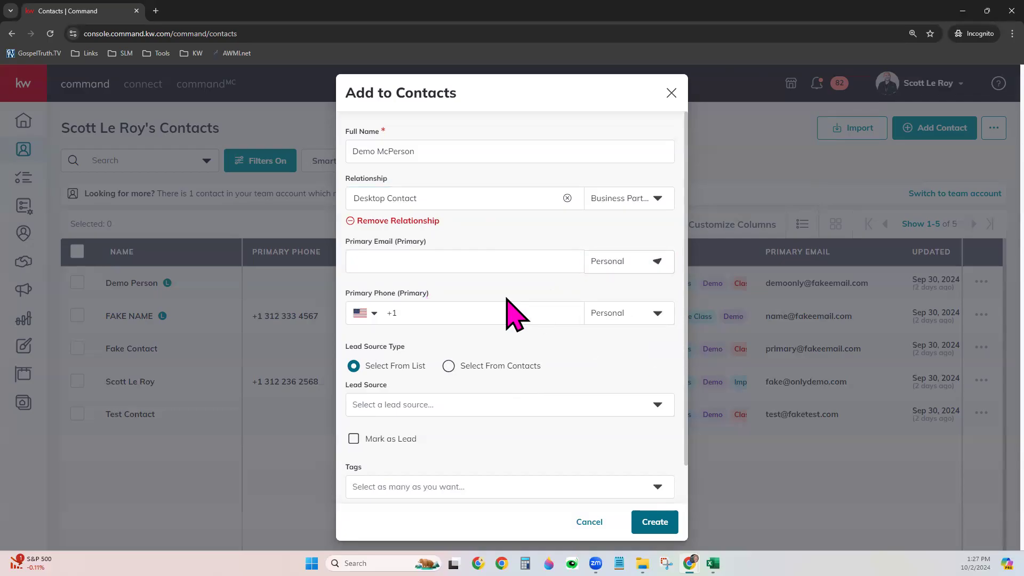
pyautogui.click(592, 313)
pyautogui.click(487, 261)
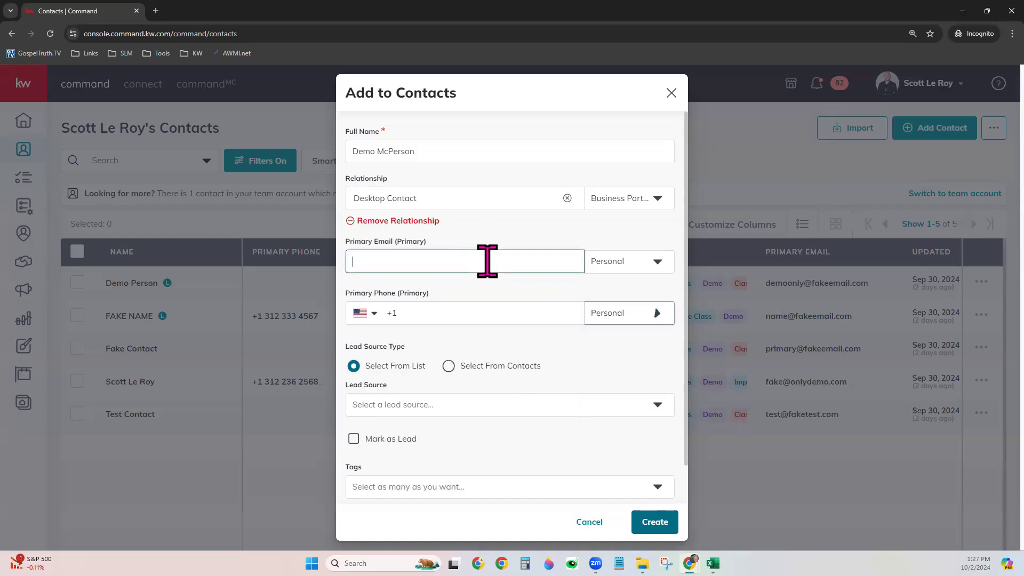
# Enter the contact's primary e-mail address and set lead source to Select From Contacts
pyautogui.write('Fake@Fakefakefakeemail.com')
pyautogui.click(491, 289)
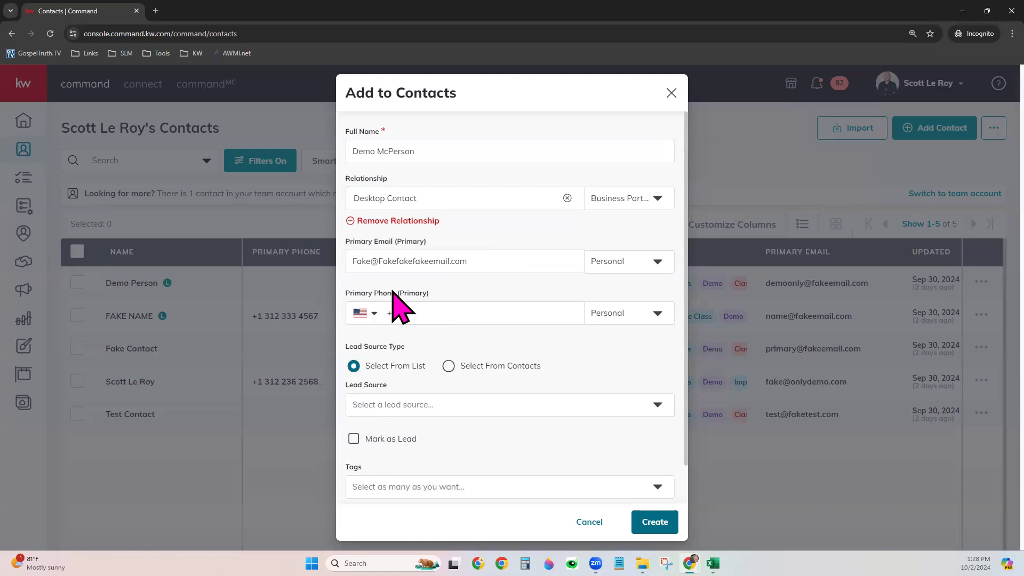
pyautogui.click(533, 366)
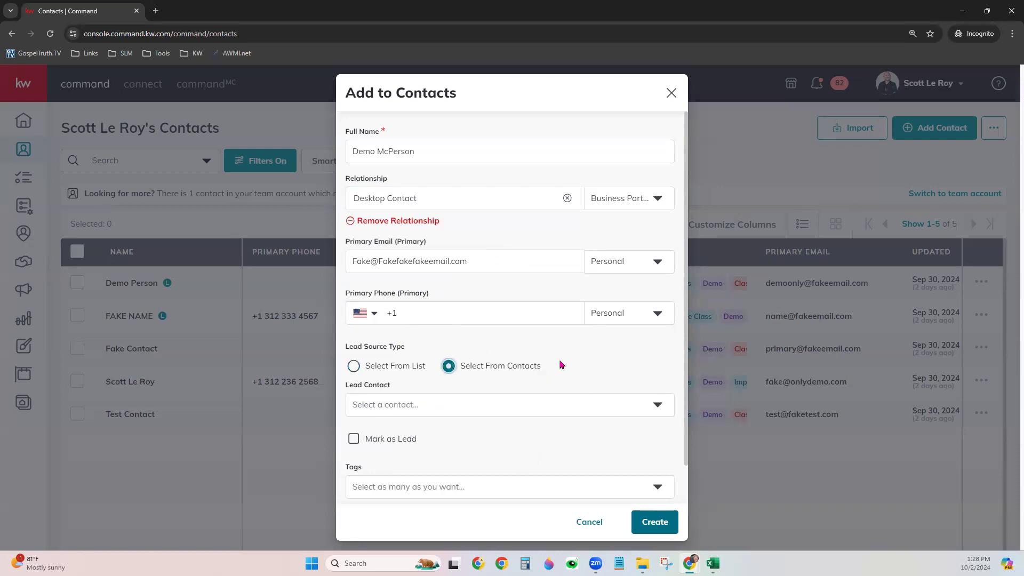
# Set Lead Source Type to Select From Contacts and pick the agent's own contact as Lead Contact
pyautogui.scroll(-1, 563, 354)
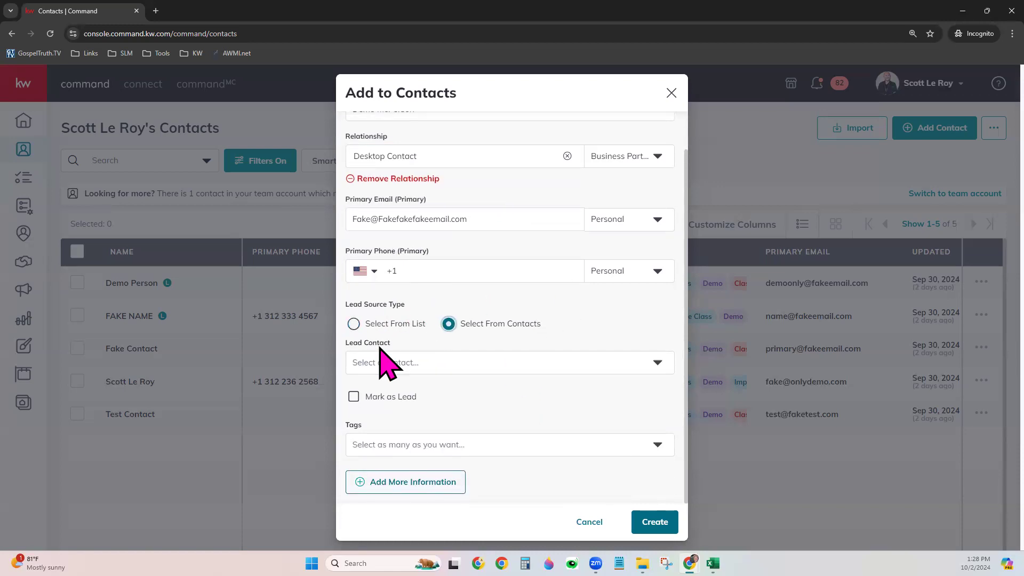
pyautogui.doubleClick(354, 324)
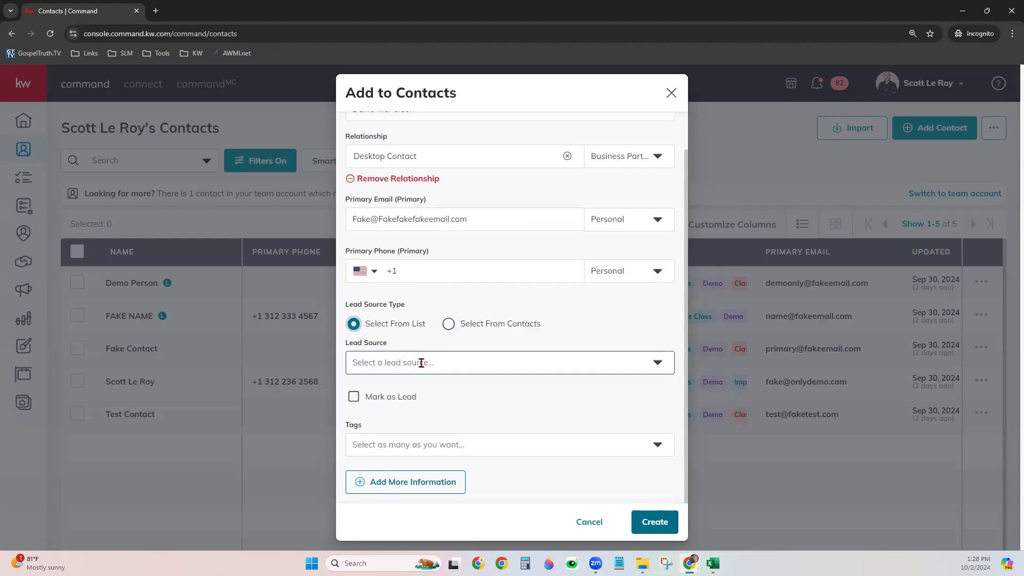
pyautogui.click(421, 363)
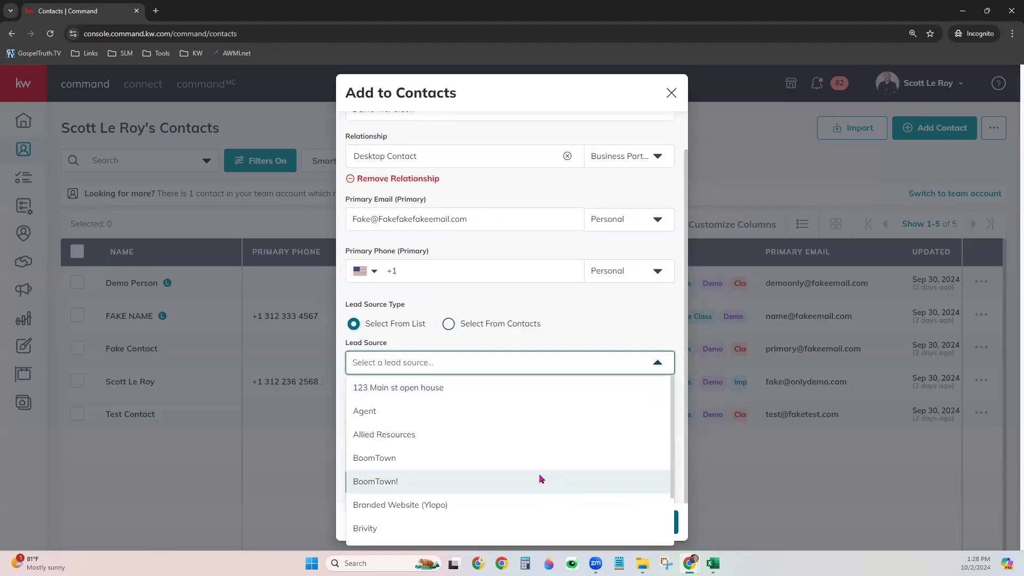
pyautogui.scroll(-1, 542, 480)
pyautogui.scroll(-2, 539, 475)
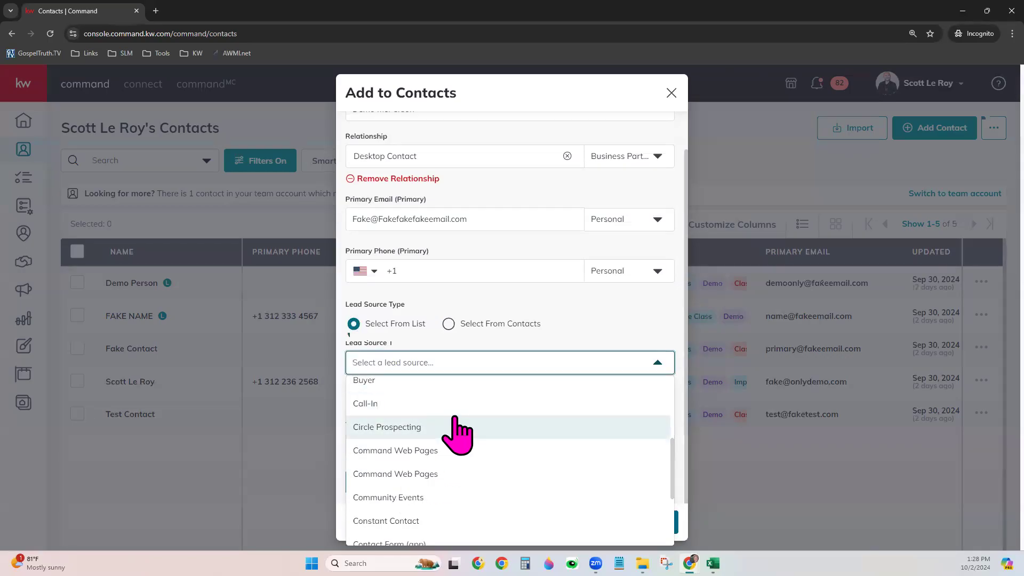
pyautogui.click(448, 323)
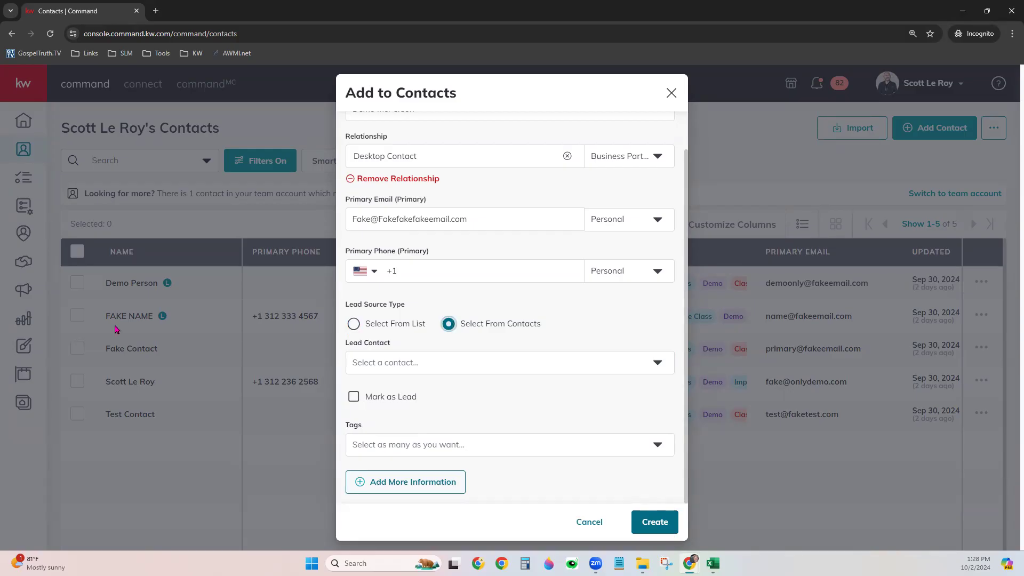
pyautogui.click(474, 362)
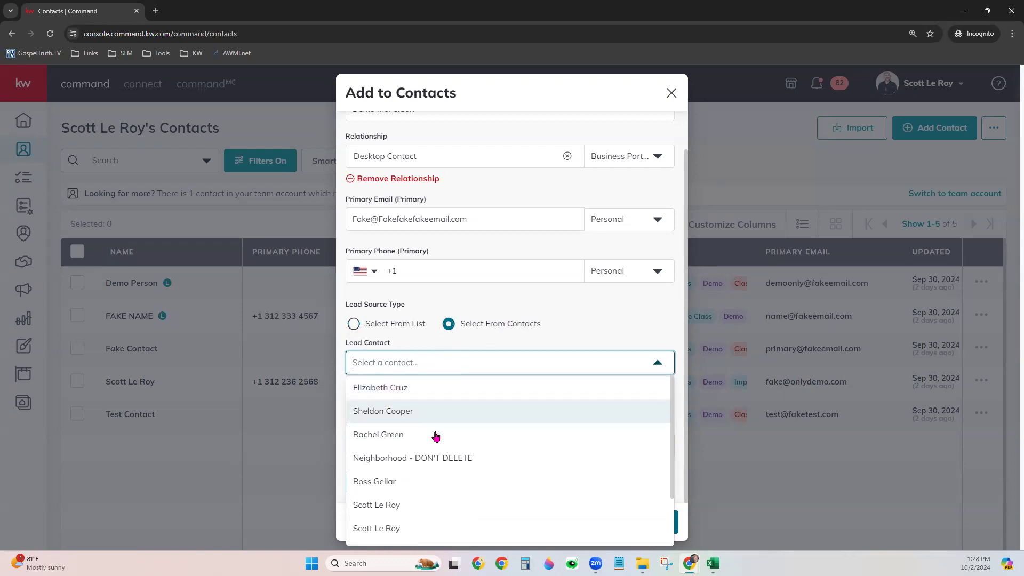
pyautogui.click(428, 504)
pyautogui.click(487, 418)
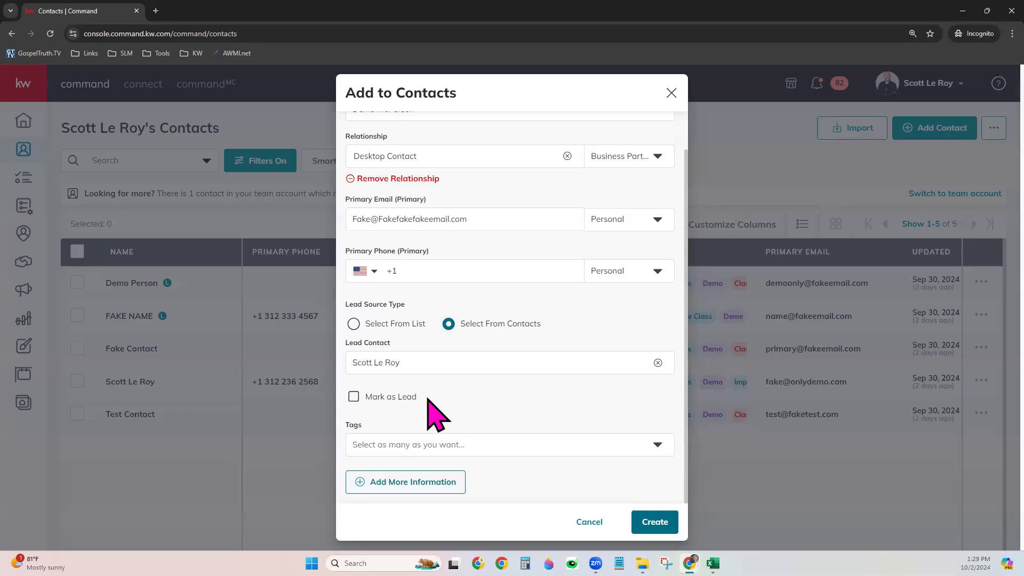
# Mark the new contact as a lead and tag it Agent
pyautogui.click(379, 394)
pyautogui.click(526, 442)
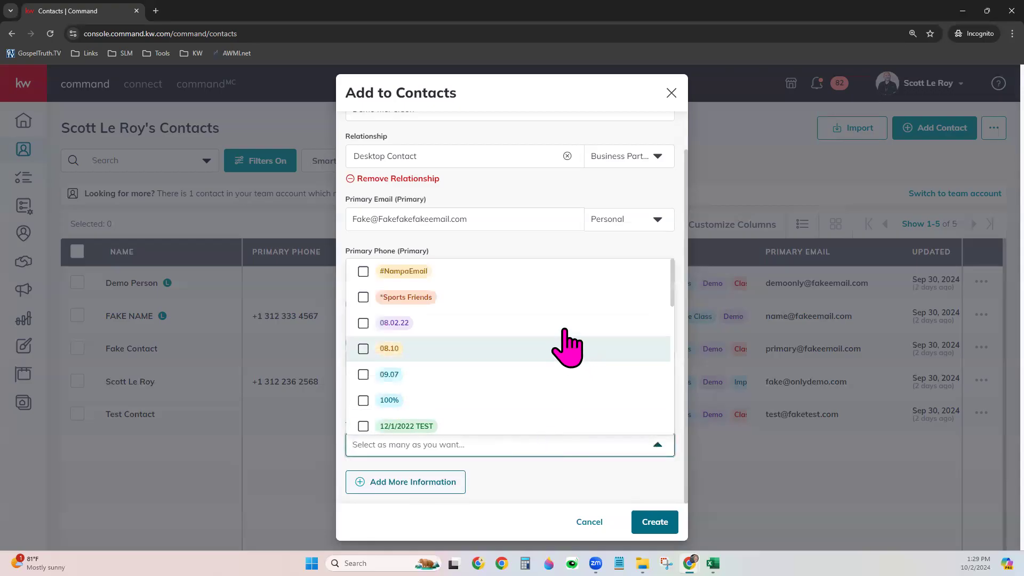
pyautogui.scroll(-3, 550, 330)
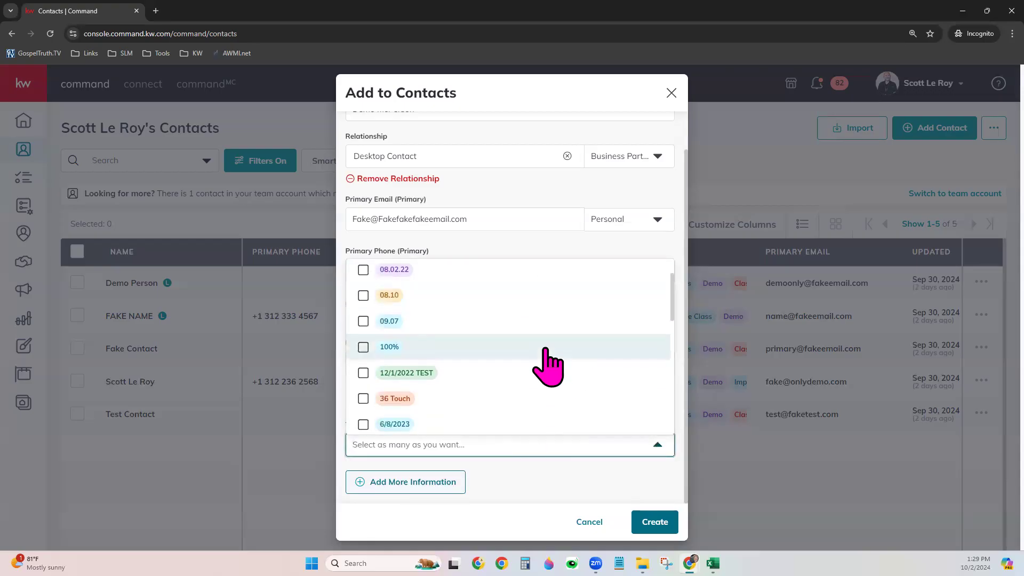
pyautogui.scroll(-5, 549, 368)
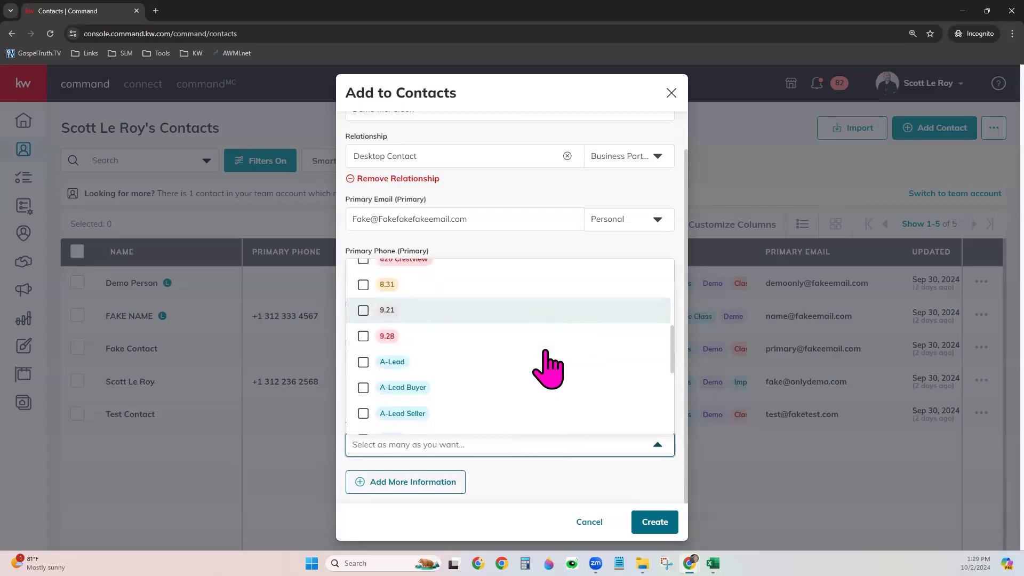
pyautogui.scroll(-2, 549, 368)
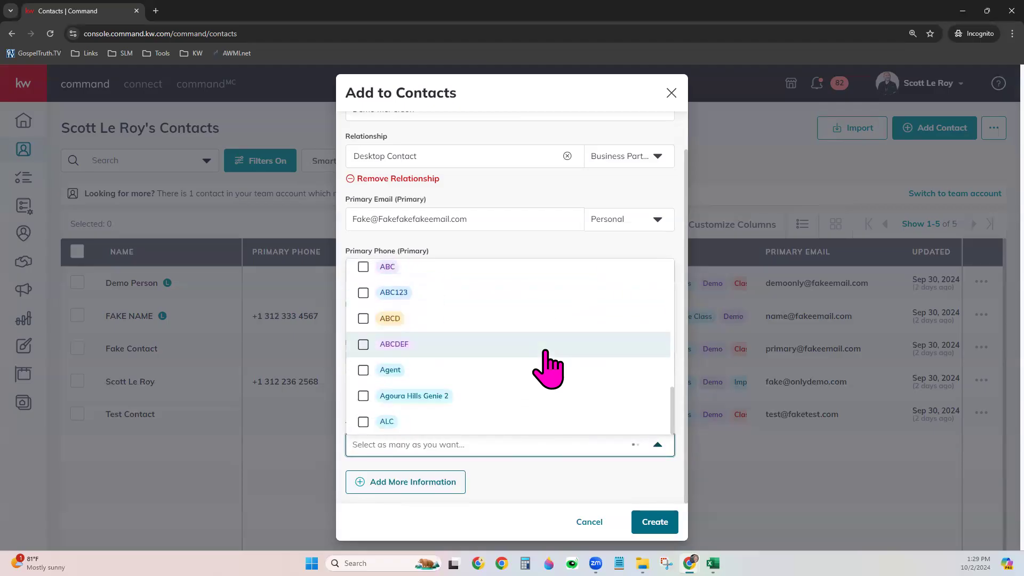
pyautogui.click(364, 371)
# Create a new orange tag named 'New Tag 2' and apply it to the contact
pyautogui.click(425, 444)
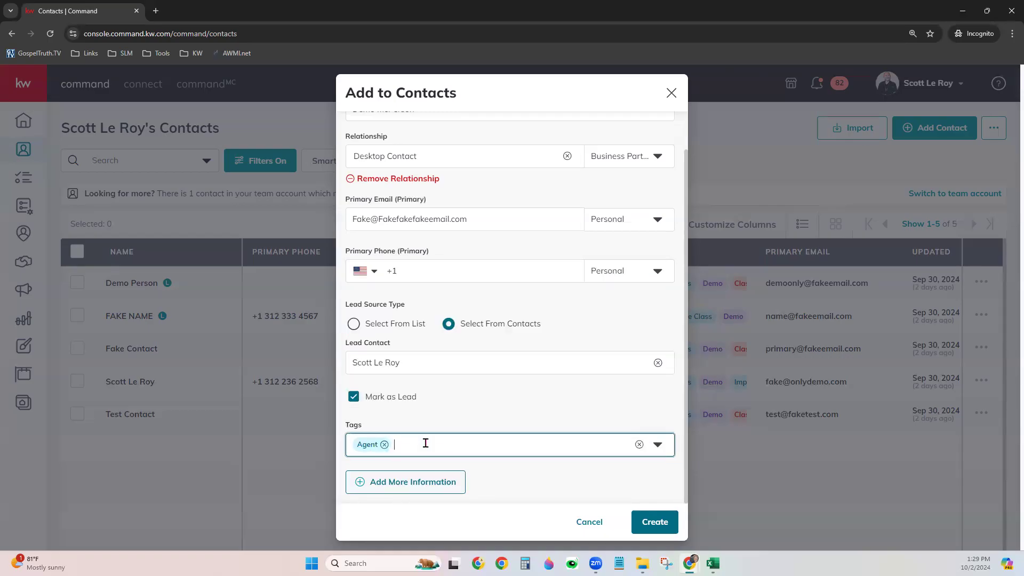
pyautogui.write('New Tag')
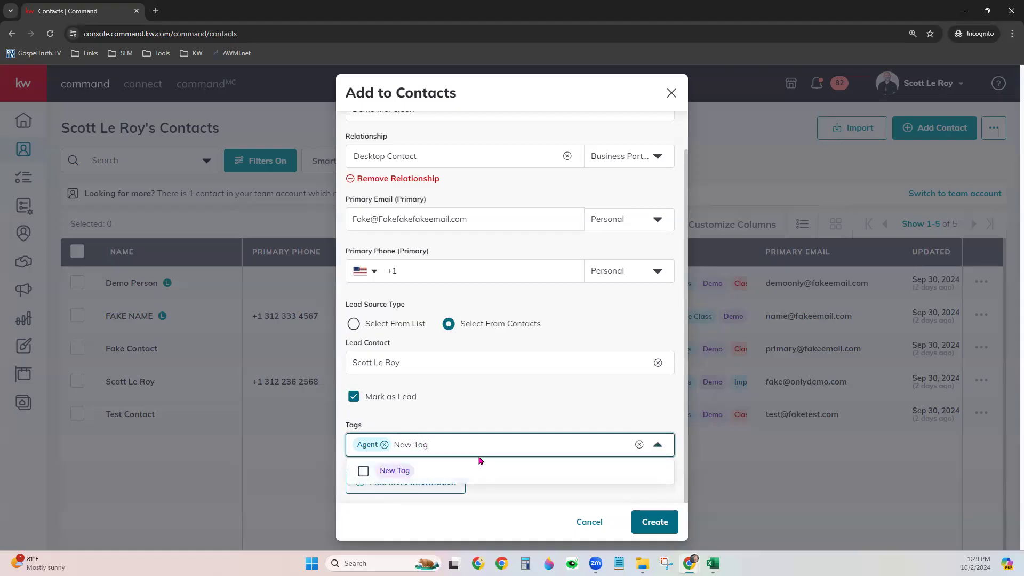
pyautogui.write(' 2')
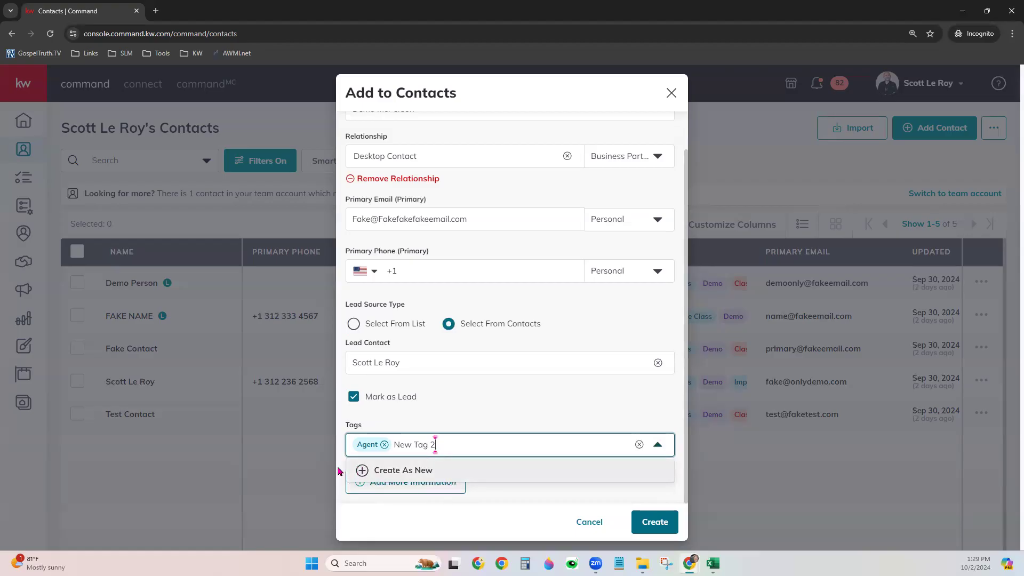
pyautogui.click(431, 470)
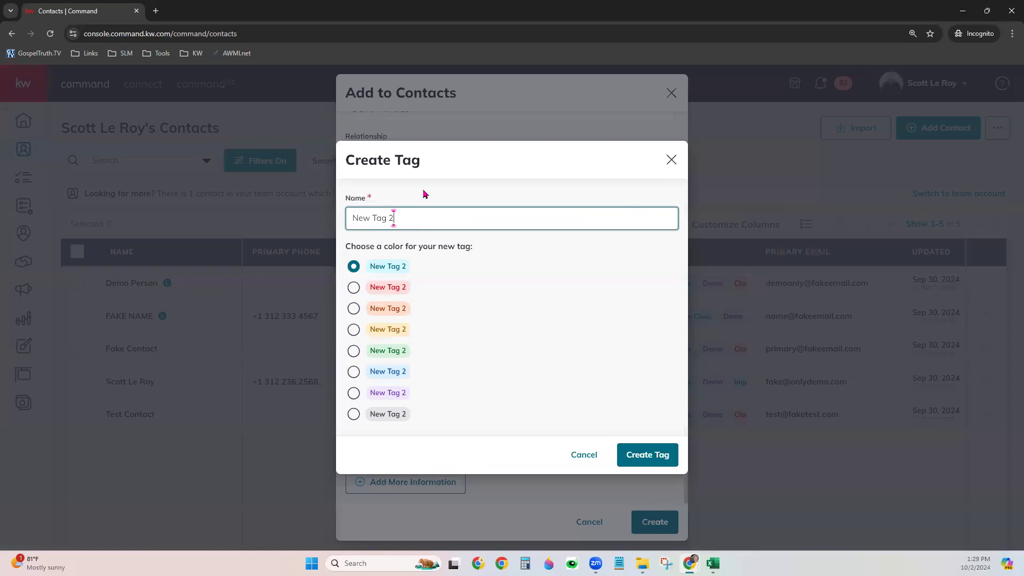
pyautogui.click(353, 308)
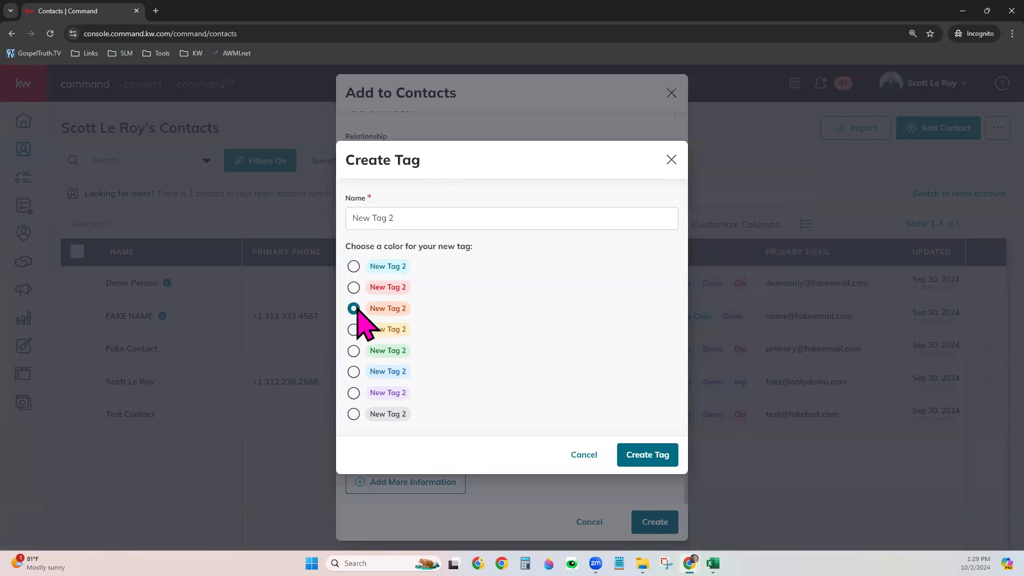
pyautogui.click(647, 455)
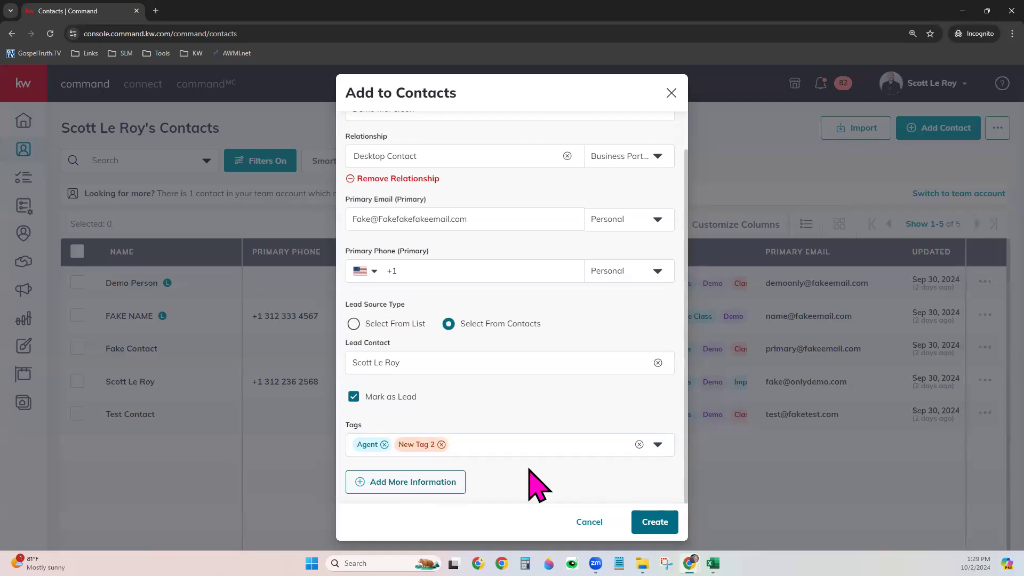
# Expand Add More Information and Additional Contact Information, then click into the Additional Email field
pyautogui.click(422, 482)
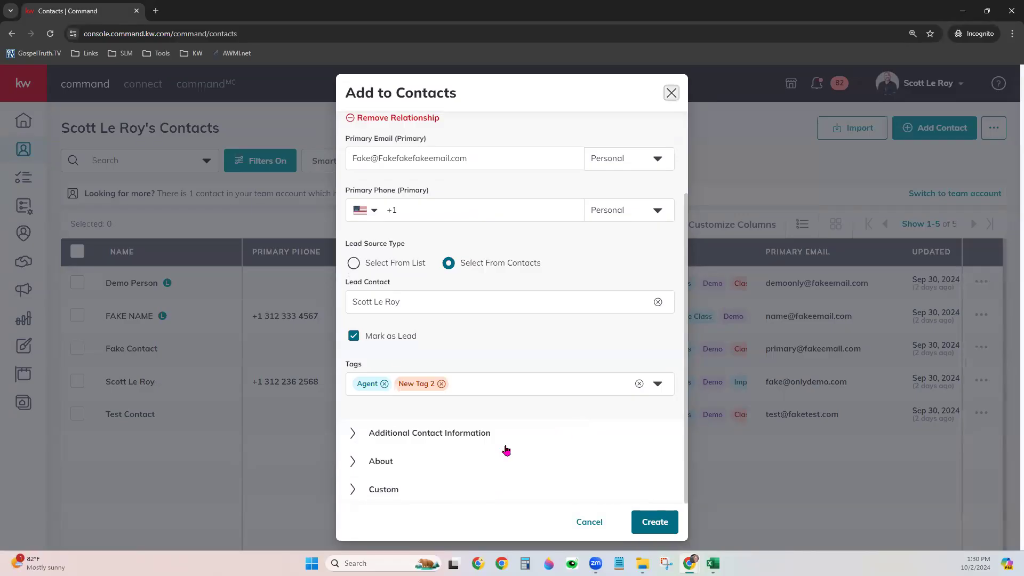
pyautogui.click(405, 442)
pyautogui.scroll(-3, 569, 421)
pyautogui.scroll(-3, 565, 427)
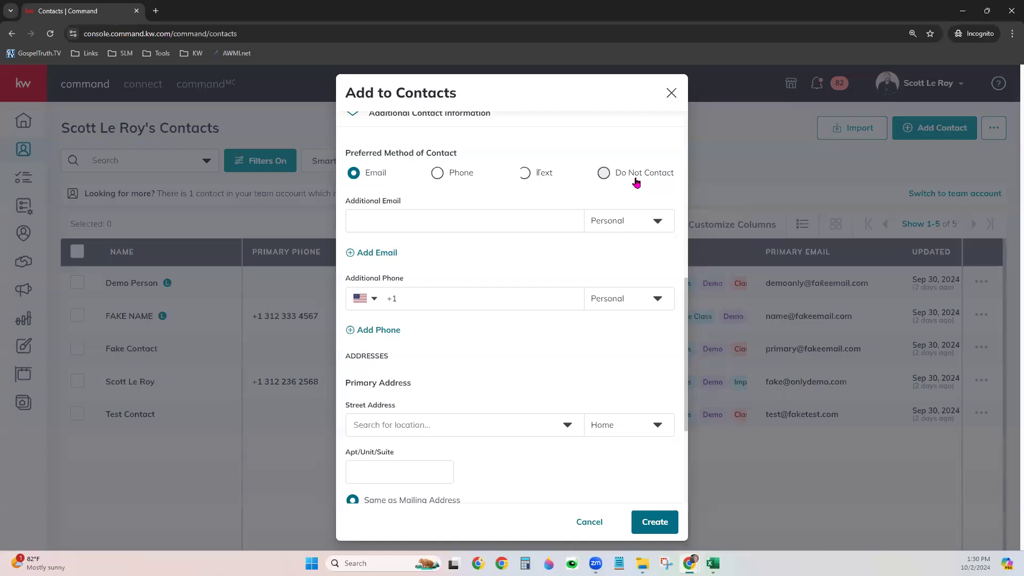
pyautogui.scroll(8, 579, 198)
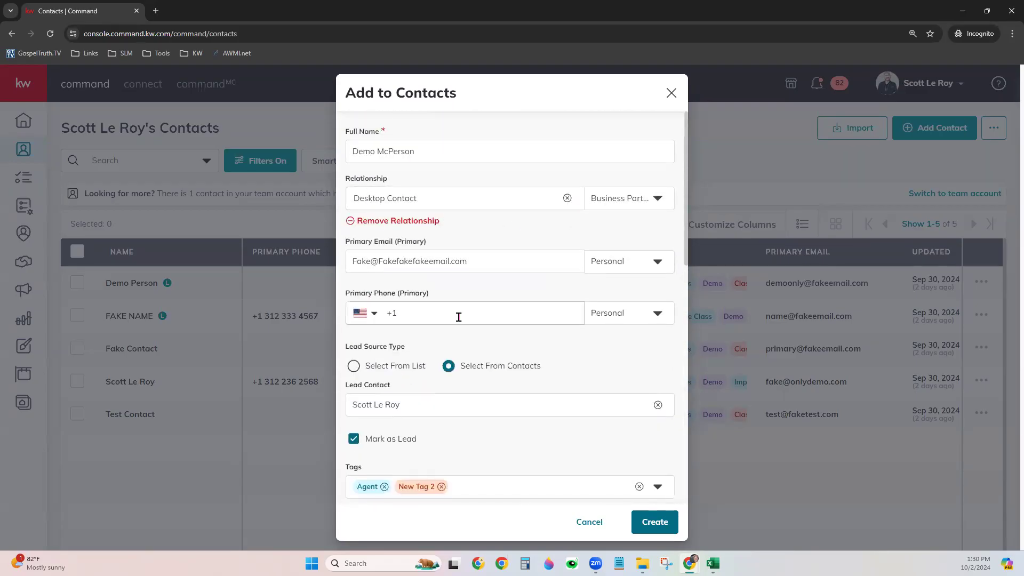
pyautogui.doubleClick(403, 262)
pyautogui.scroll(-8, 567, 365)
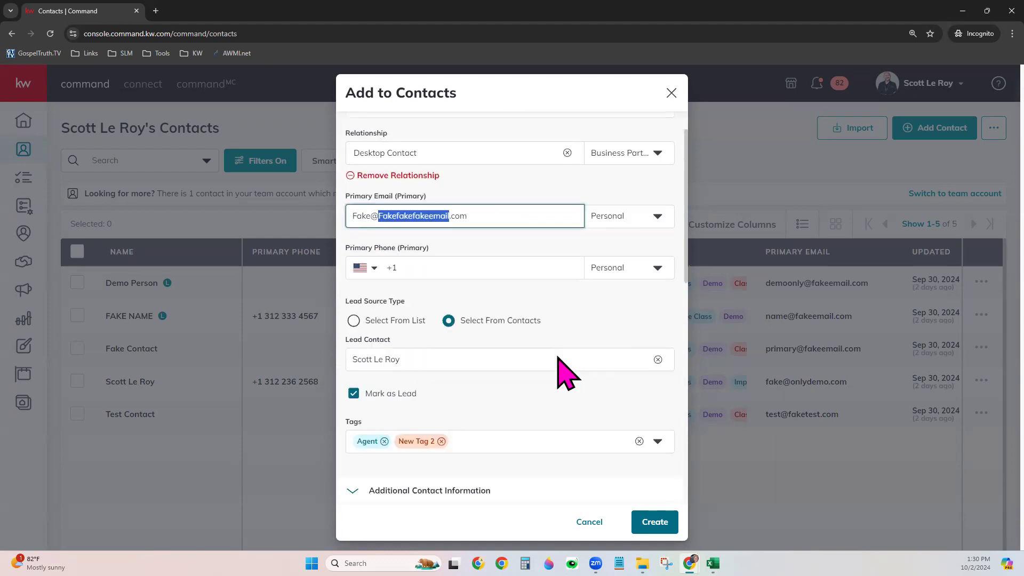
pyautogui.click(414, 214)
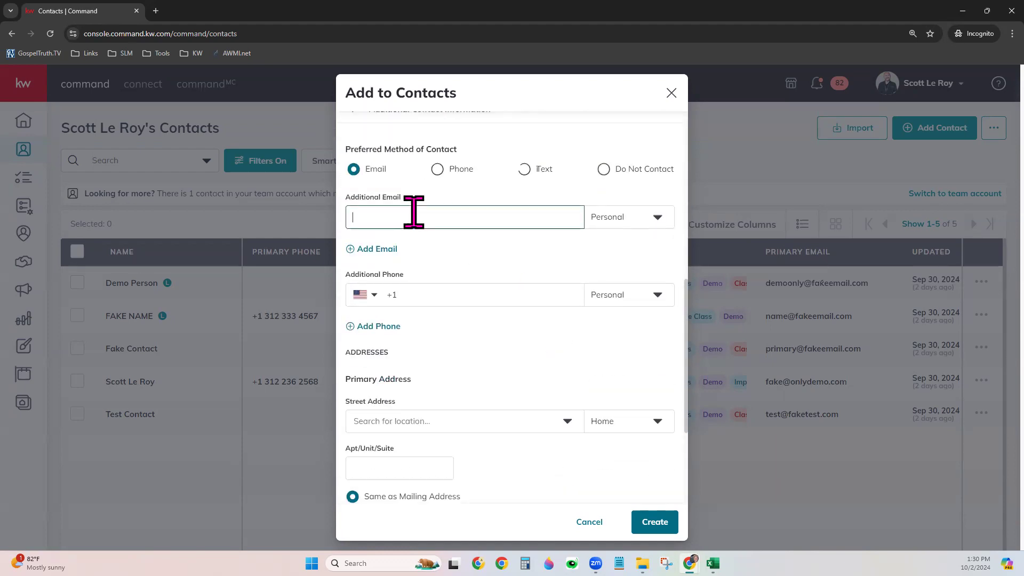
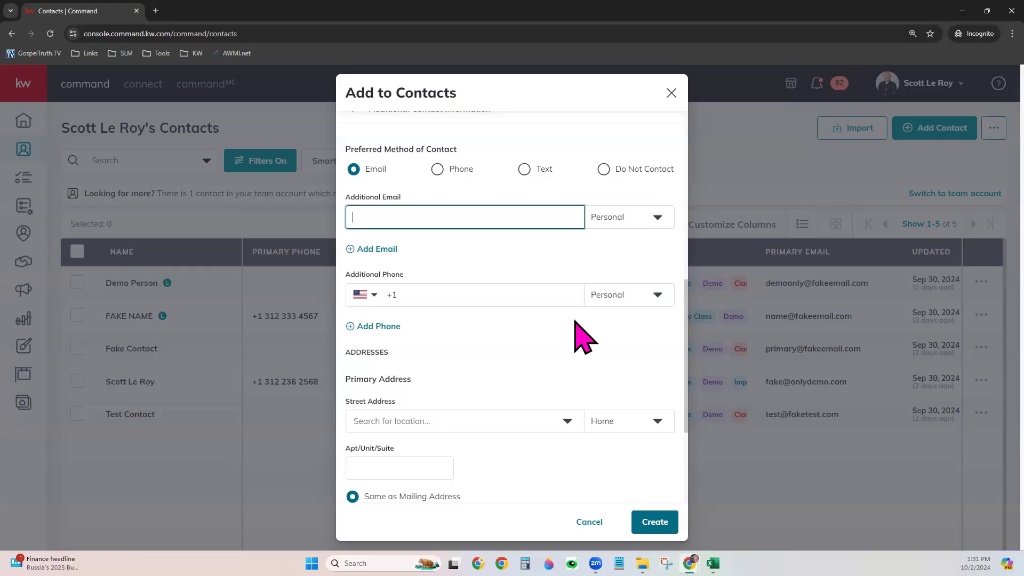
# Enter 123 Main St as the primary address, picking the Edison suggestion, and mark it Rental
pyautogui.scroll(-3, 549, 352)
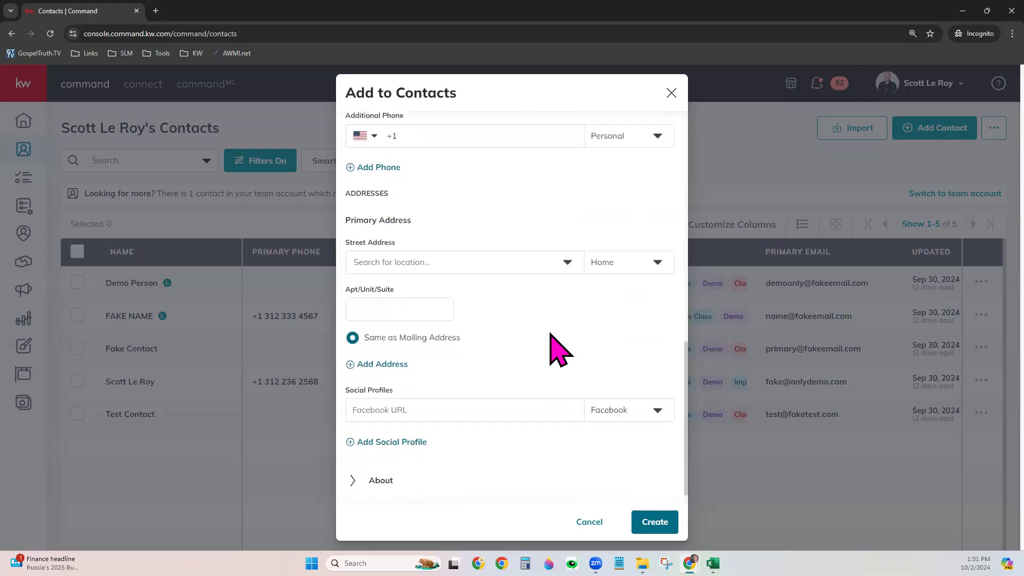
pyautogui.click(475, 243)
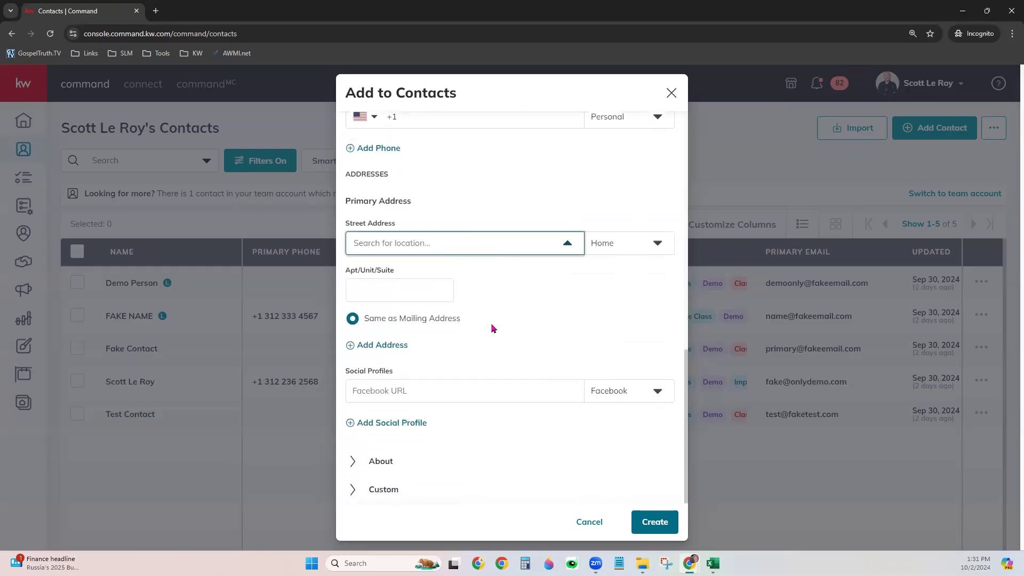
pyautogui.write('123 ')
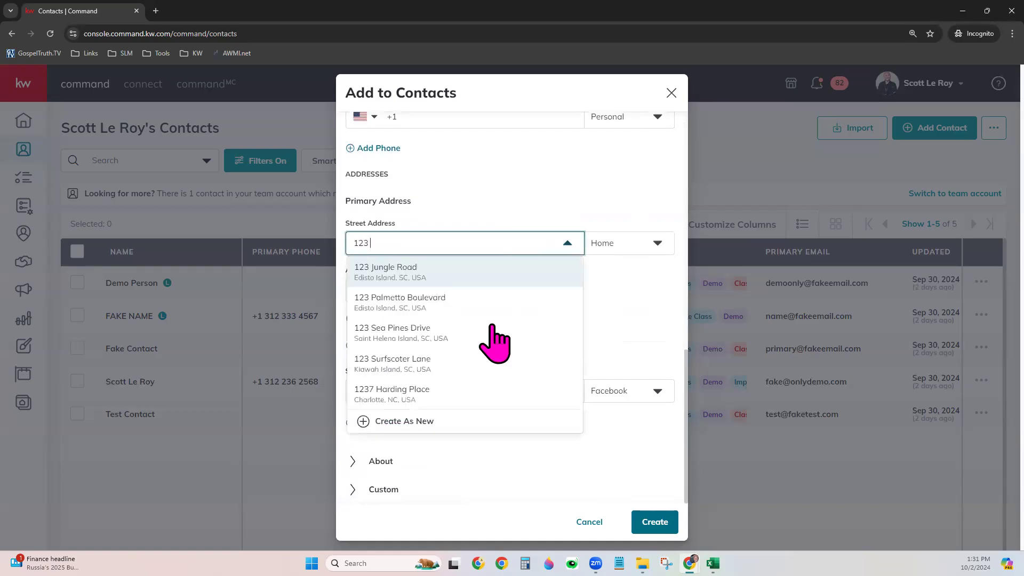
pyautogui.write('Main St')
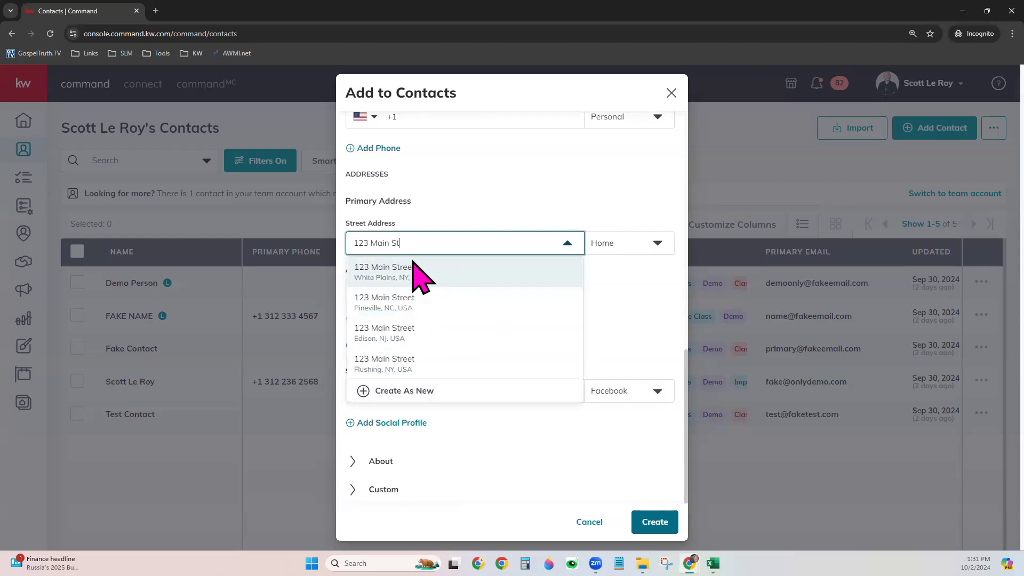
pyautogui.click(393, 335)
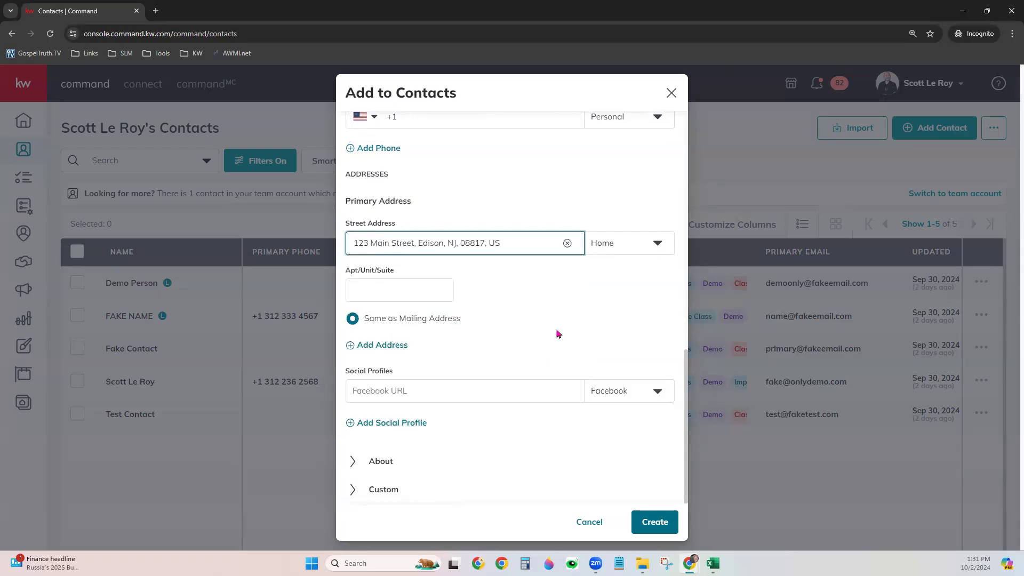
pyautogui.click(629, 241)
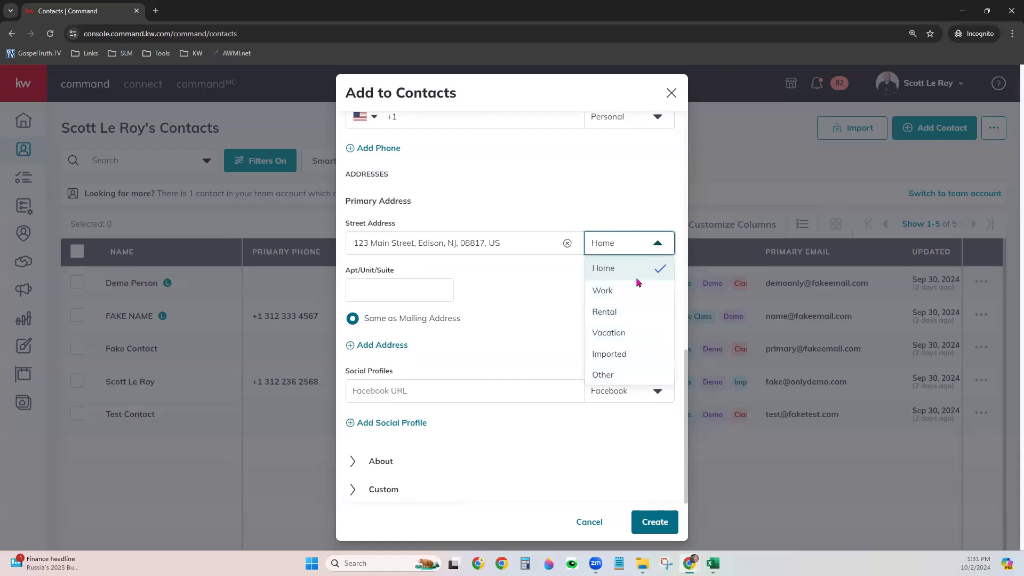
pyautogui.click(634, 316)
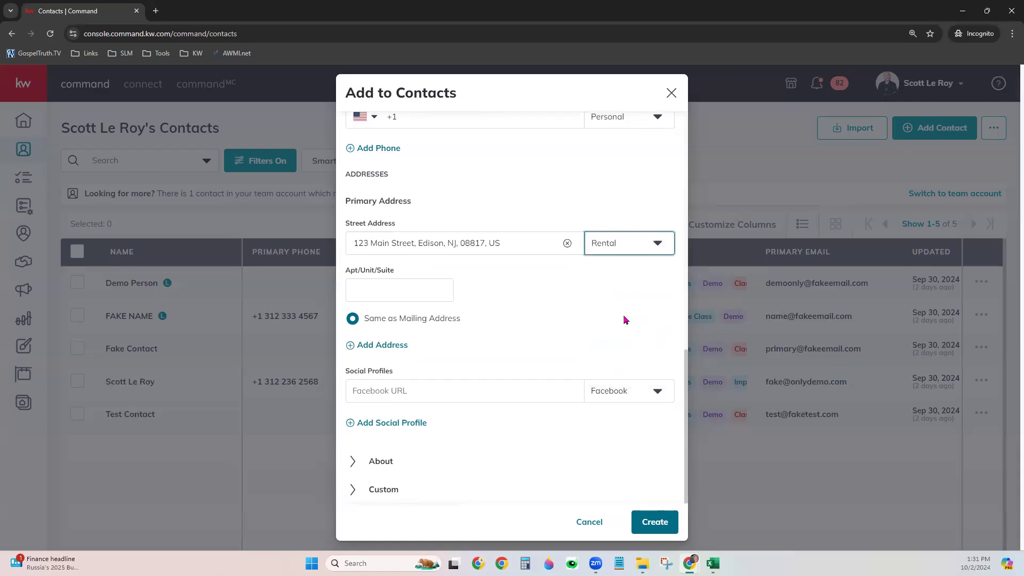
pyautogui.click(595, 316)
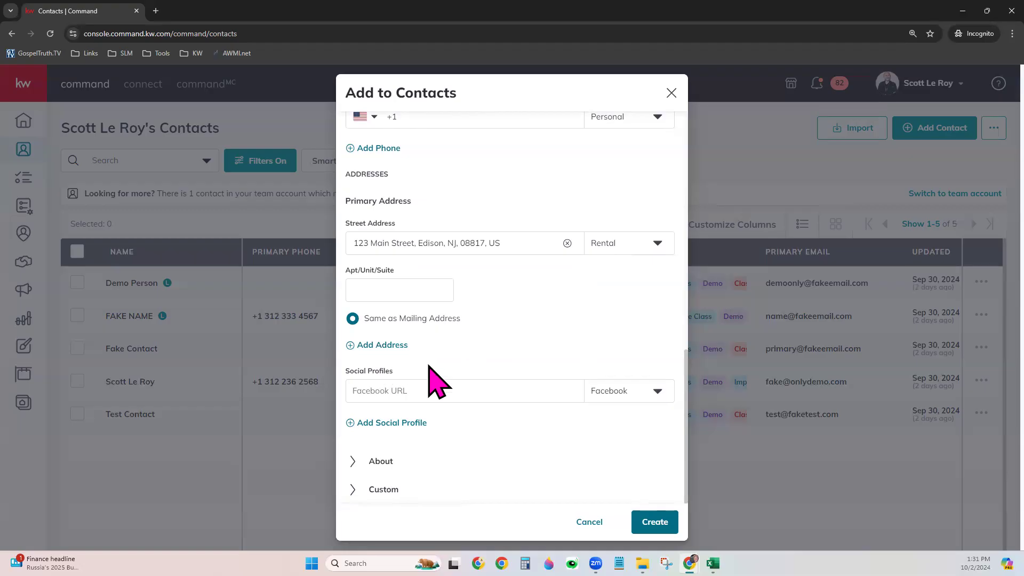
# Add and then remove an extra social profile entry, and expand the About section
pyautogui.click(459, 387)
pyautogui.click(459, 387)
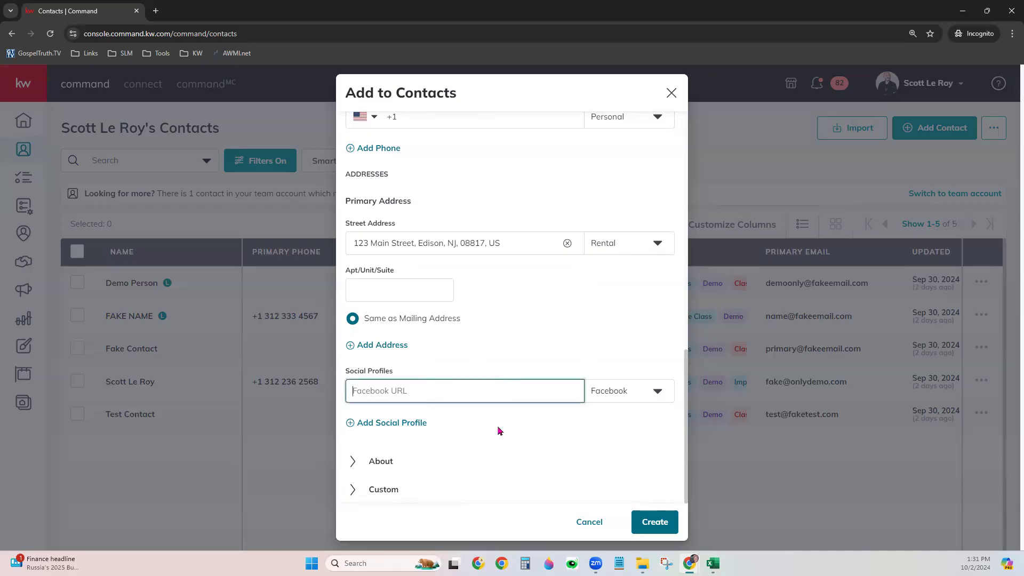
pyautogui.click(399, 422)
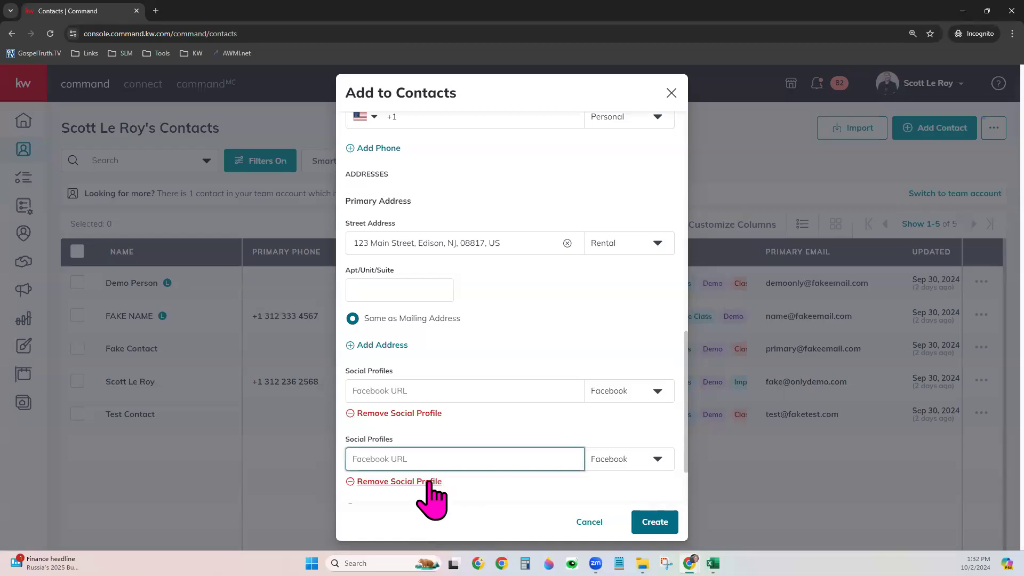
pyautogui.click(422, 481)
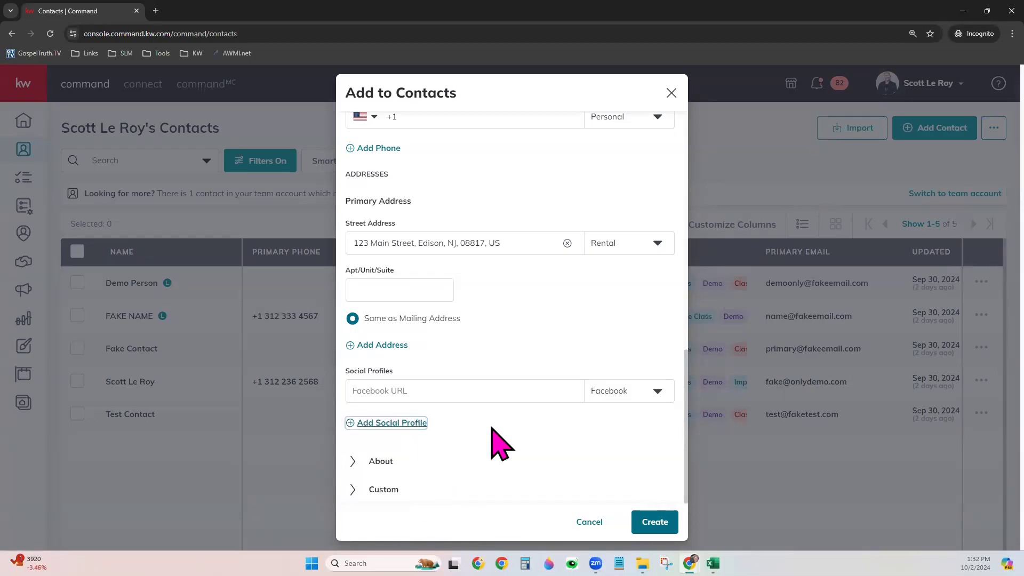
pyautogui.click(381, 461)
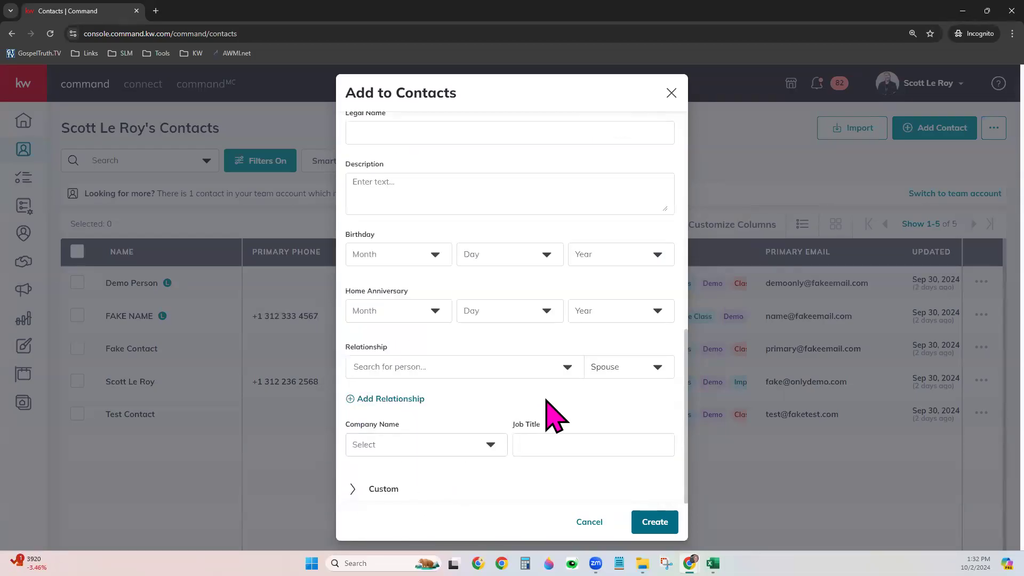
# Choose a related person and set the relationship type to Son
pyautogui.scroll(1, 578, 360)
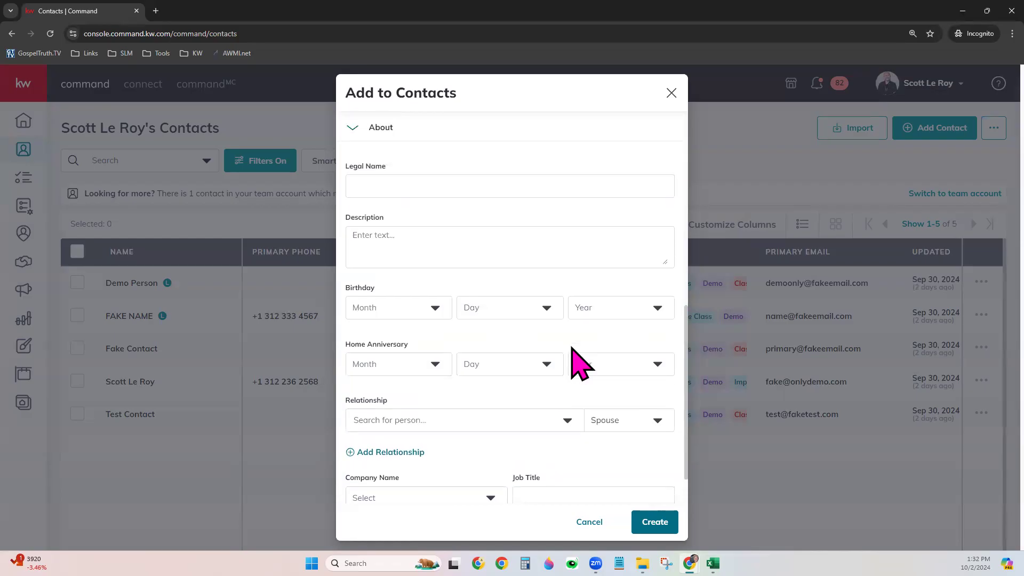
pyautogui.click(433, 185)
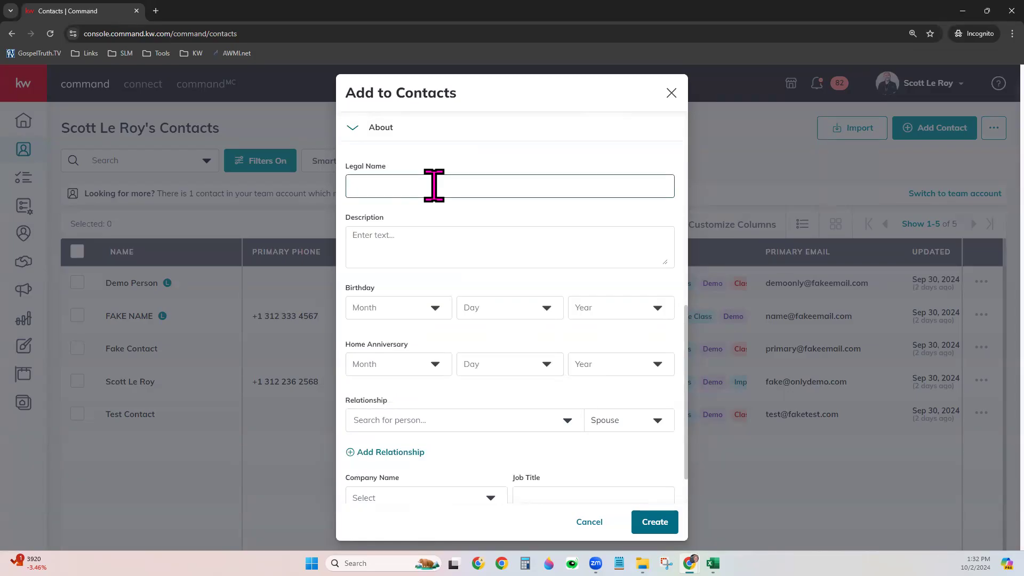
pyautogui.click(409, 255)
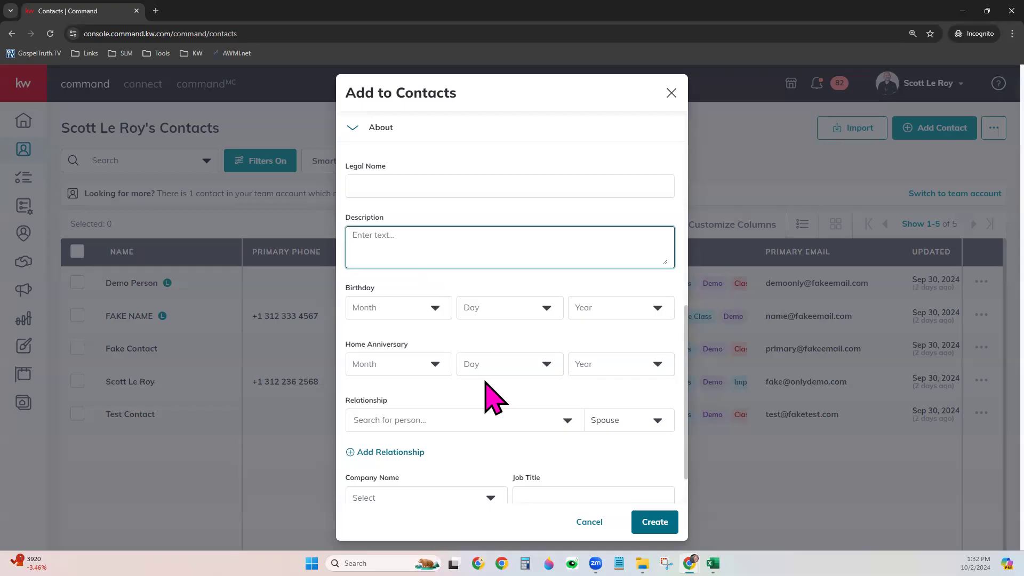
pyautogui.scroll(-1, 486, 392)
pyautogui.click(475, 367)
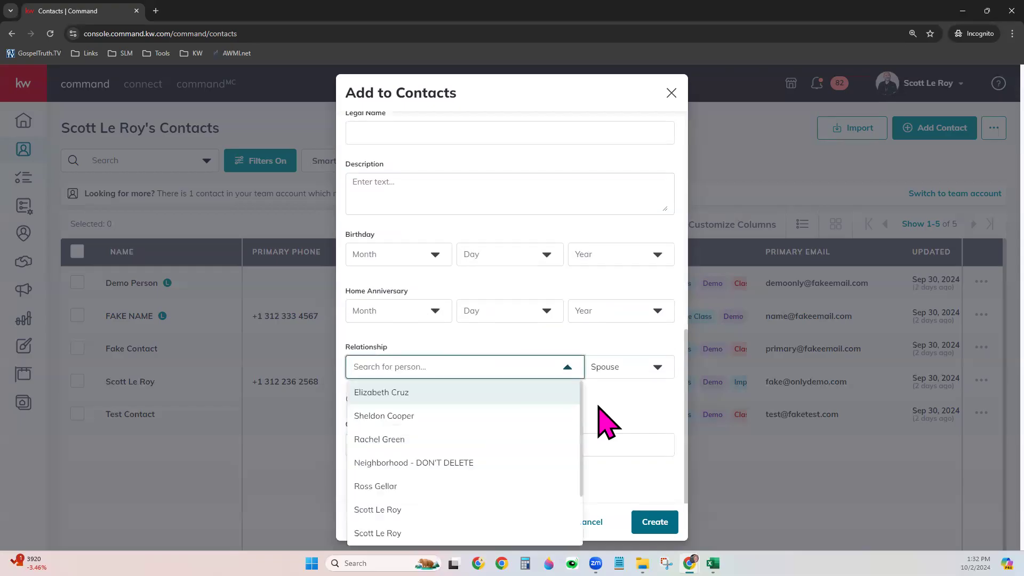
pyautogui.click(452, 415)
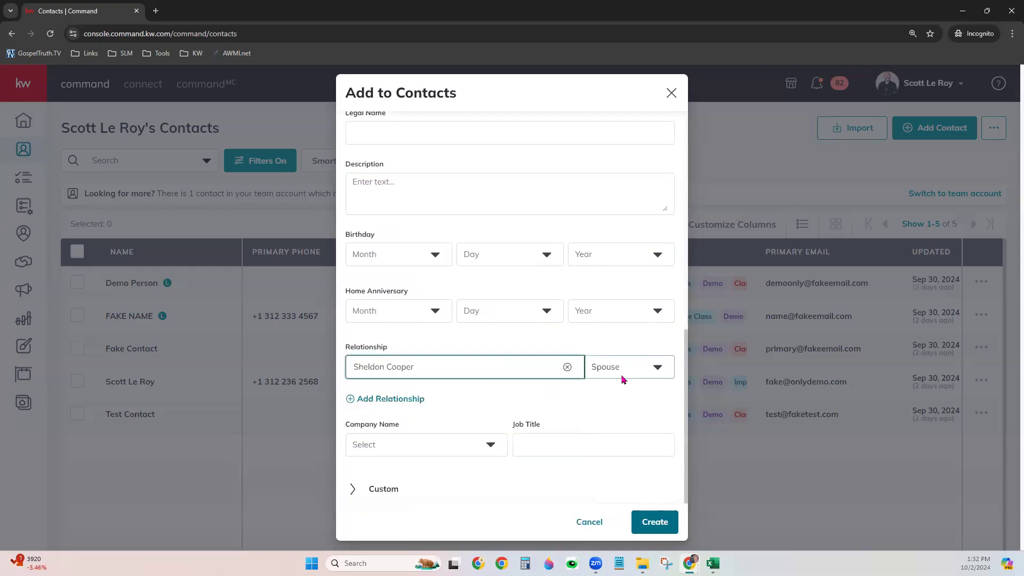
pyautogui.click(621, 374)
pyautogui.click(618, 458)
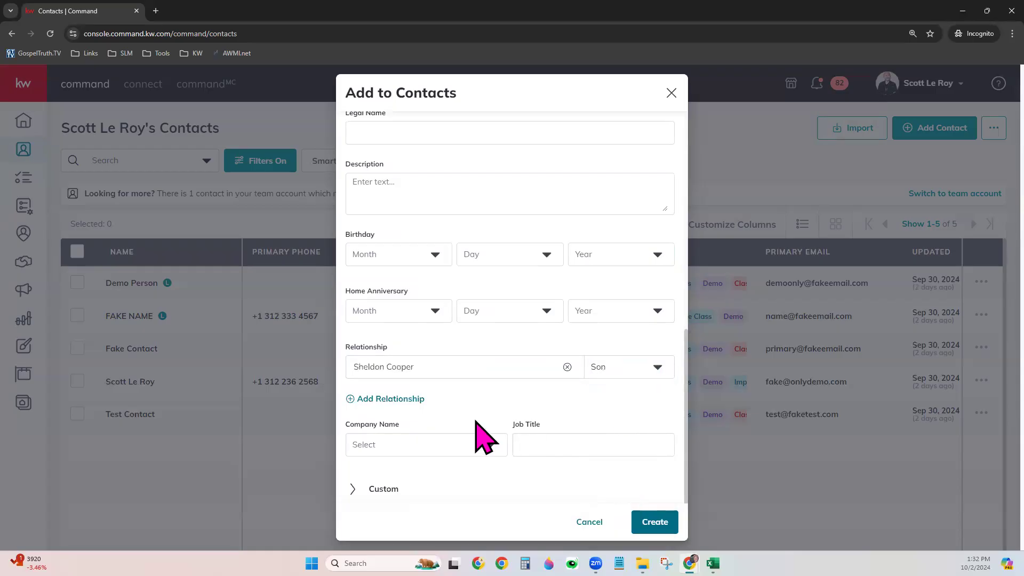
# Search for the agent's marketing company and set it as the contact's company
pyautogui.click(396, 445)
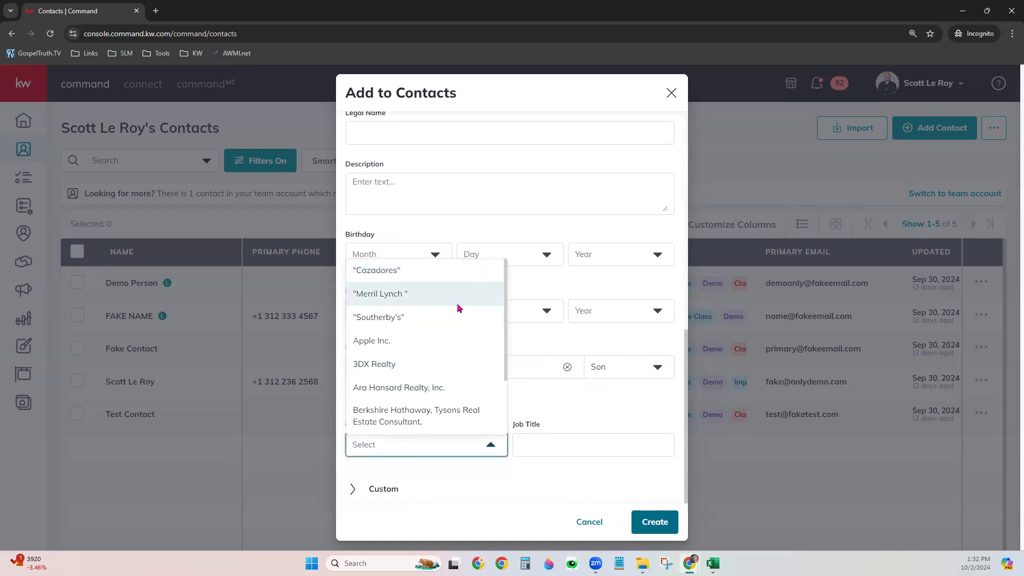
pyautogui.scroll(-2, 446, 373)
pyautogui.scroll(-10, 441, 421)
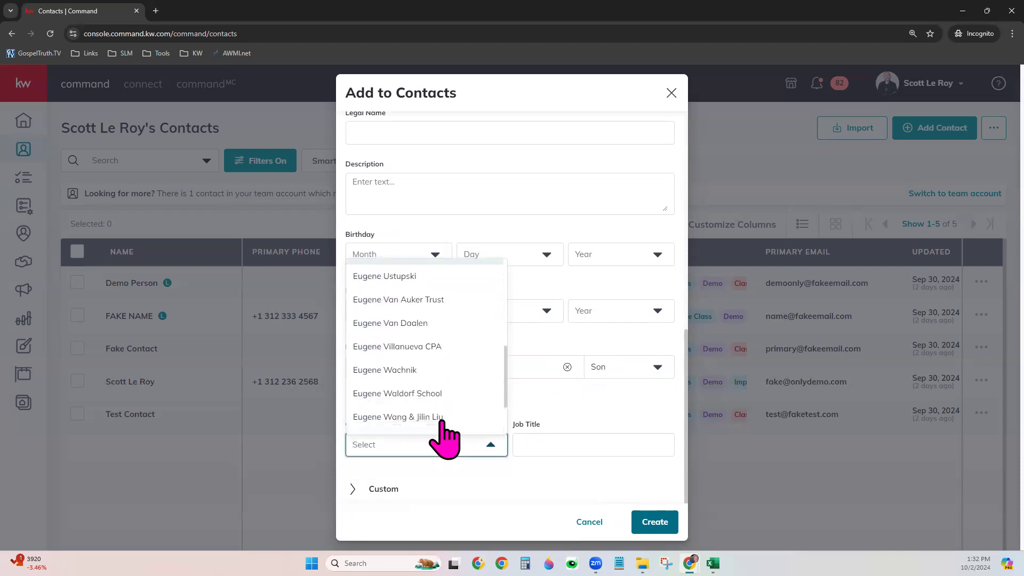
pyautogui.scroll(-5, 437, 424)
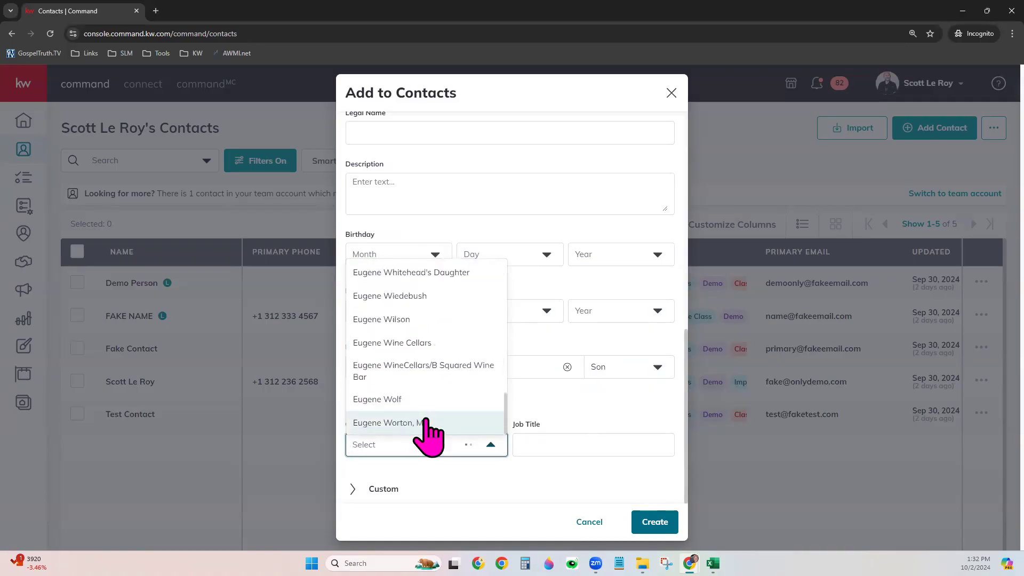
pyautogui.click(407, 451)
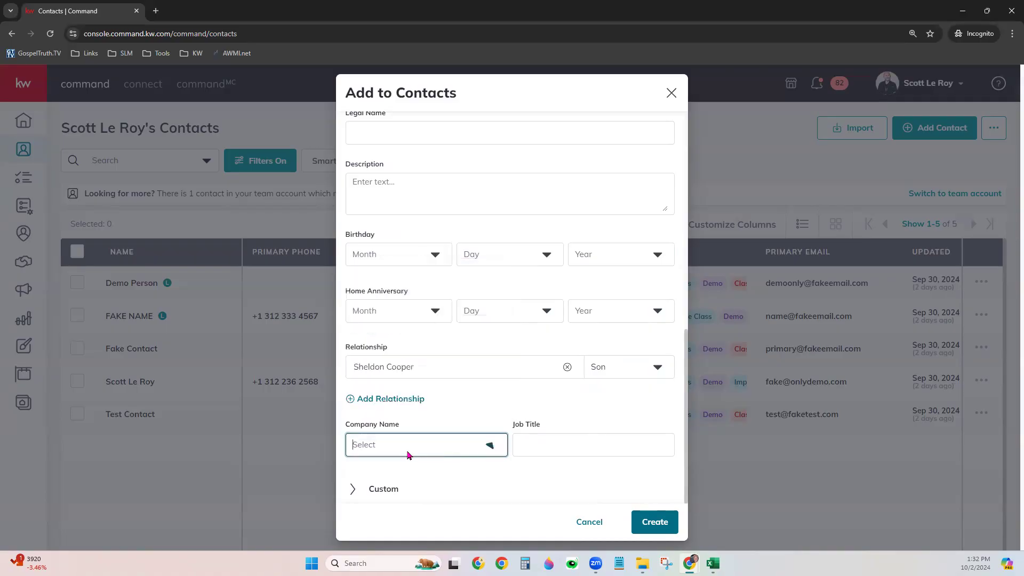
pyautogui.write('Scott Le Roy Marketing')
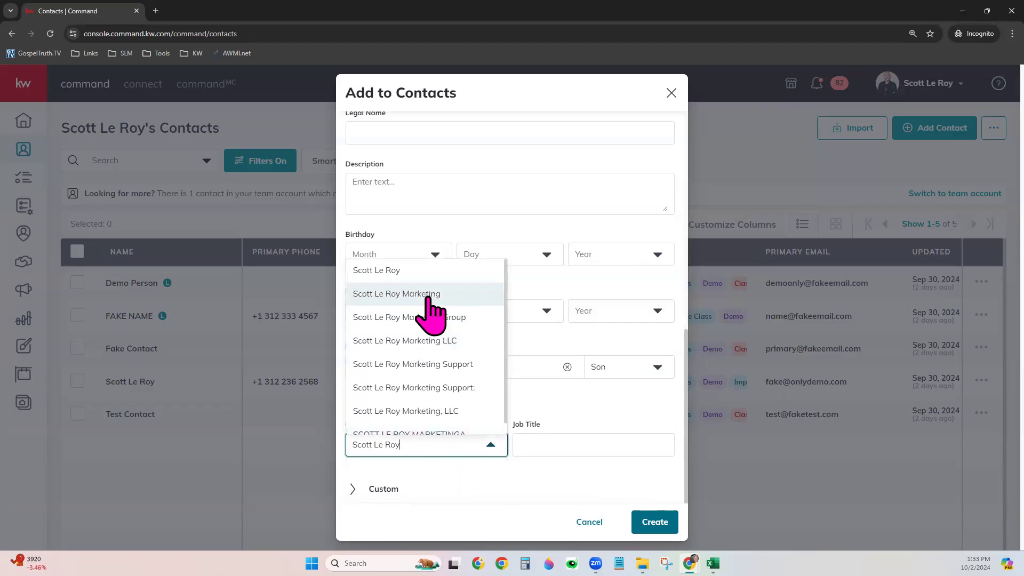
pyautogui.click(428, 298)
# Enter Tech as the contact's job title
pyautogui.click(554, 445)
pyautogui.write('Tech')
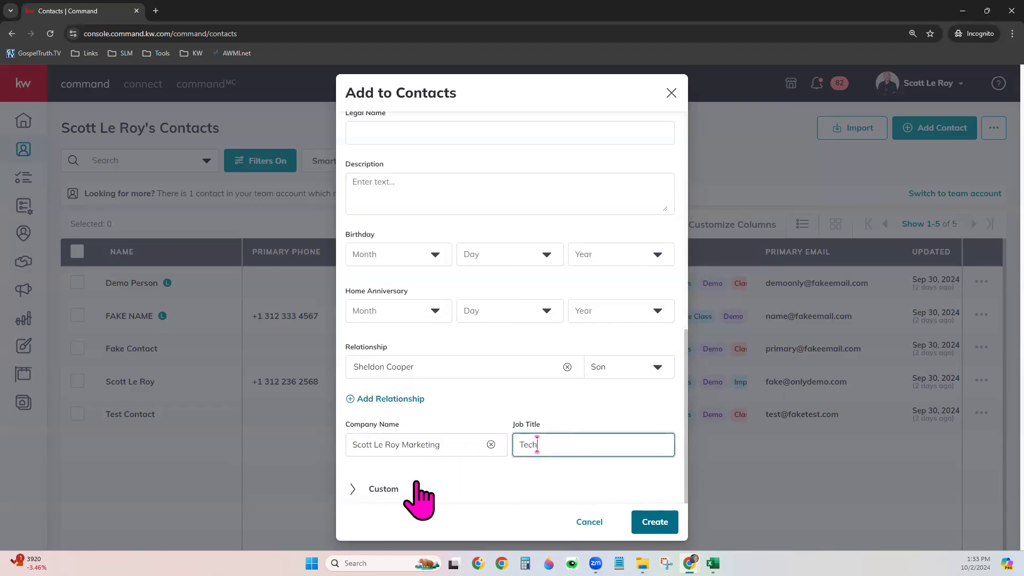
pyautogui.click(391, 483)
pyautogui.click(391, 485)
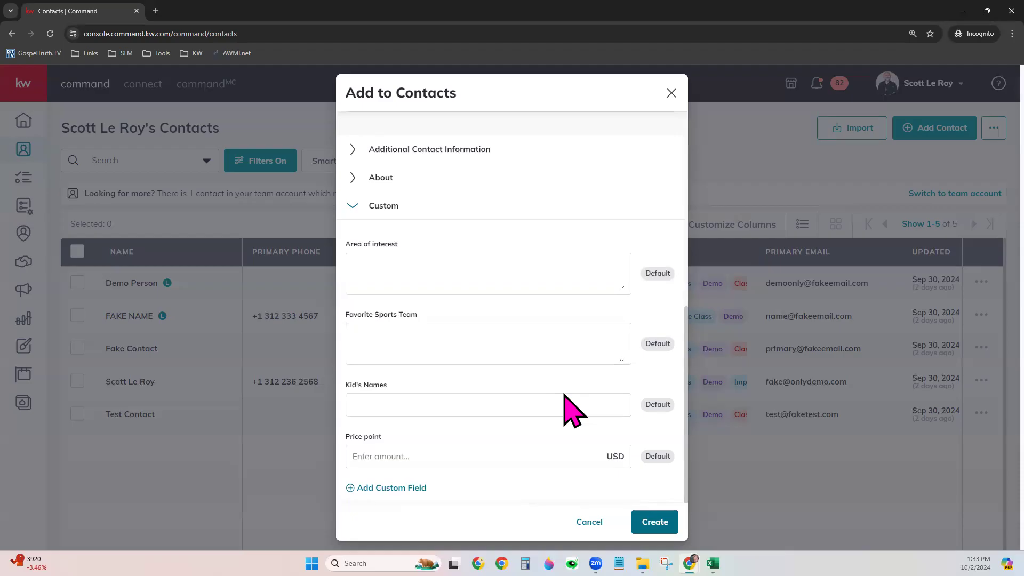
# Add the Pie Giveaway custom field to the contact
pyautogui.click(420, 488)
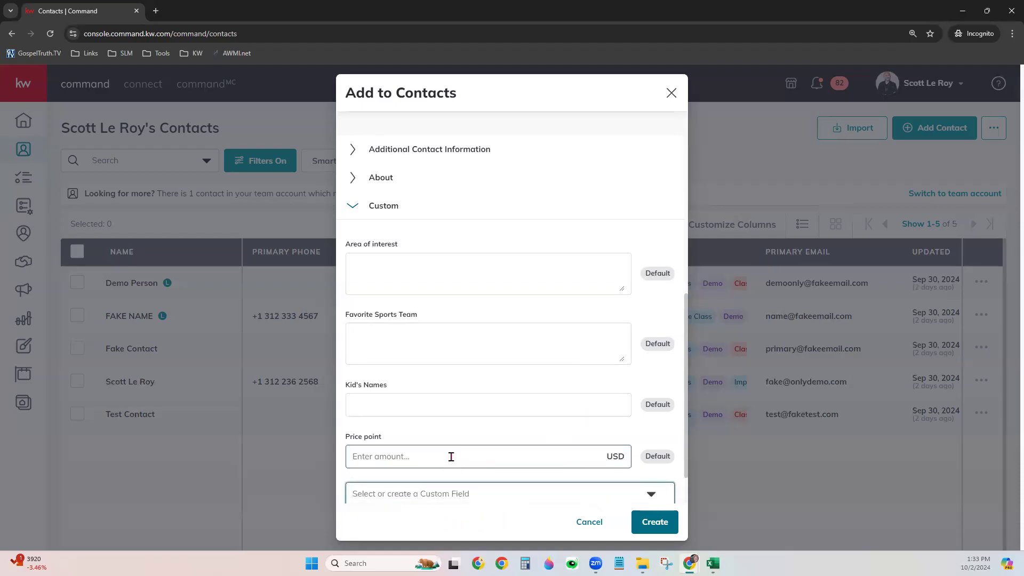
pyautogui.scroll(-1, 452, 451)
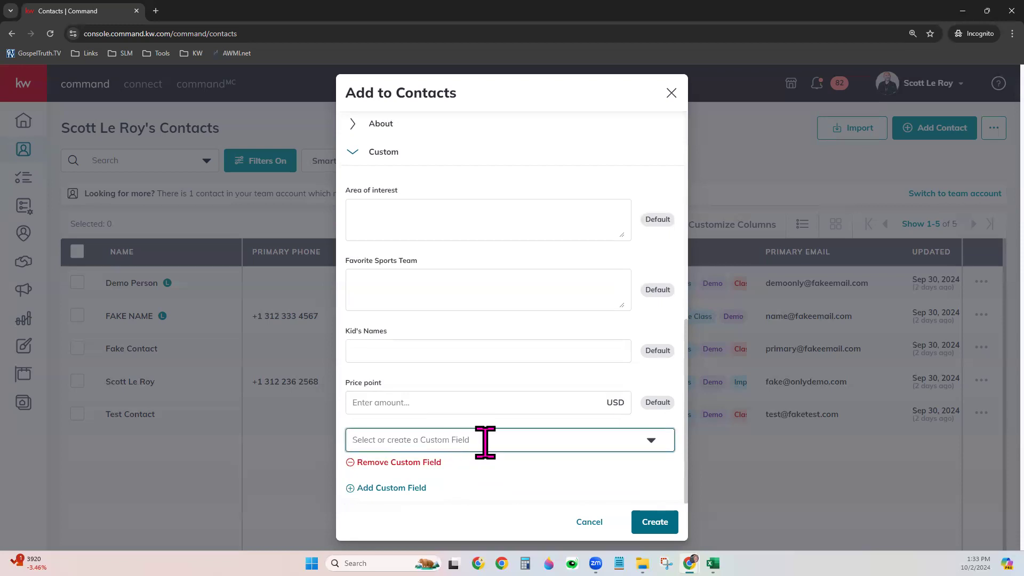
pyautogui.click(649, 441)
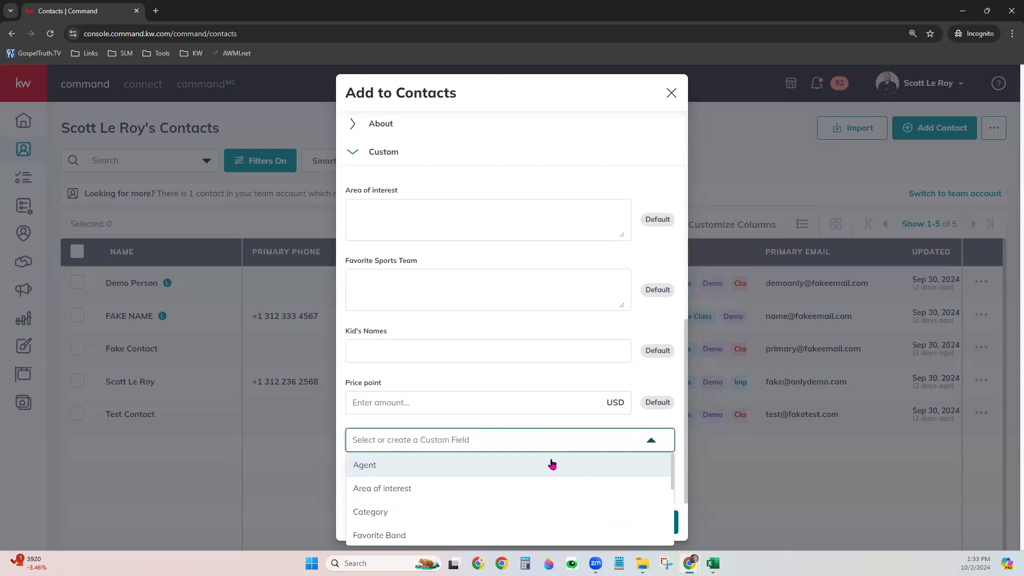
pyautogui.scroll(-3, 510, 487)
pyautogui.scroll(-1, 510, 488)
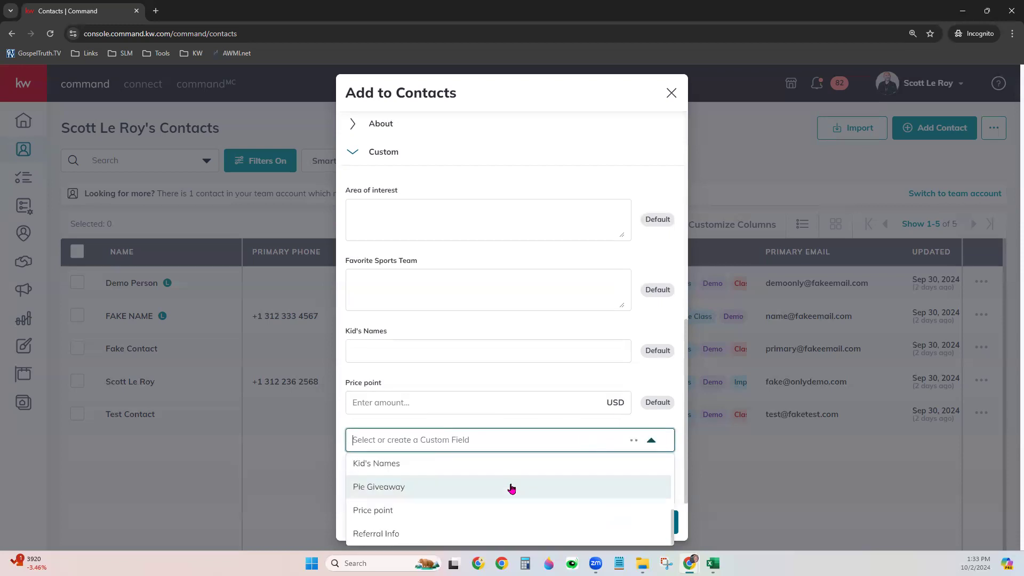
pyautogui.click(476, 486)
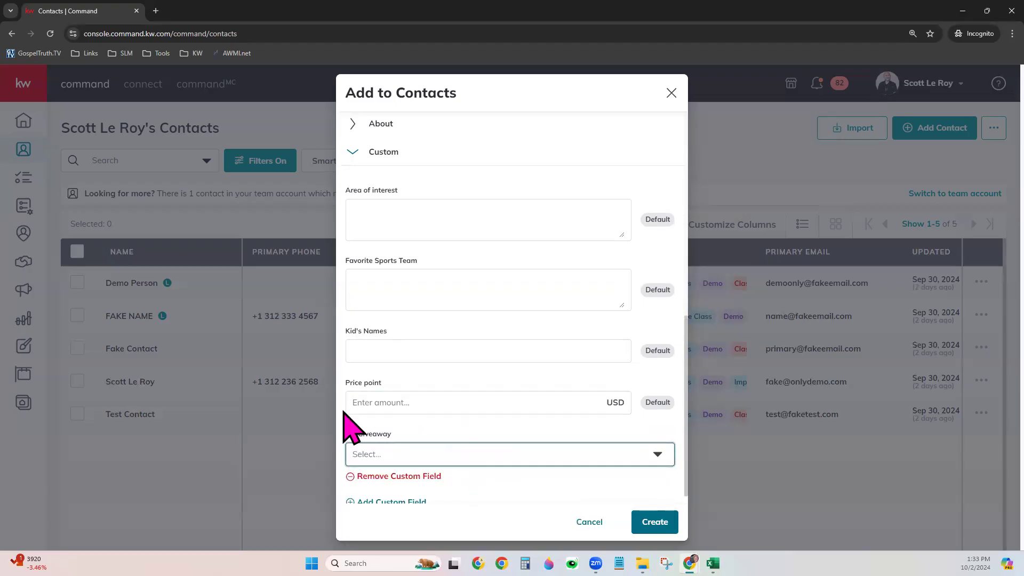
pyautogui.click(492, 478)
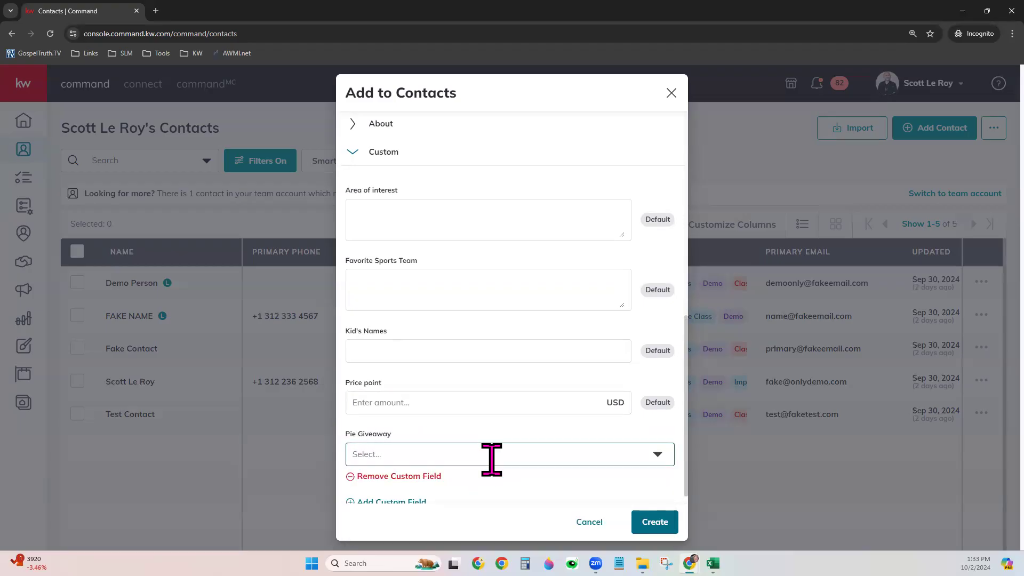
pyautogui.scroll(-1, 491, 457)
pyautogui.click(427, 440)
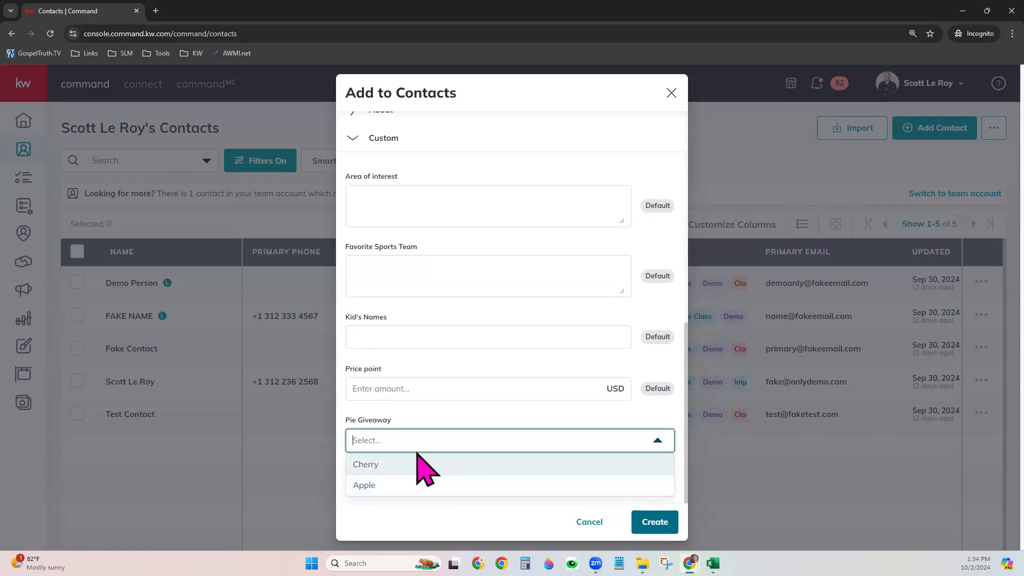
# Fill Favorite Sports Team with 'dddd dddd', set Pie Giveaway to Cherry, and create the contact
pyautogui.click(427, 264)
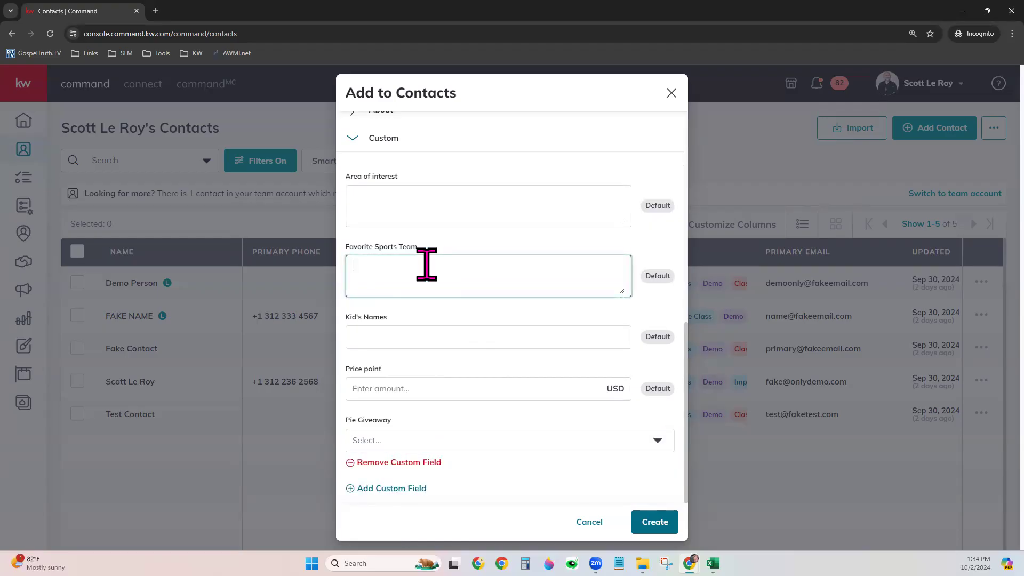
pyautogui.write('dddd dddd')
pyautogui.click(465, 423)
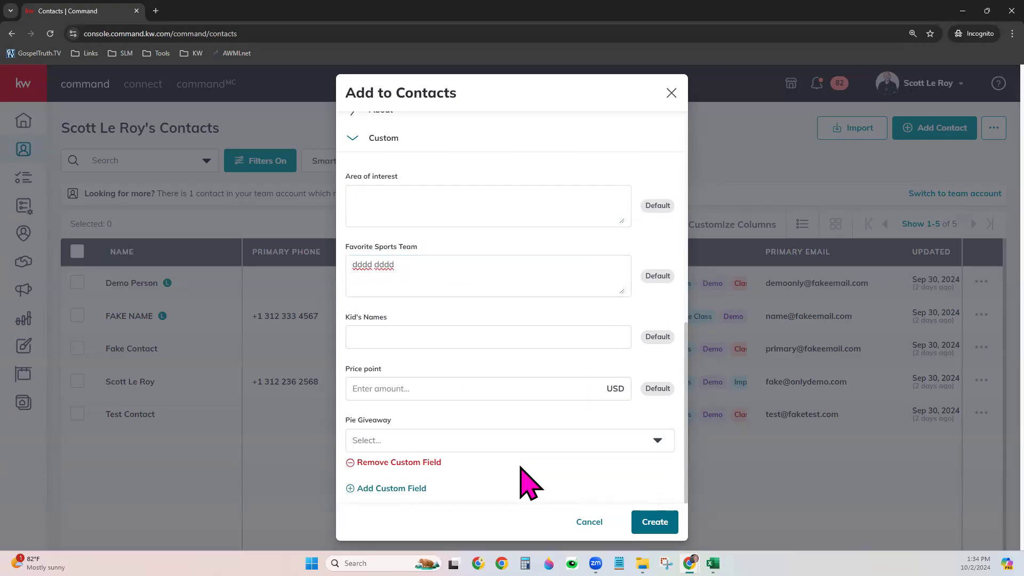
pyautogui.click(507, 436)
pyautogui.click(434, 461)
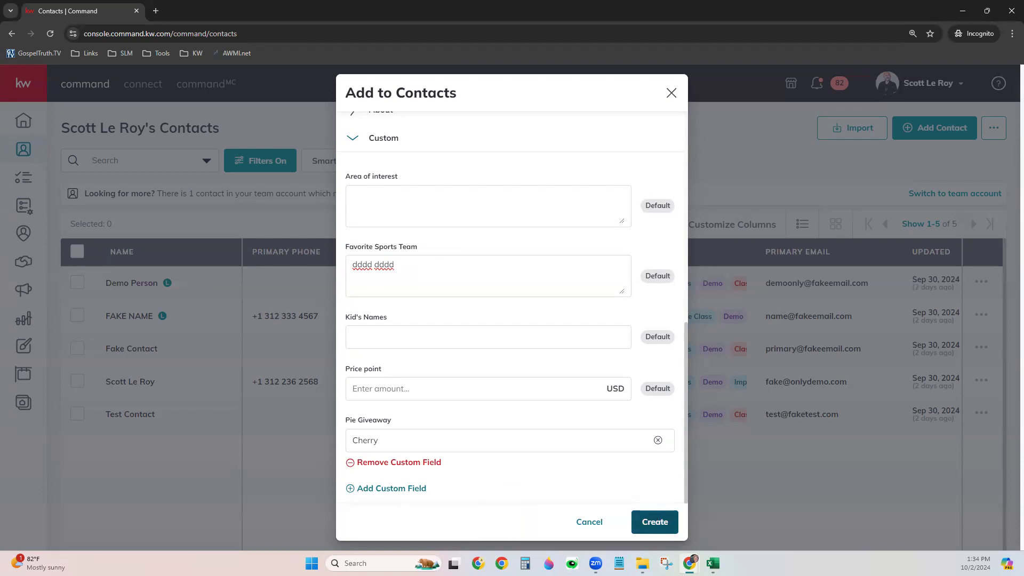
pyautogui.click(654, 521)
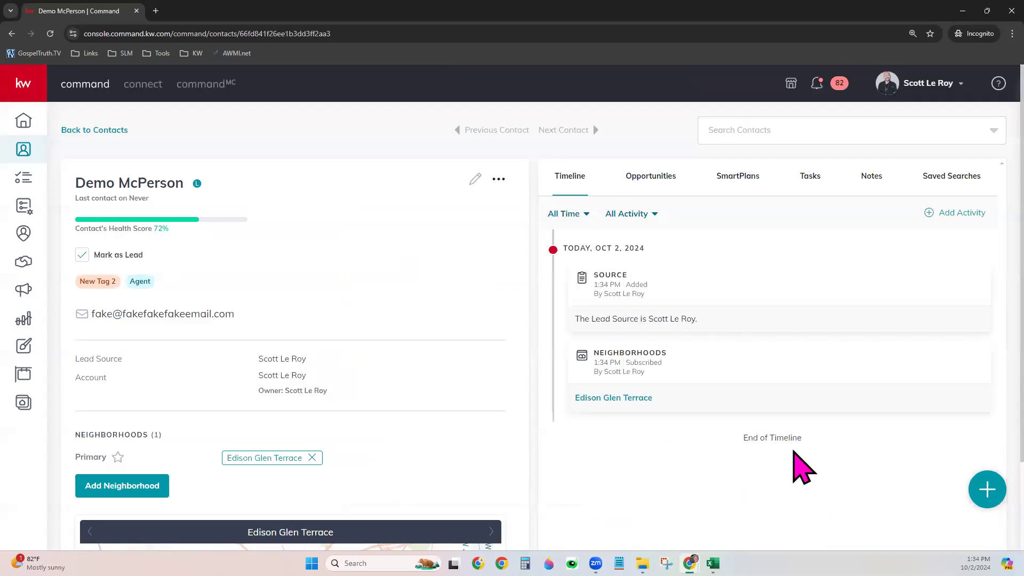
pyautogui.scroll(-1, 538, 358)
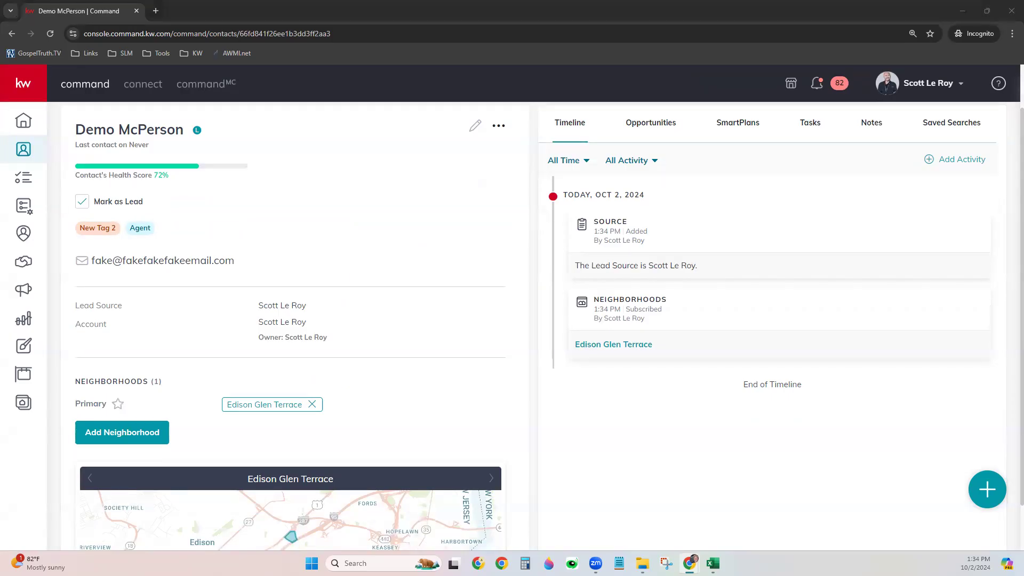
pyautogui.scroll(1, 211, 211)
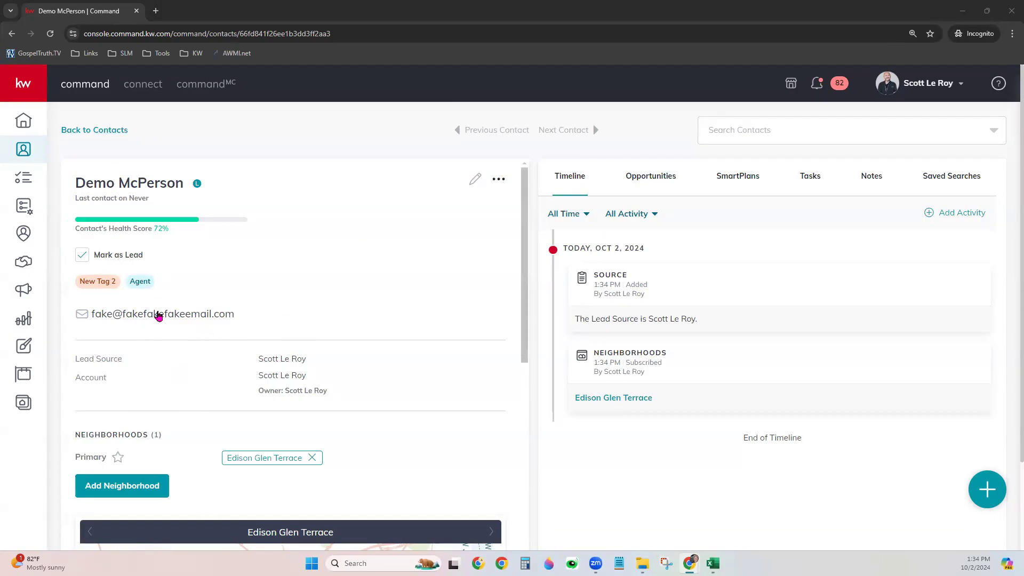
pyautogui.scroll(-7, 207, 384)
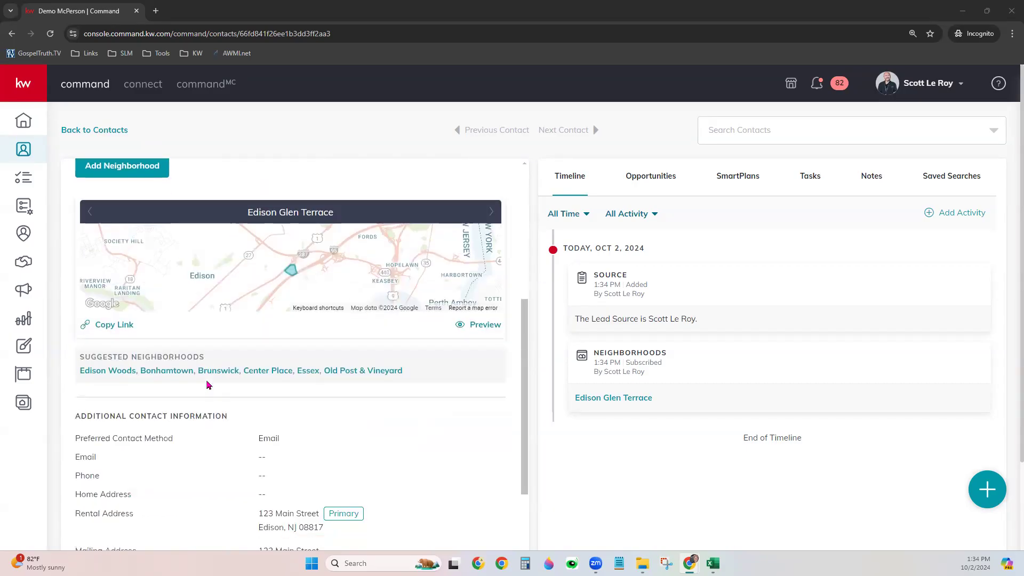
pyautogui.scroll(-2, 207, 384)
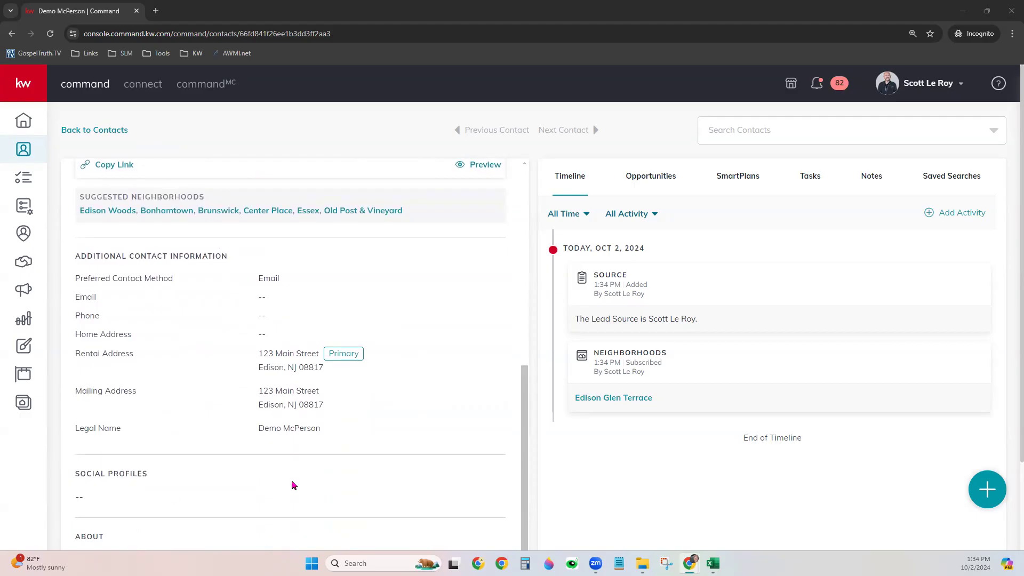
pyautogui.scroll(-3, 342, 460)
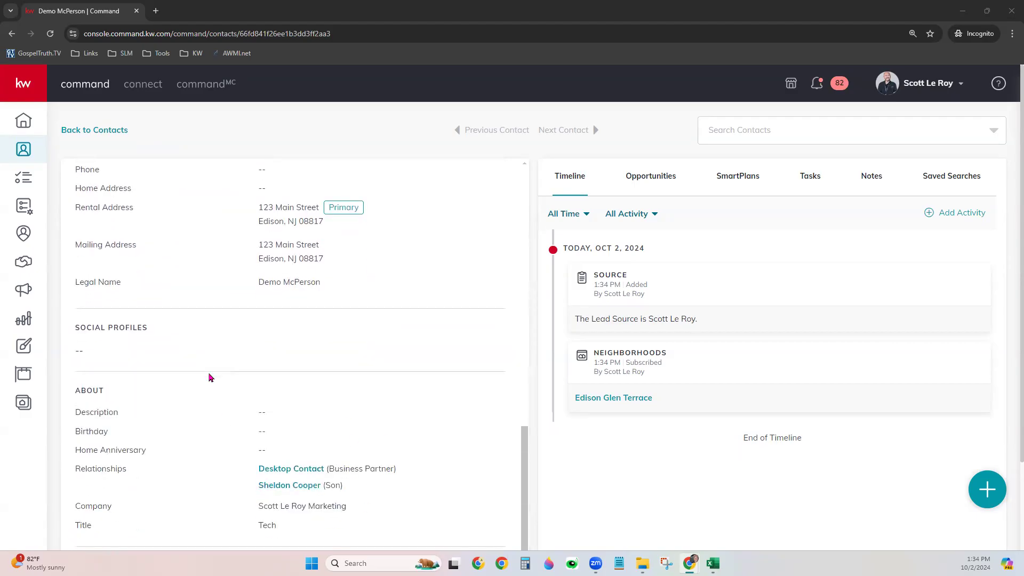
pyautogui.scroll(9, 331, 426)
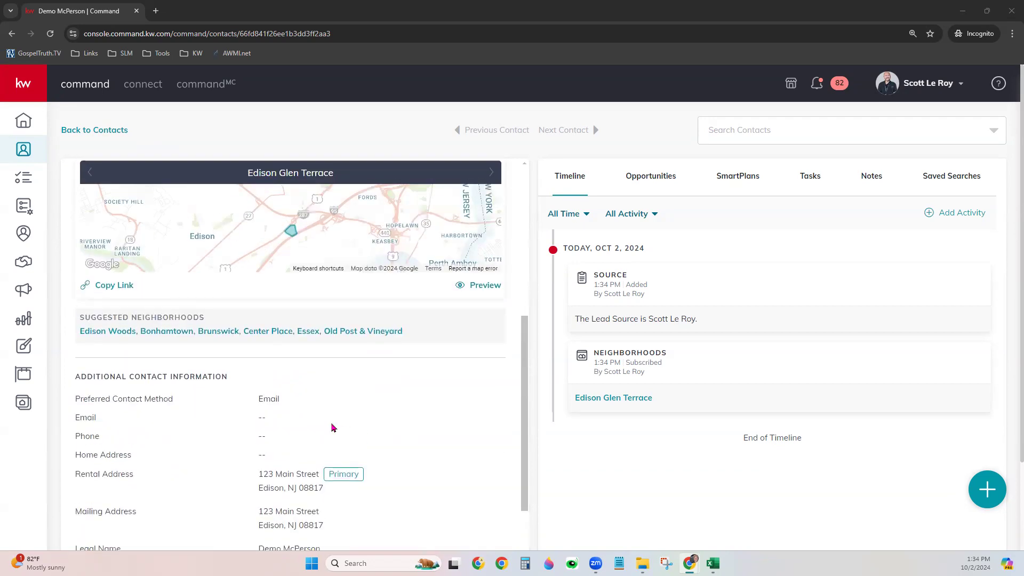
pyautogui.scroll(3, 331, 426)
pyautogui.scroll(-2, 331, 426)
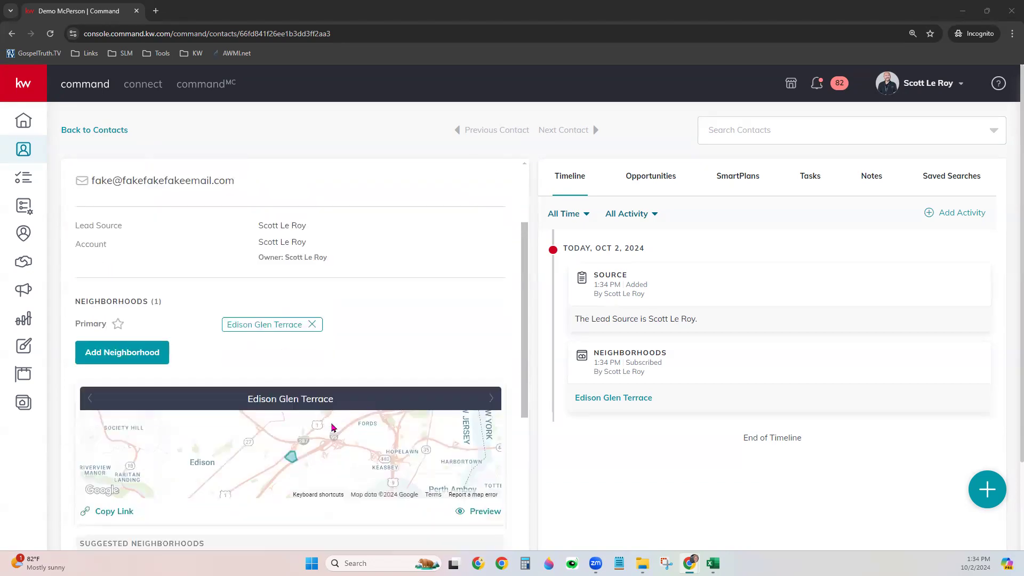
pyautogui.scroll(-1, 331, 426)
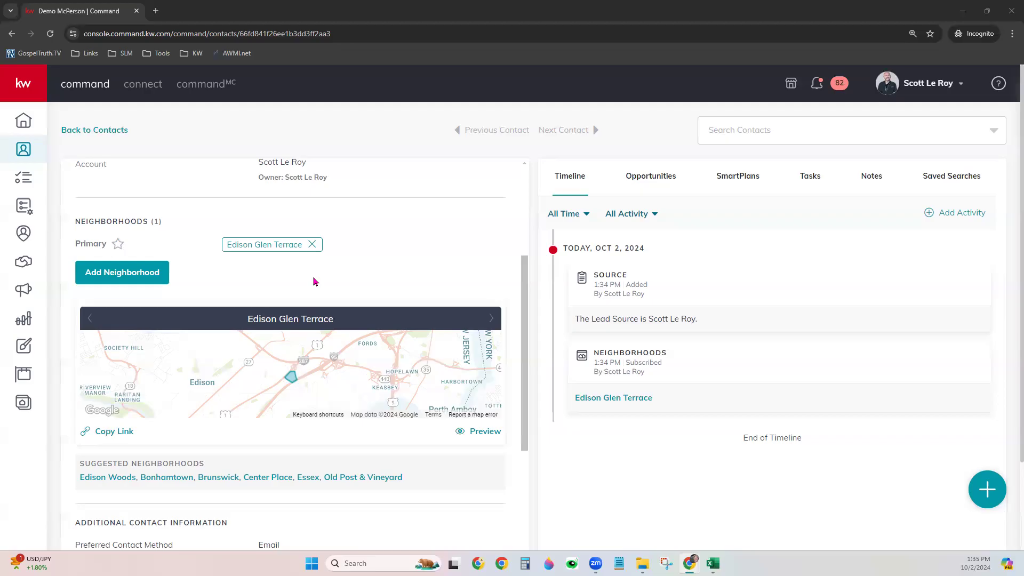
pyautogui.click(102, 433)
pyautogui.click(126, 431)
pyautogui.click(469, 431)
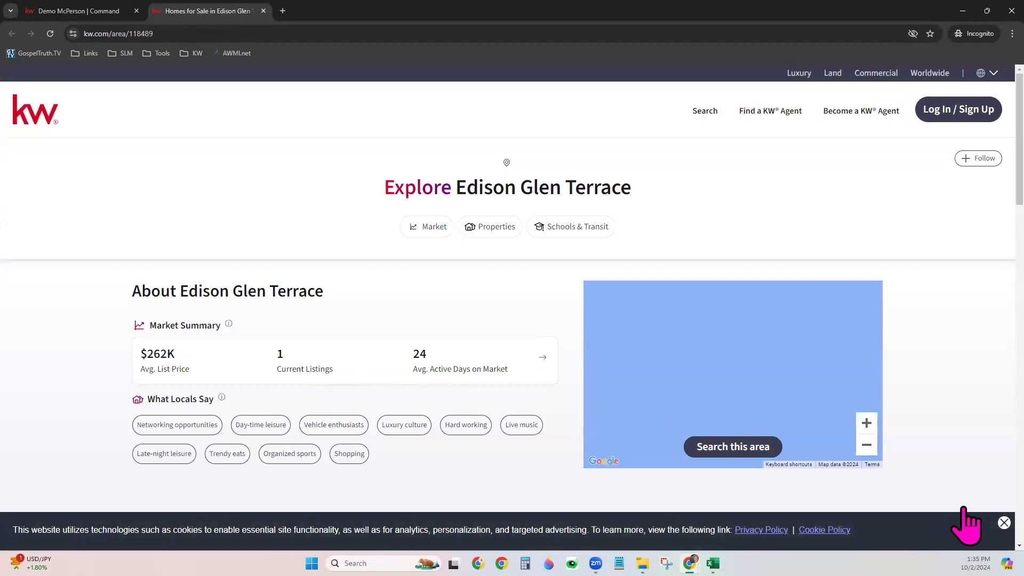
pyautogui.click(1004, 524)
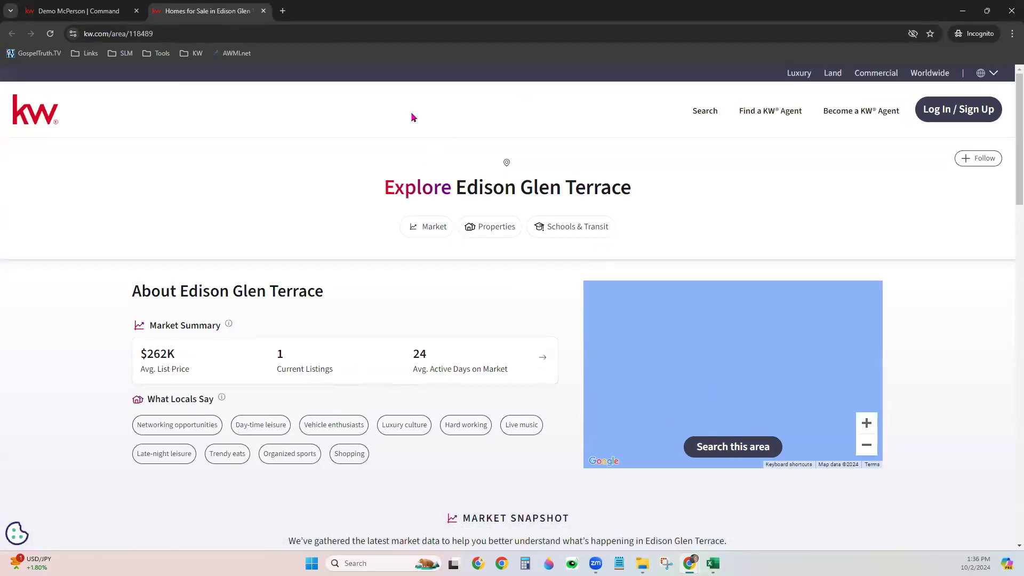
pyautogui.scroll(-1, 480, 301)
pyautogui.scroll(-3, 480, 301)
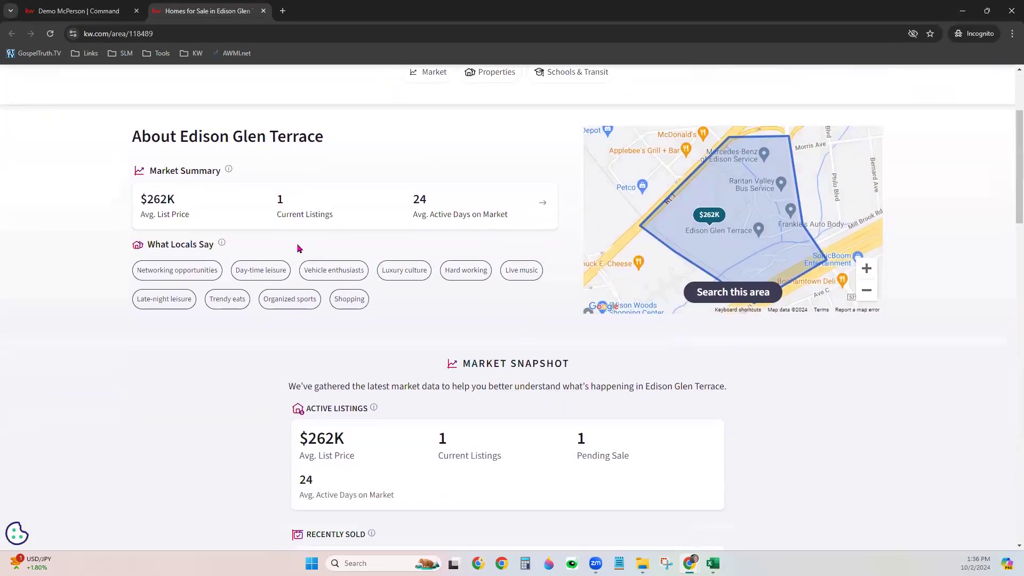
pyautogui.scroll(-4, 643, 392)
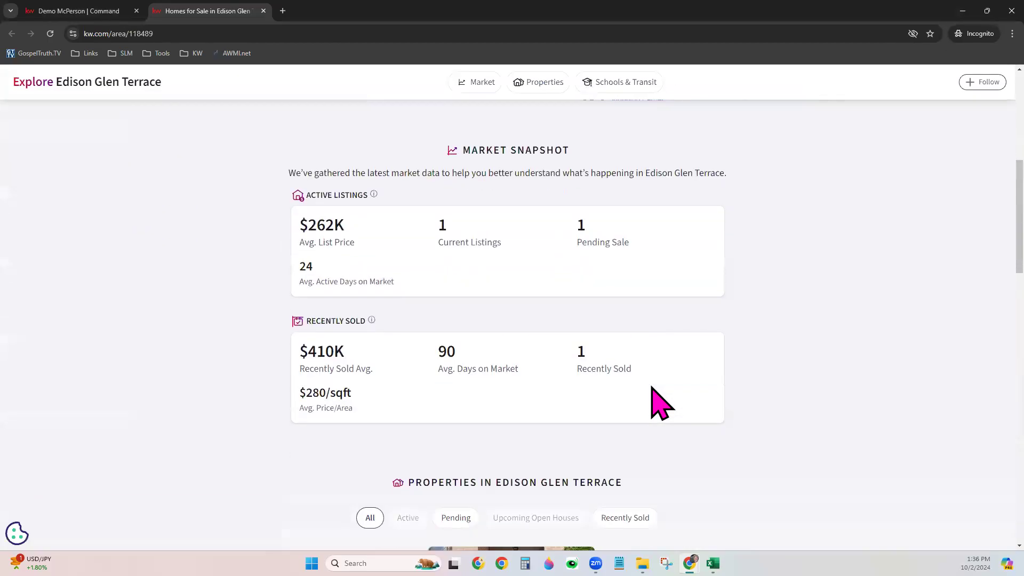
pyautogui.scroll(-7, 762, 399)
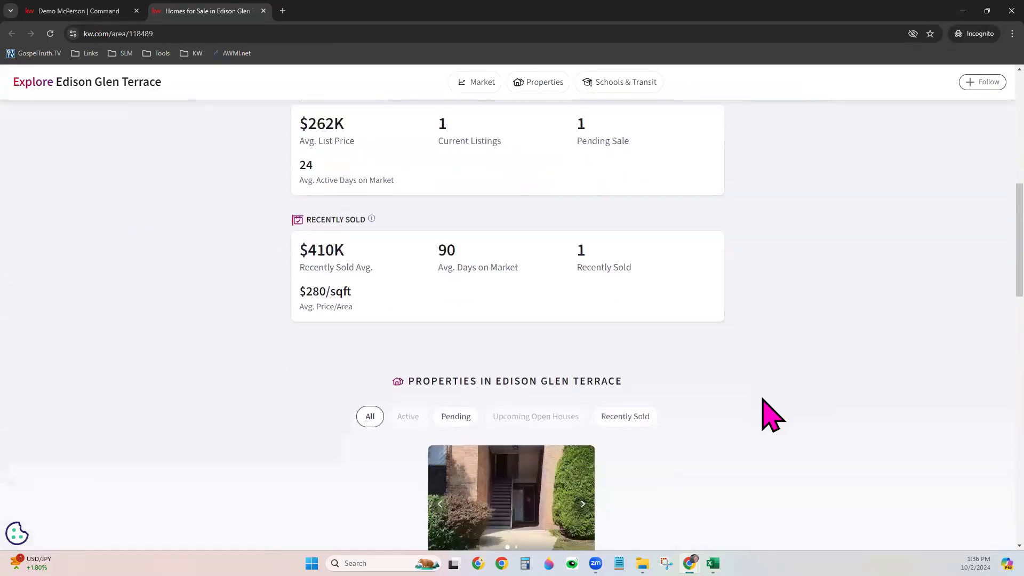
pyautogui.scroll(1, 767, 413)
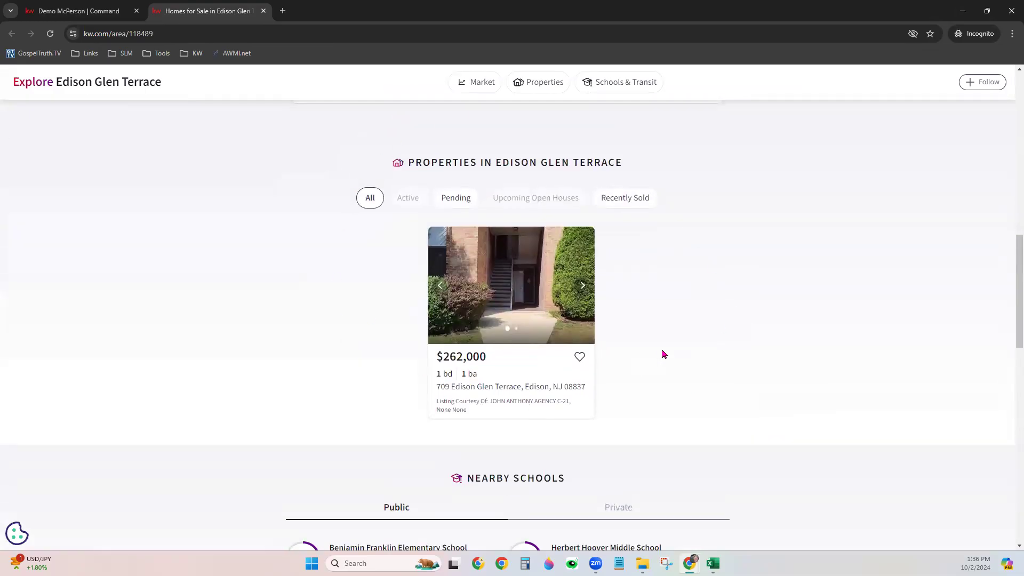
pyautogui.scroll(-6, 663, 353)
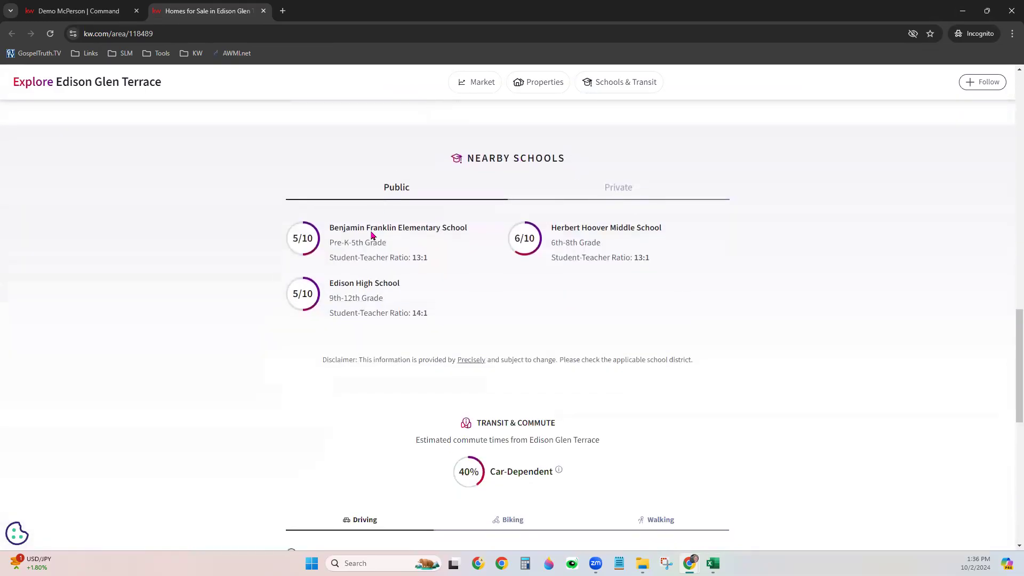
pyautogui.scroll(-3, 338, 374)
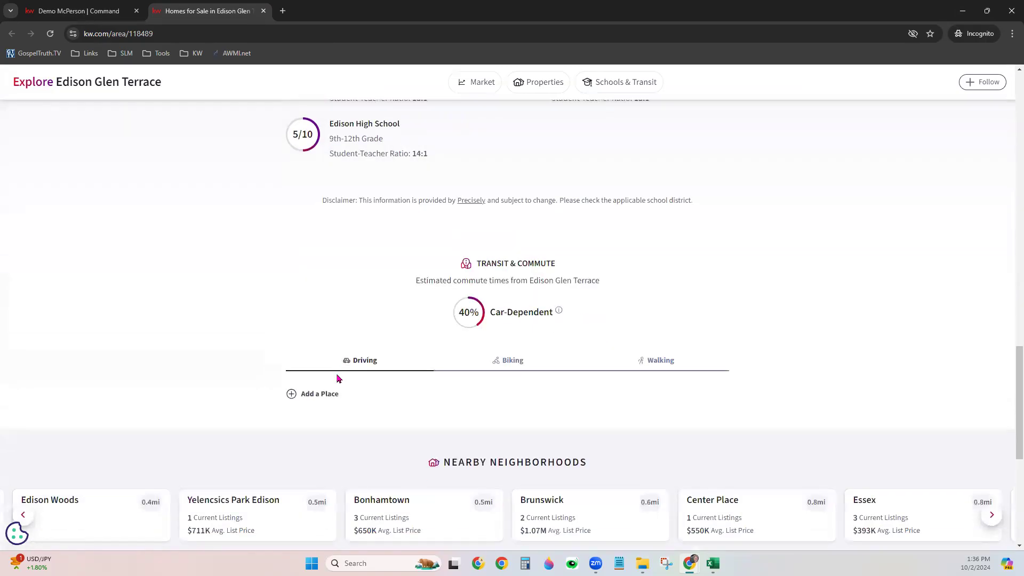
pyautogui.scroll(-3, 337, 379)
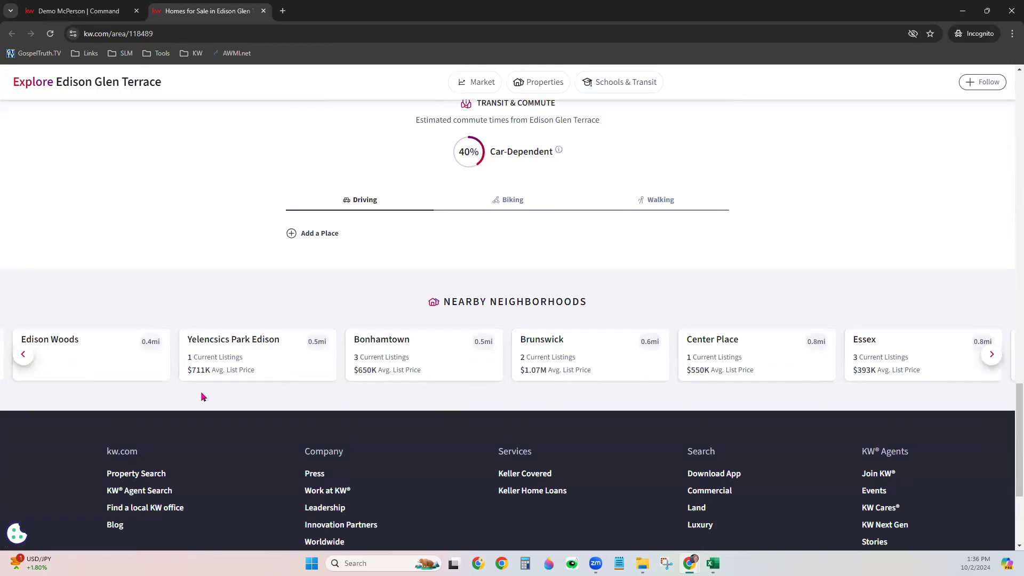
pyautogui.scroll(15, 203, 396)
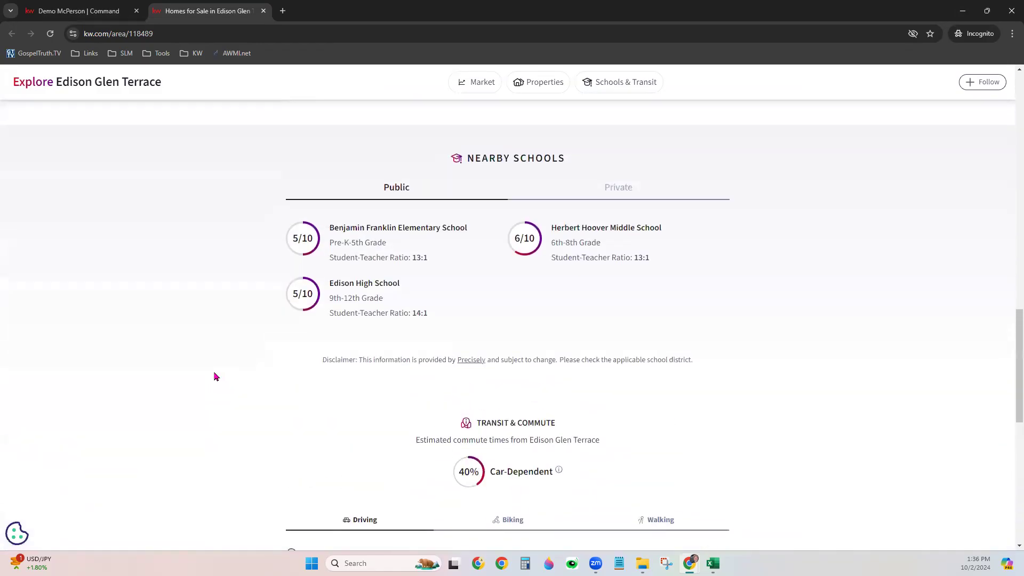
pyautogui.scroll(9, 219, 373)
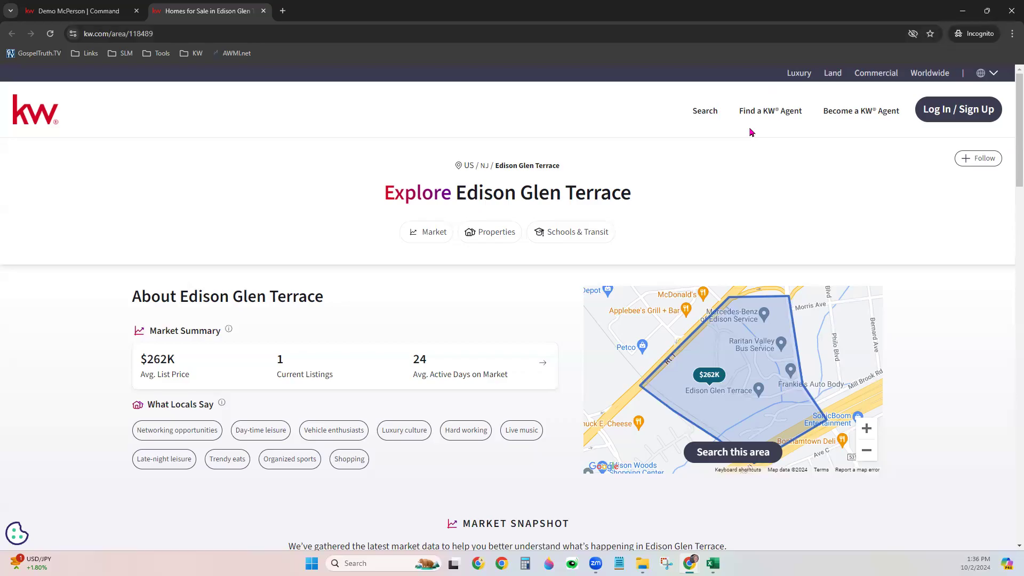
# Load the Edison Glen Terrace area page on the agent's branded kw.com subdomain and select its URL
pyautogui.click(84, 35)
pyautogui.click(108, 34)
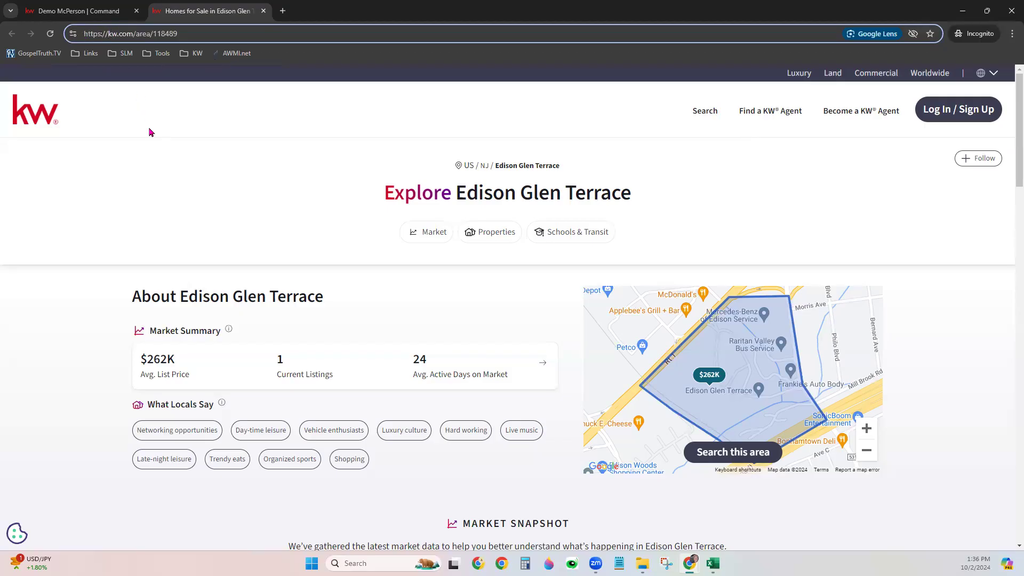
pyautogui.write('sco')
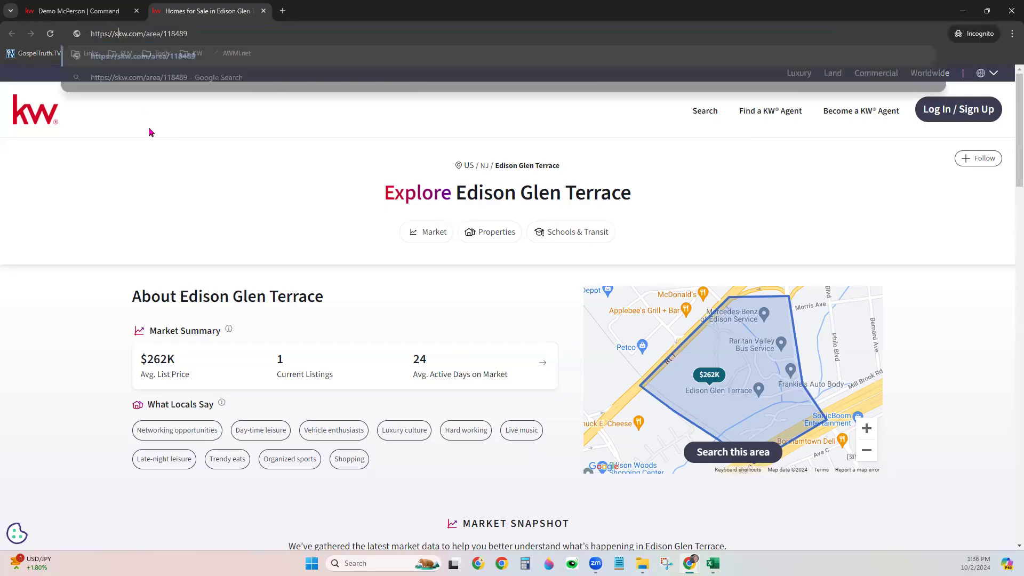
pyautogui.write('ttleroym')
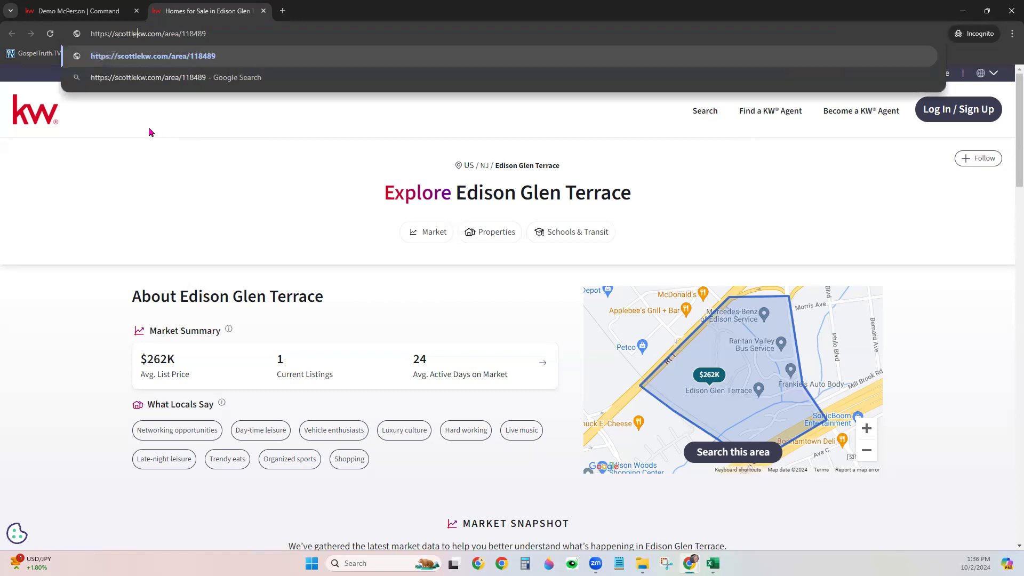
pyautogui.write('arketing')
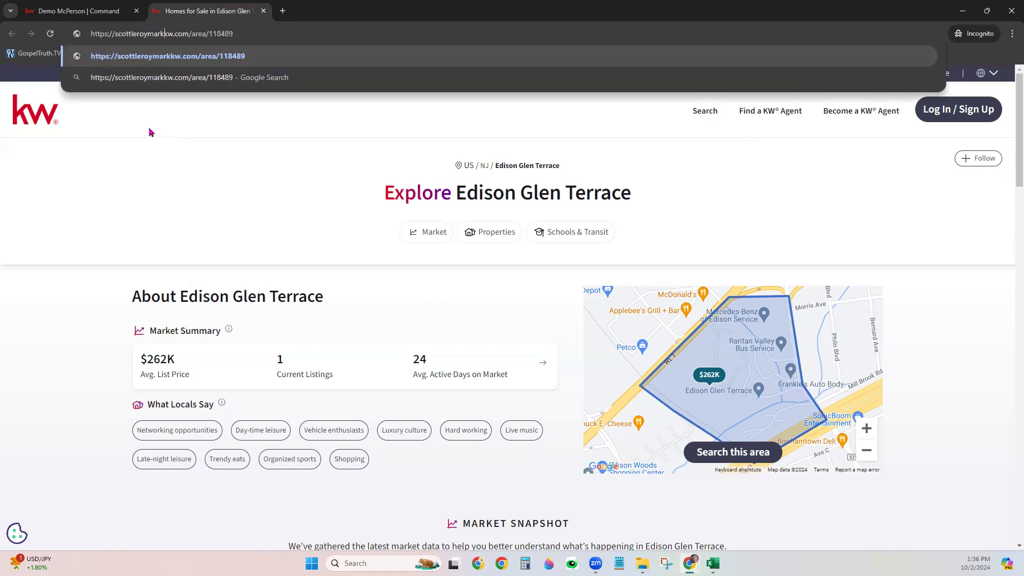
pyautogui.write('.')
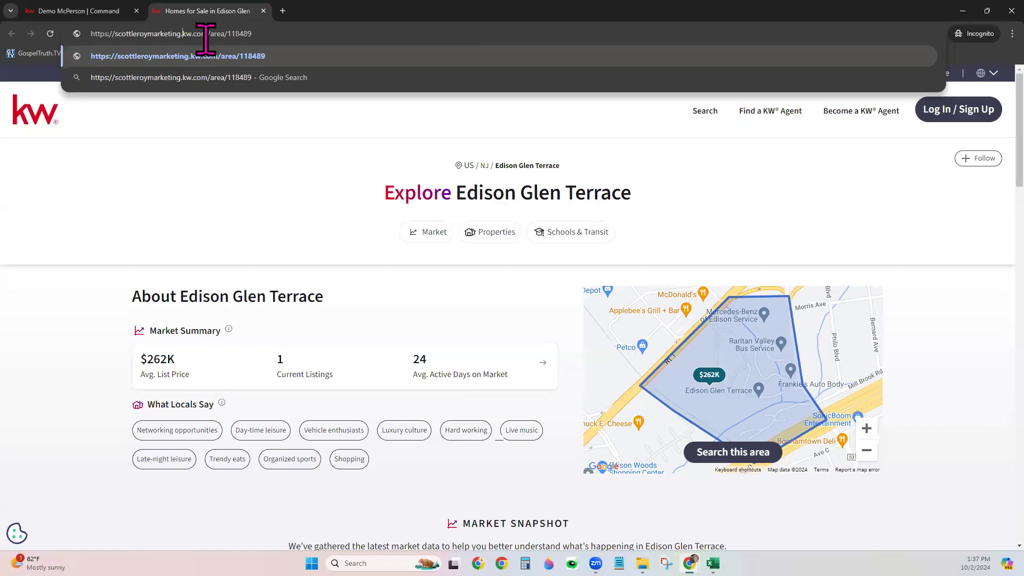
pyautogui.click(172, 45)
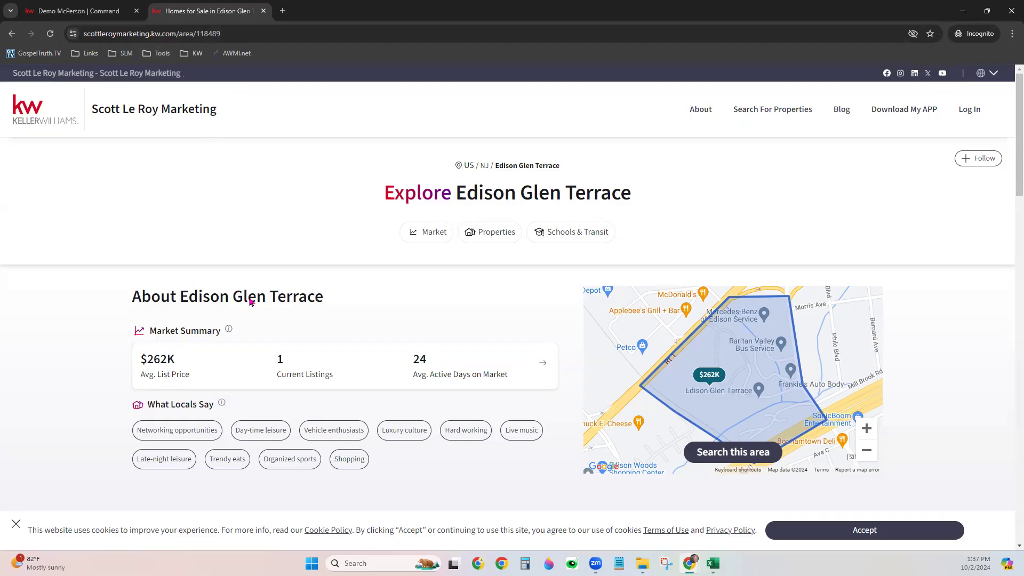
pyautogui.moveTo(737, 128)
pyautogui.click(227, 33)
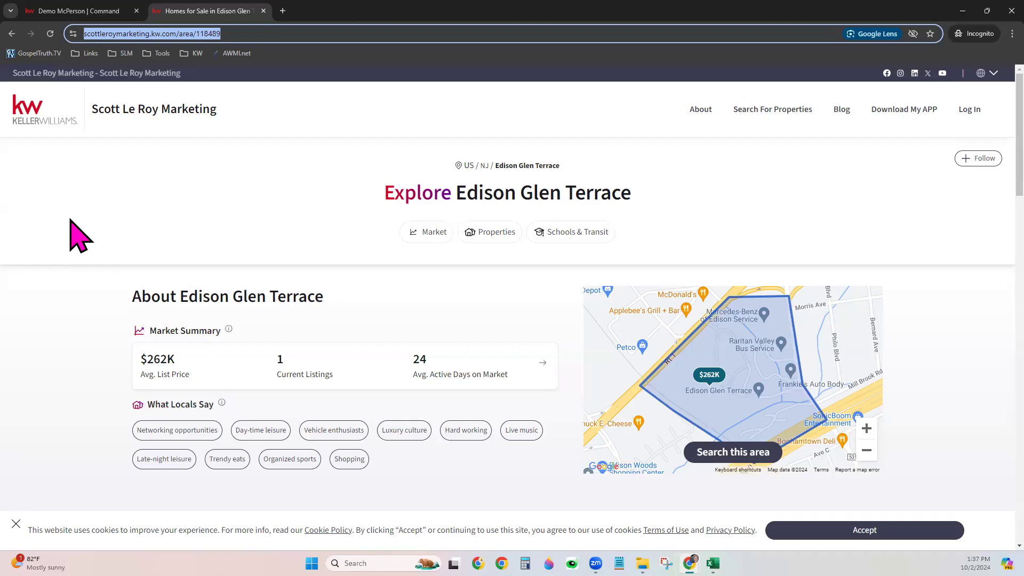
pyautogui.click(90, 8)
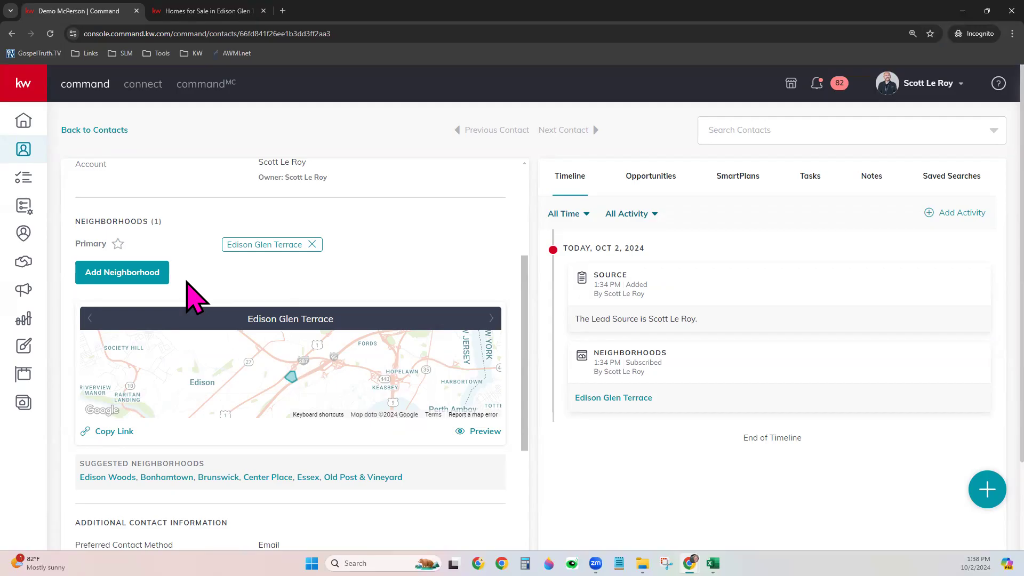
# Return to the Command contact record and scroll up to its Edison Glen Terrace neighborhood details
pyautogui.click(154, 273)
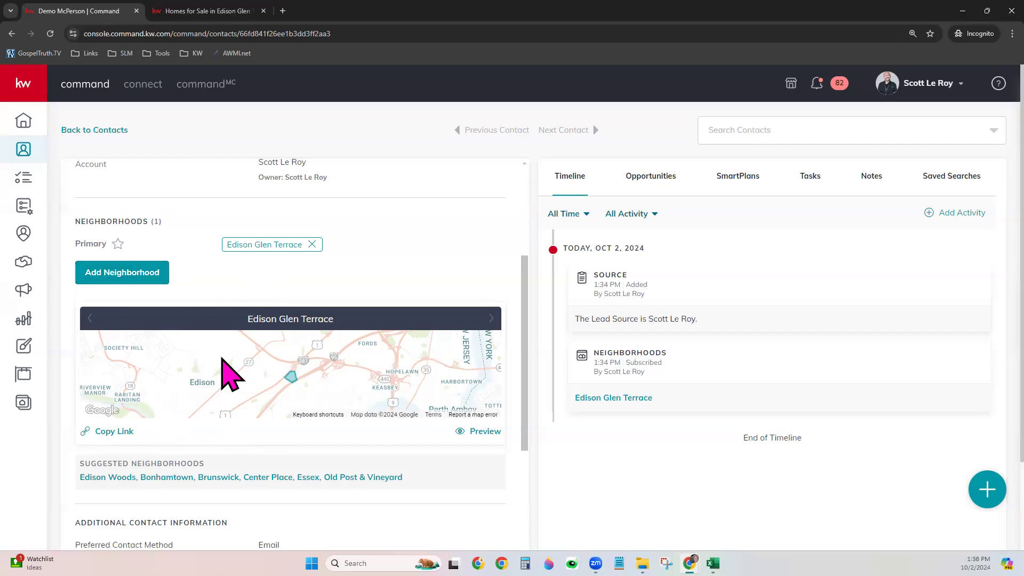
pyautogui.scroll(3, 408, 357)
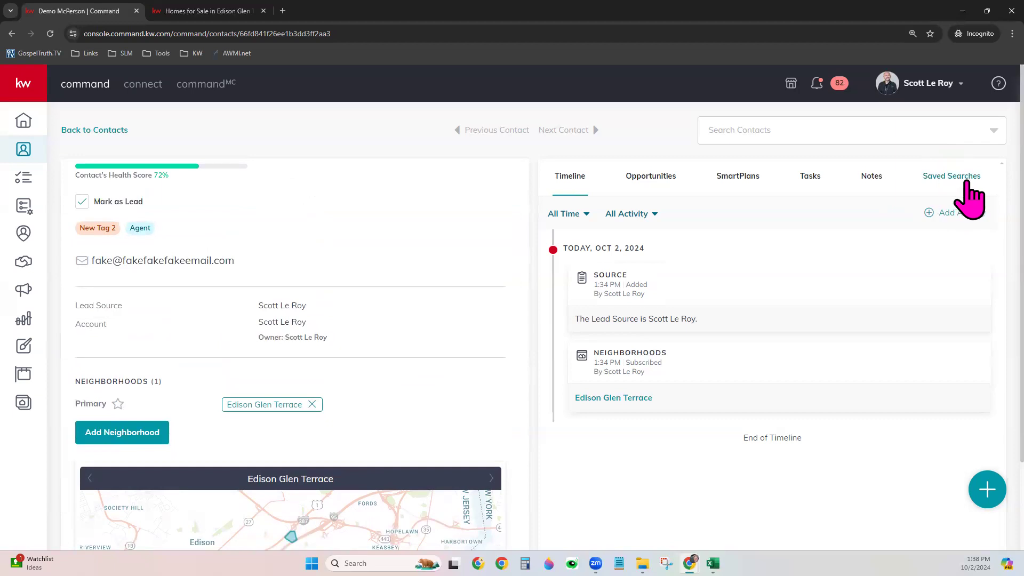
pyautogui.click(971, 183)
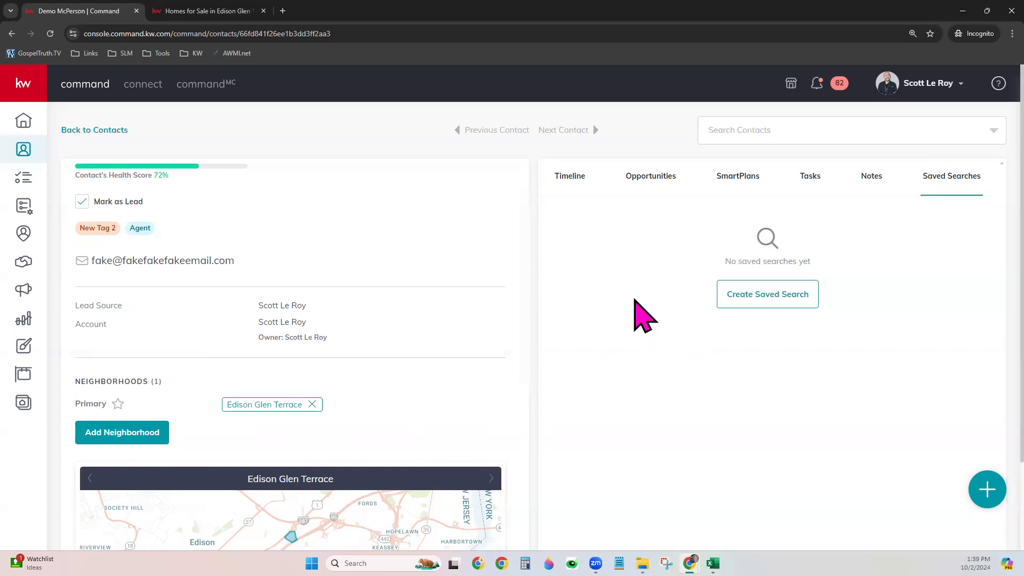
pyautogui.click(575, 184)
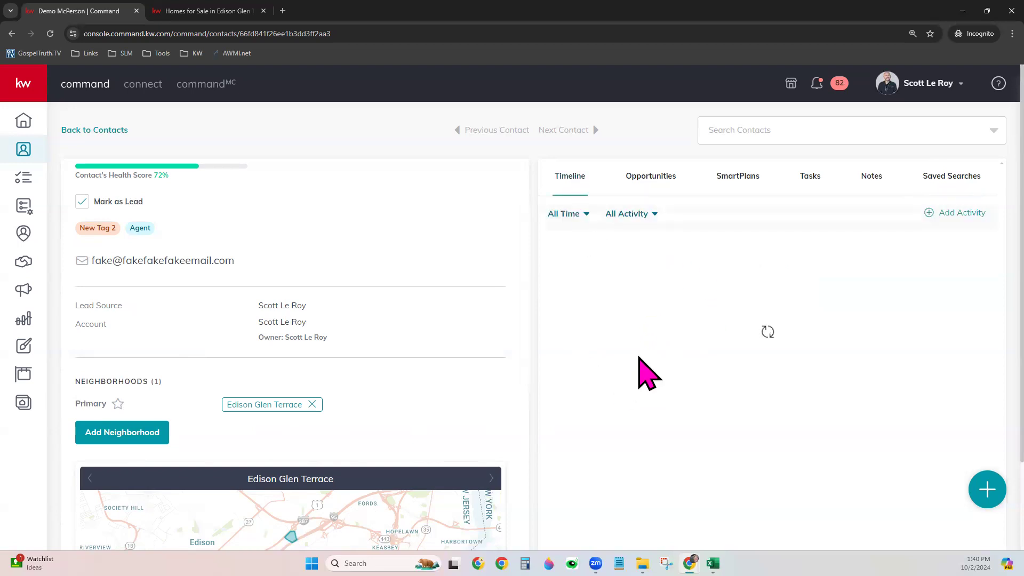
pyautogui.scroll(2, 379, 393)
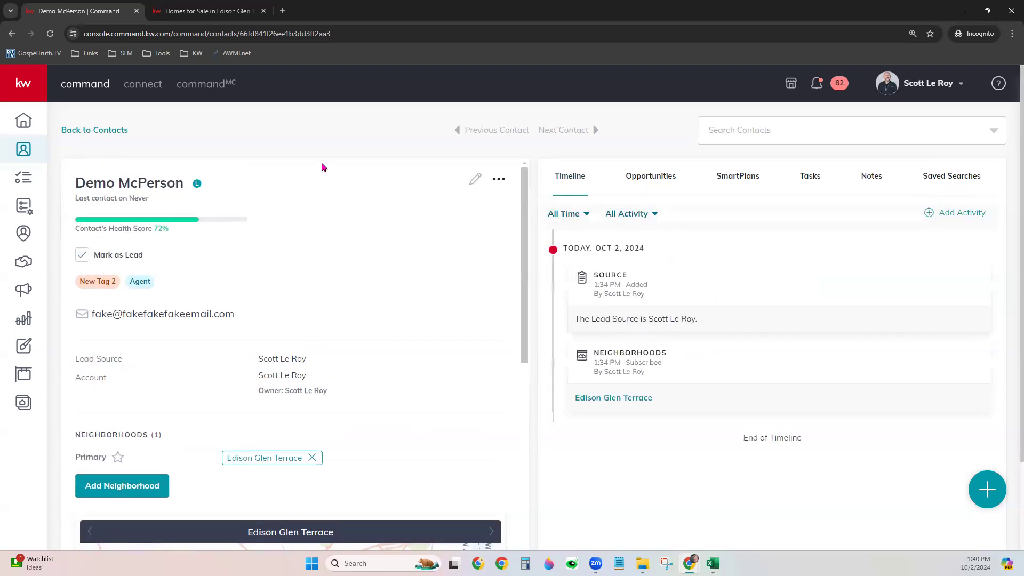
pyautogui.click(657, 184)
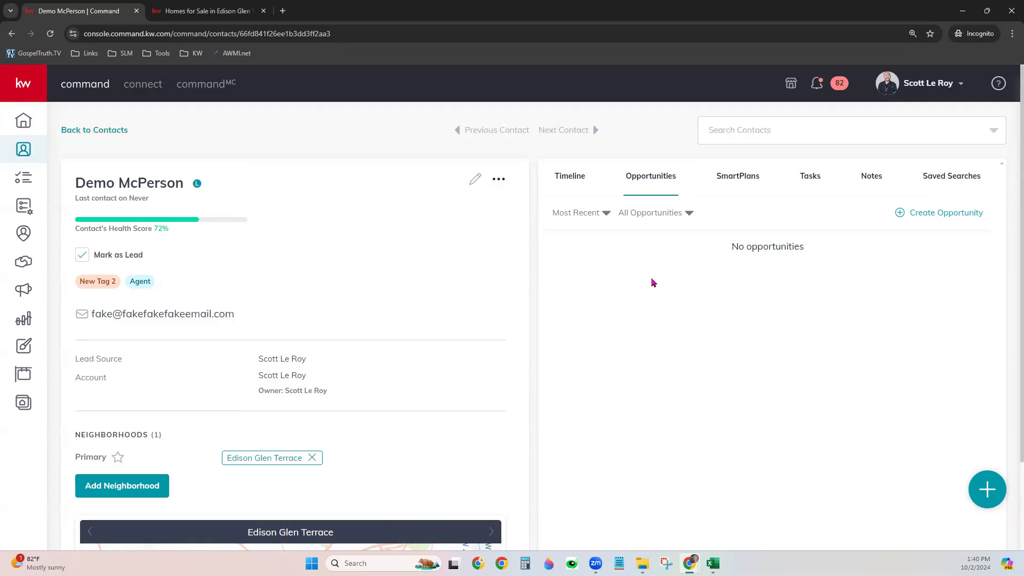
# Check the contact's SmartPlans and Tasks tabs, then open its empty Notes tab
pyautogui.click(728, 185)
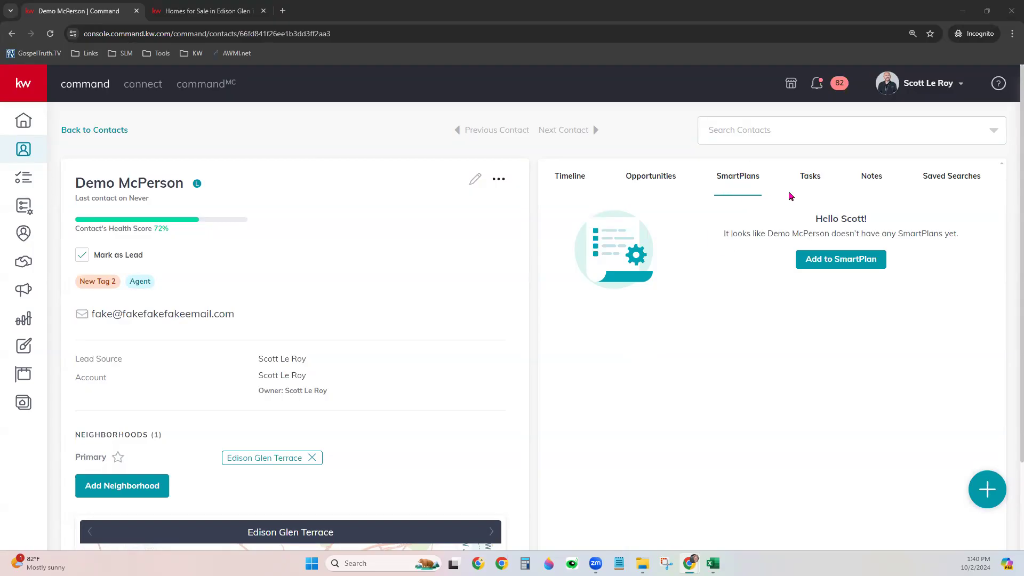
pyautogui.click(806, 184)
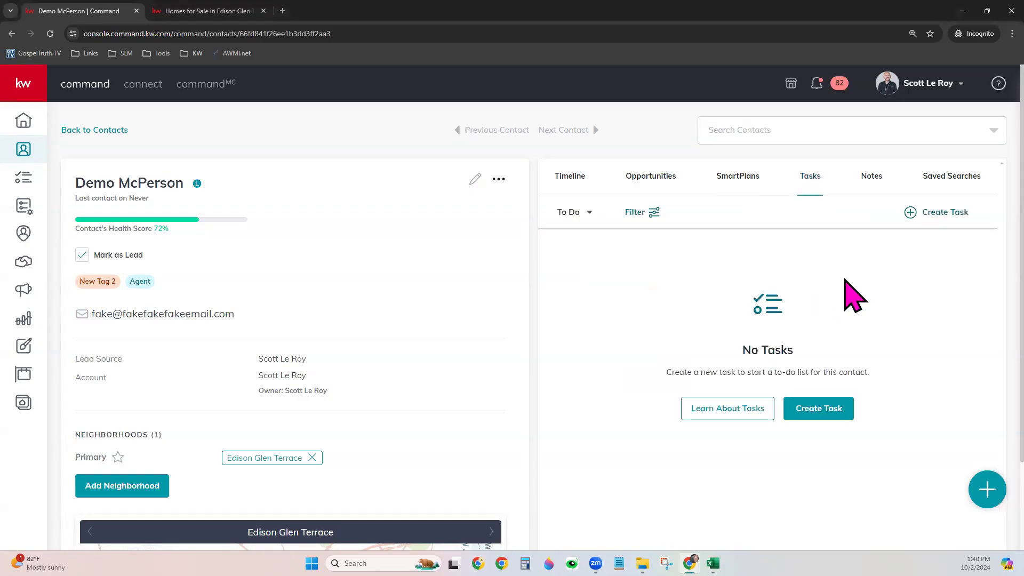
pyautogui.click(878, 179)
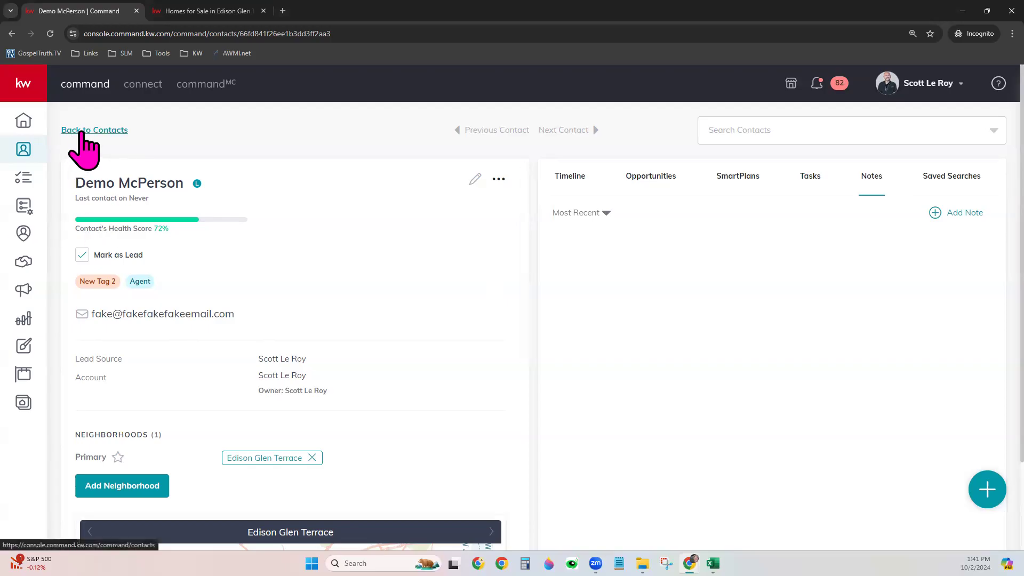
# Return to the Class SmartView contacts list and open its Customize Columns dialog
pyautogui.click(86, 130)
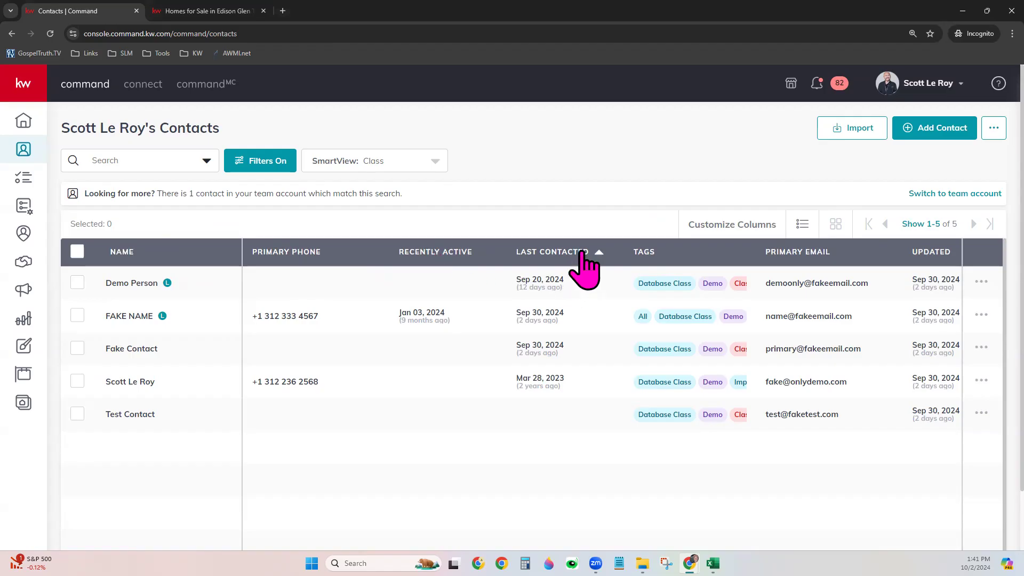
pyautogui.click(757, 224)
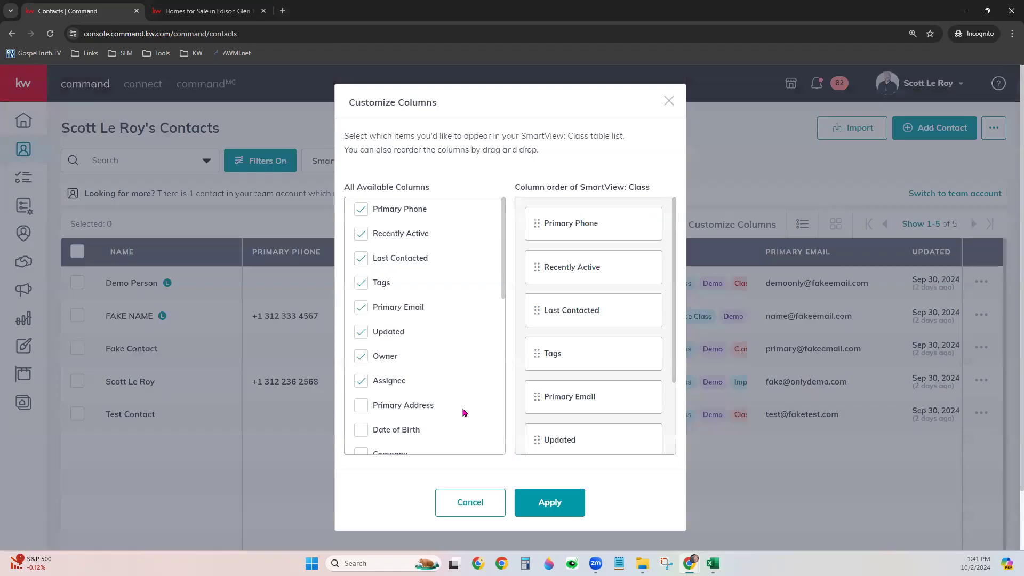
# Remove Assignee, Owner and Updated columns, put Primary Email first and Last Contacted second, and apply
pyautogui.click(361, 381)
pyautogui.click(361, 356)
pyautogui.click(362, 332)
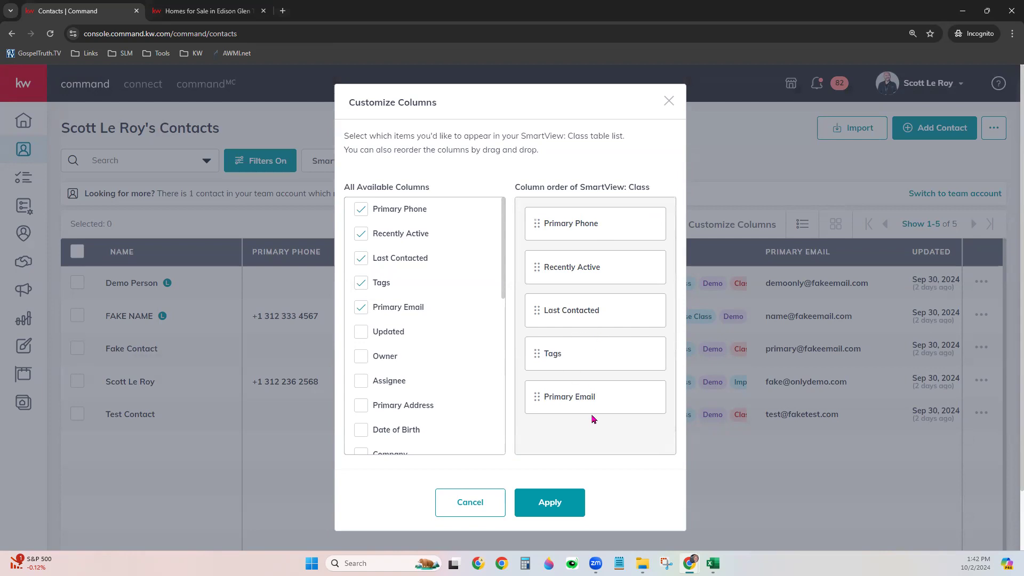
pyautogui.moveTo(596, 398); pyautogui.dragTo(582, 222)
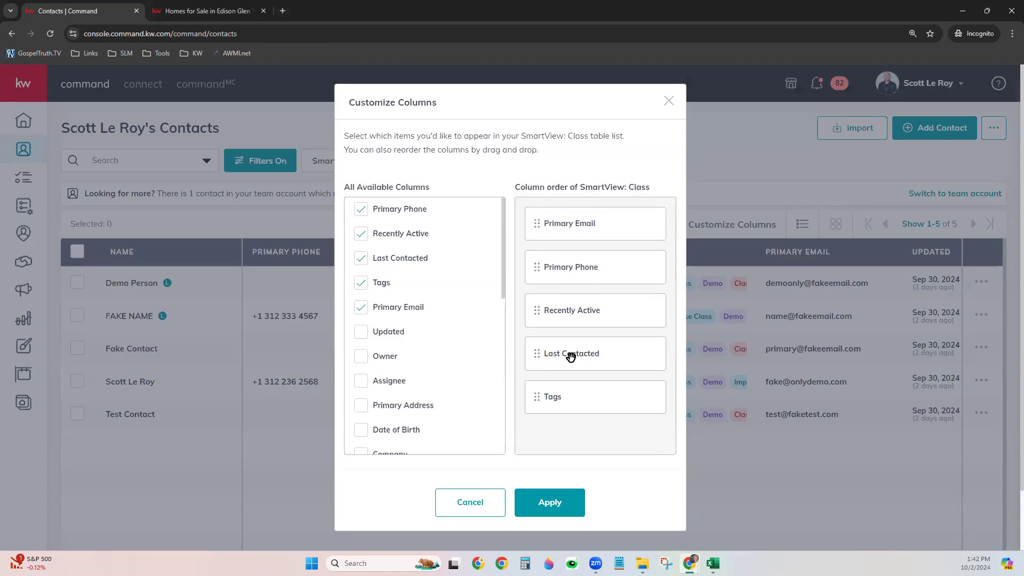
pyautogui.moveTo(570, 357); pyautogui.dragTo(578, 265)
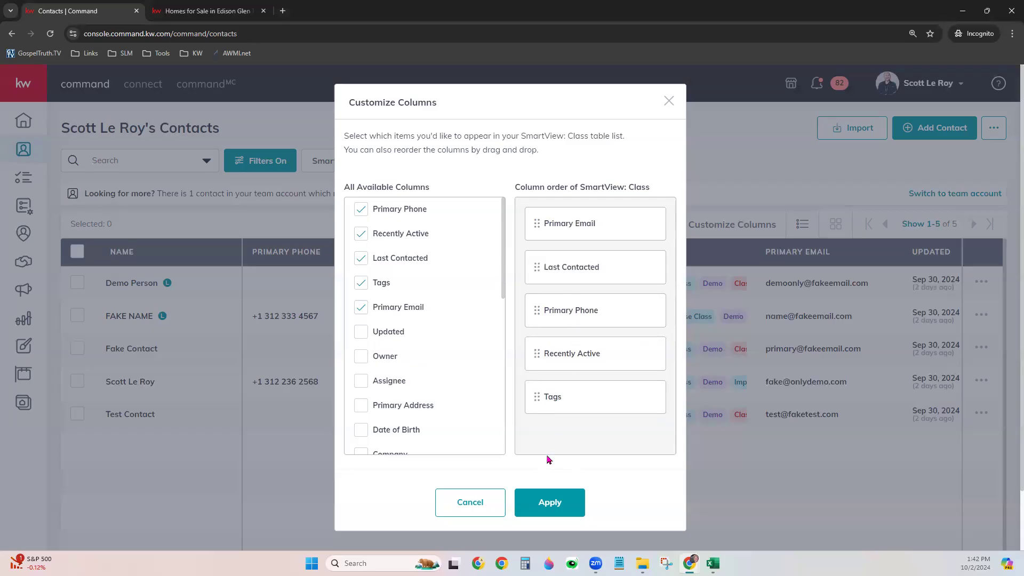
pyautogui.click(568, 513)
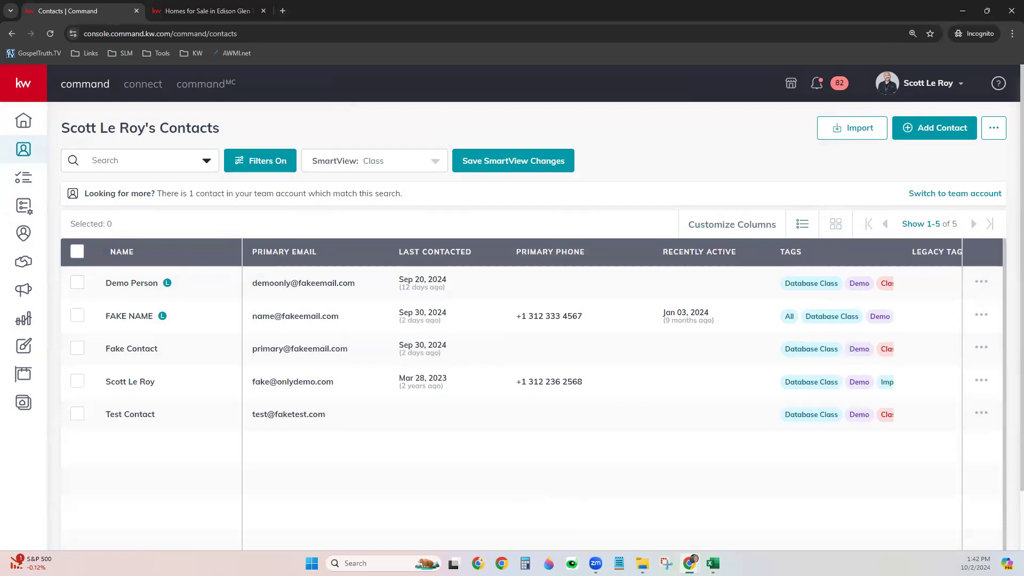
pyautogui.click(836, 223)
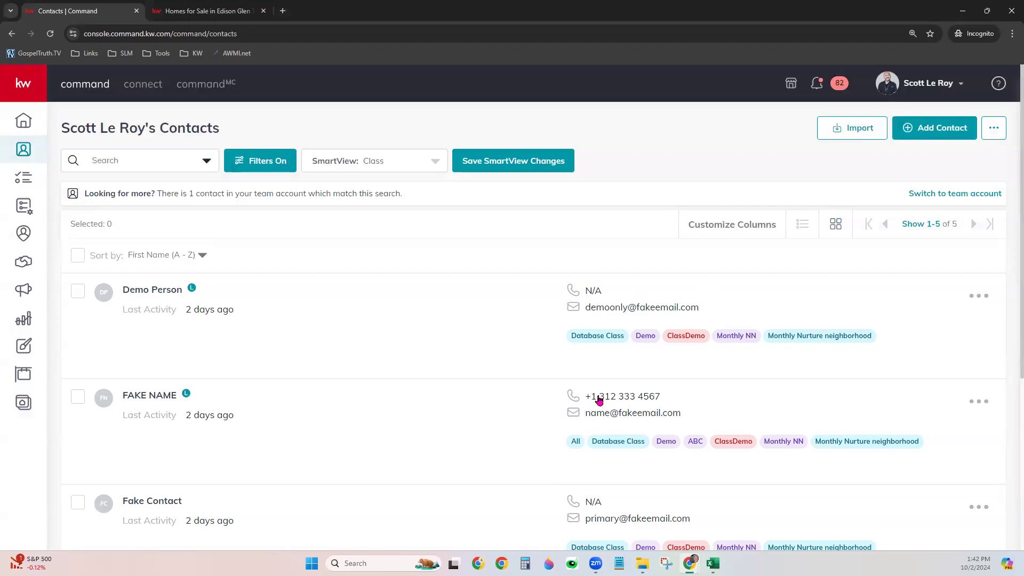
pyautogui.click(801, 226)
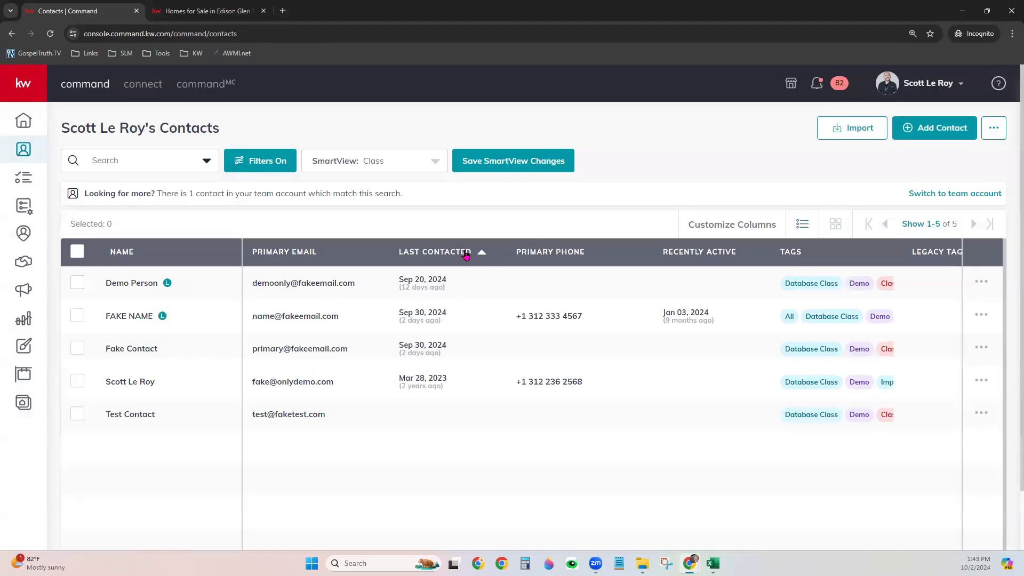
pyautogui.click(287, 253)
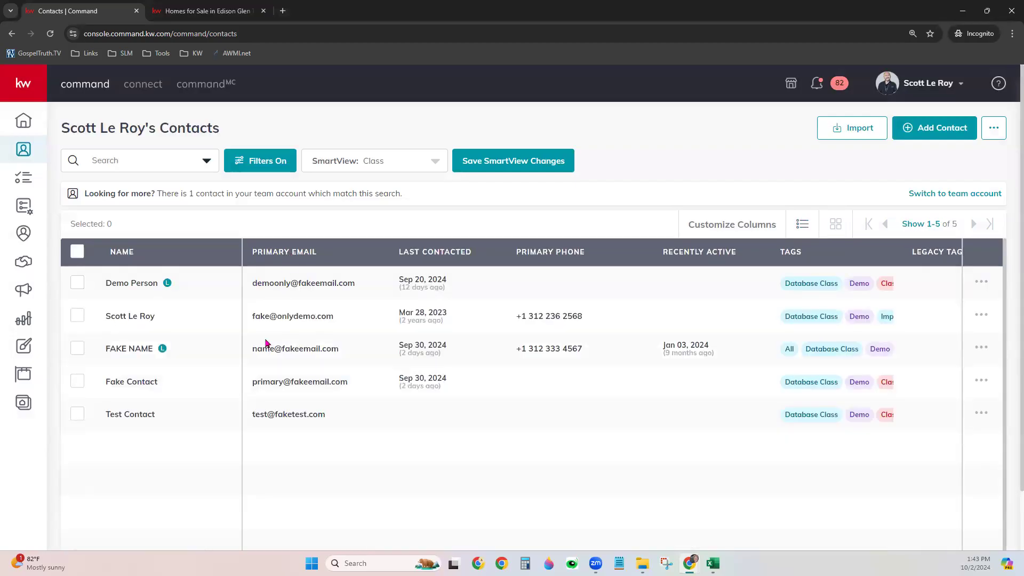
# Sort contacts by Primary Email, toggling to descending and back to ascending
pyautogui.click(315, 260)
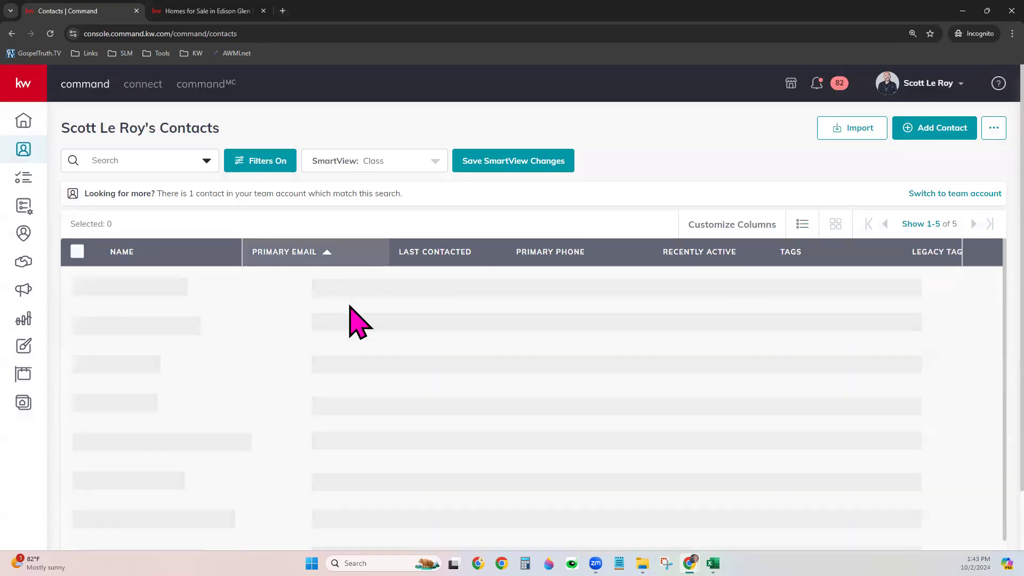
pyautogui.click(331, 264)
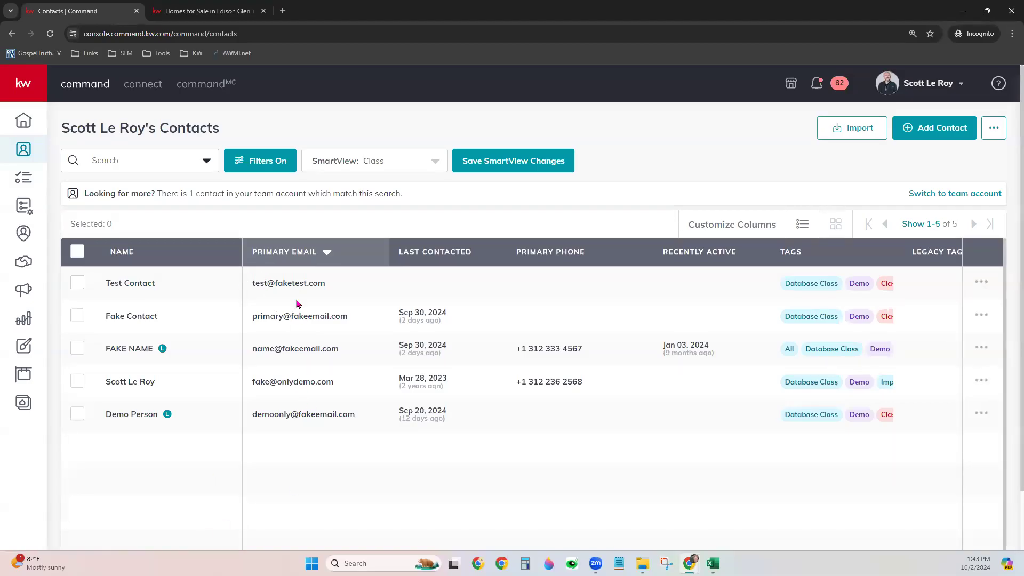
pyautogui.click(327, 254)
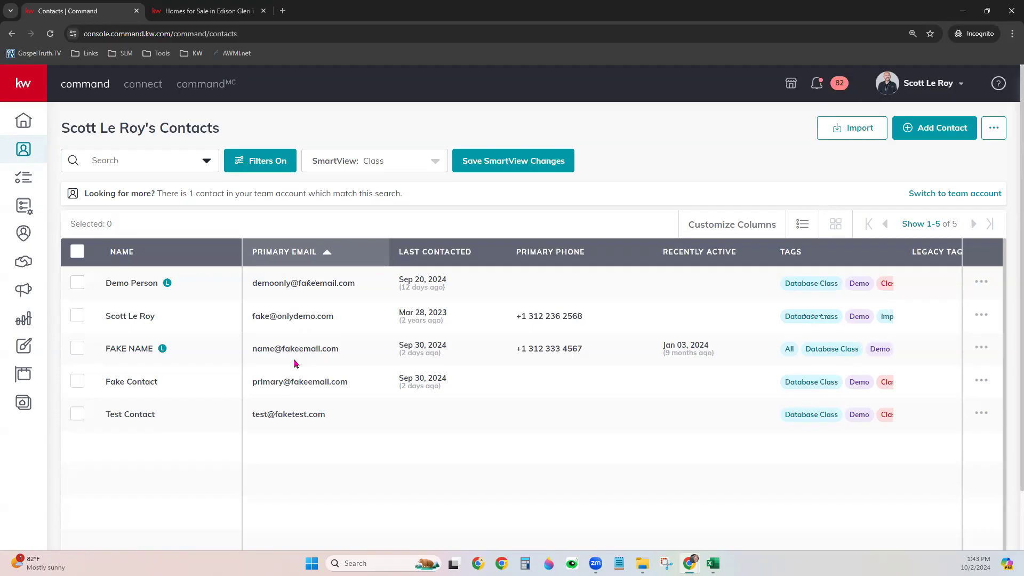
pyautogui.click(277, 166)
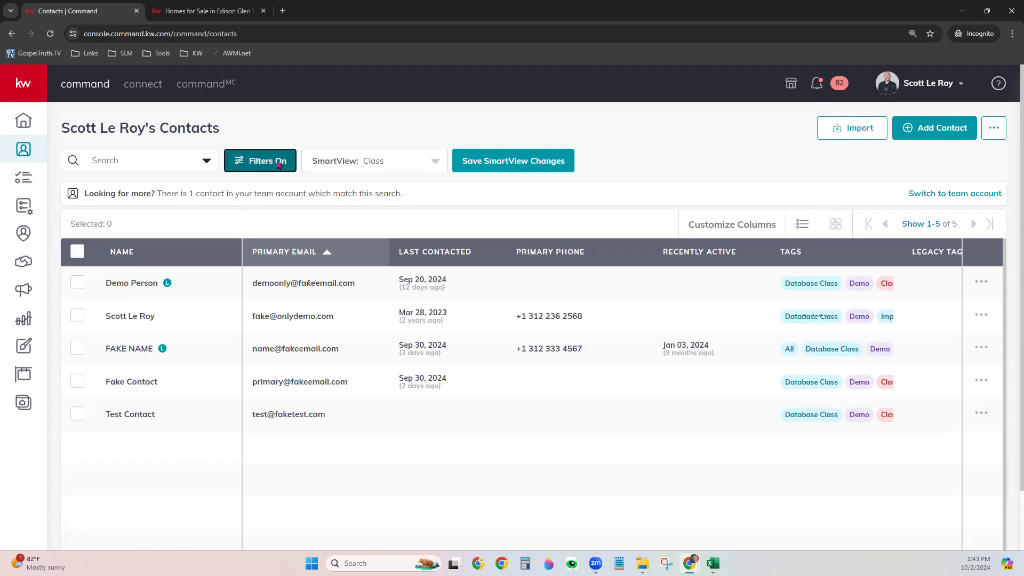
# Collapse the expanded filter sections, including Tags and Agent Site Connection
pyautogui.click(1009, 124)
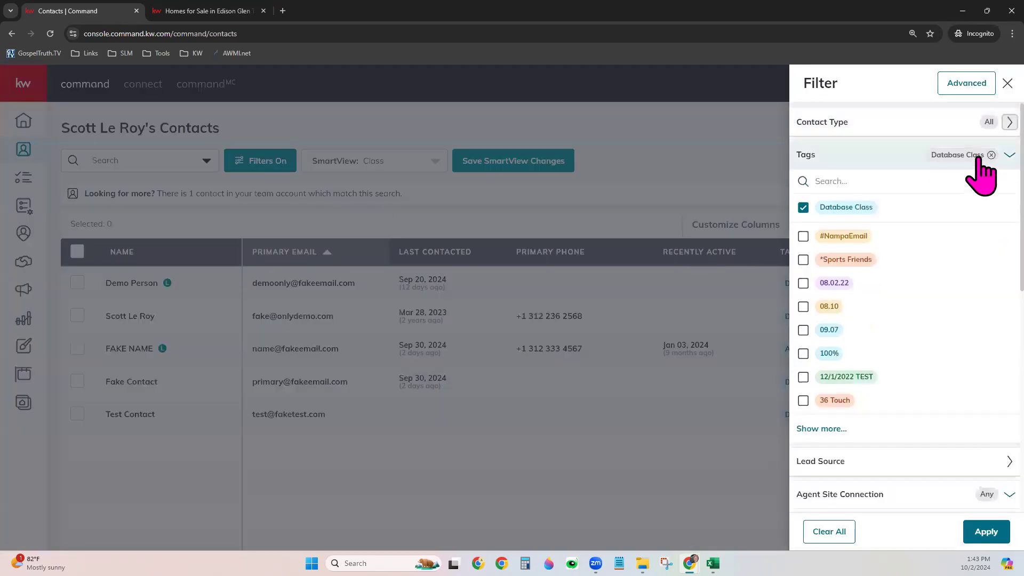
pyautogui.click(979, 160)
pyautogui.click(981, 224)
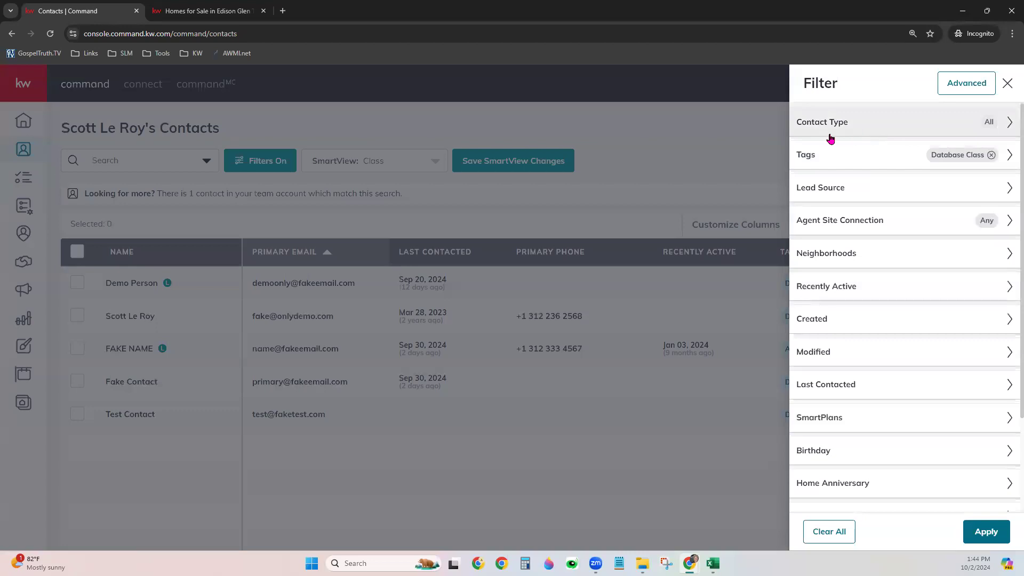
pyautogui.click(869, 131)
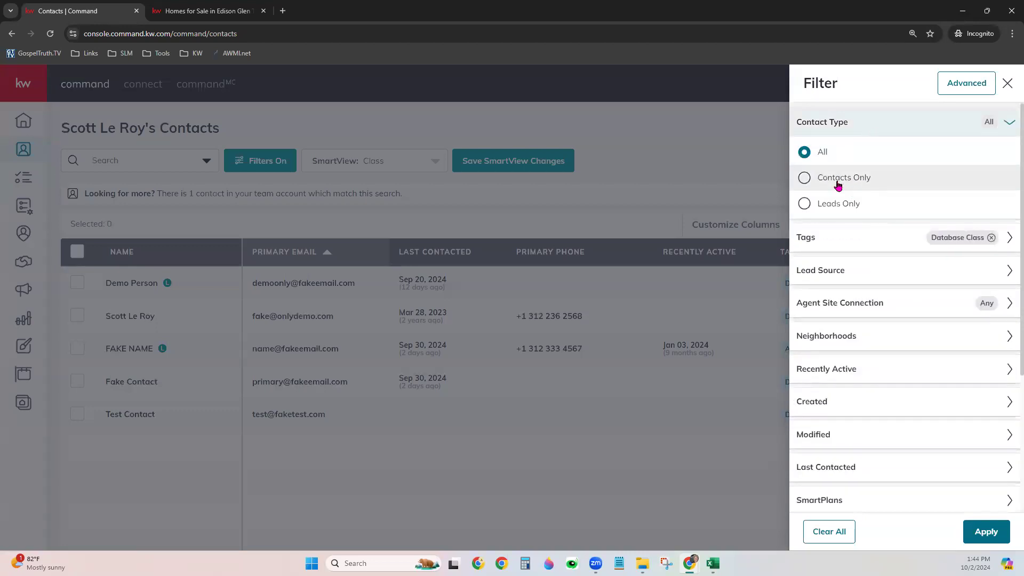
pyautogui.click(894, 122)
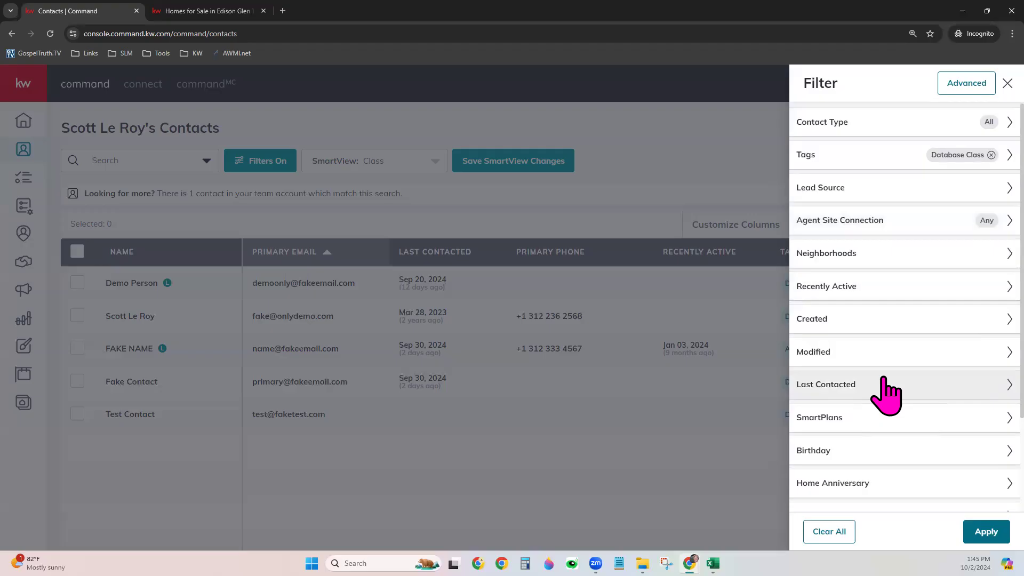
pyautogui.scroll(-2, 912, 443)
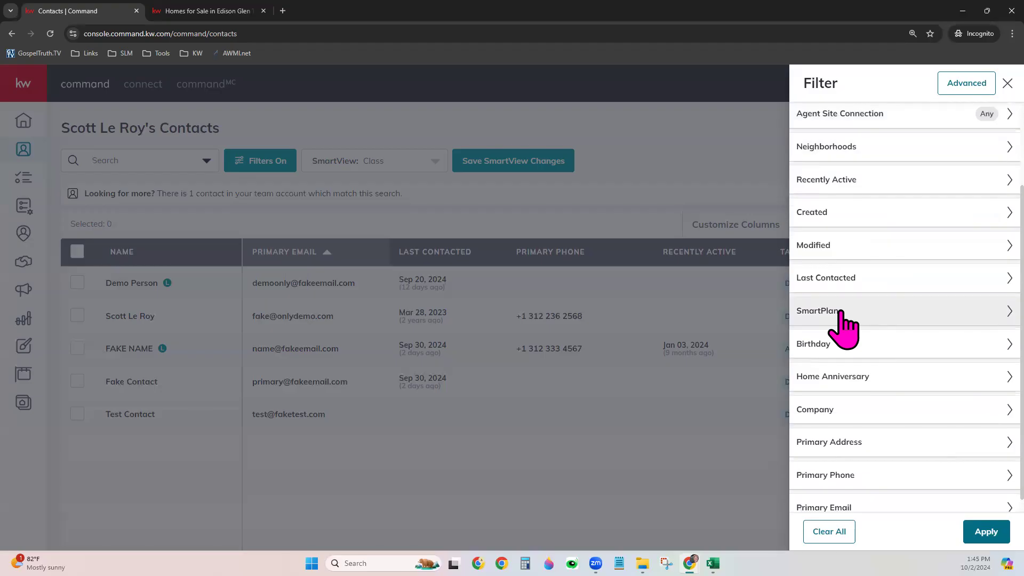
# Add a Home Anniversary 'is empty' condition in the advanced filter builder, then close the builder
pyautogui.click(970, 84)
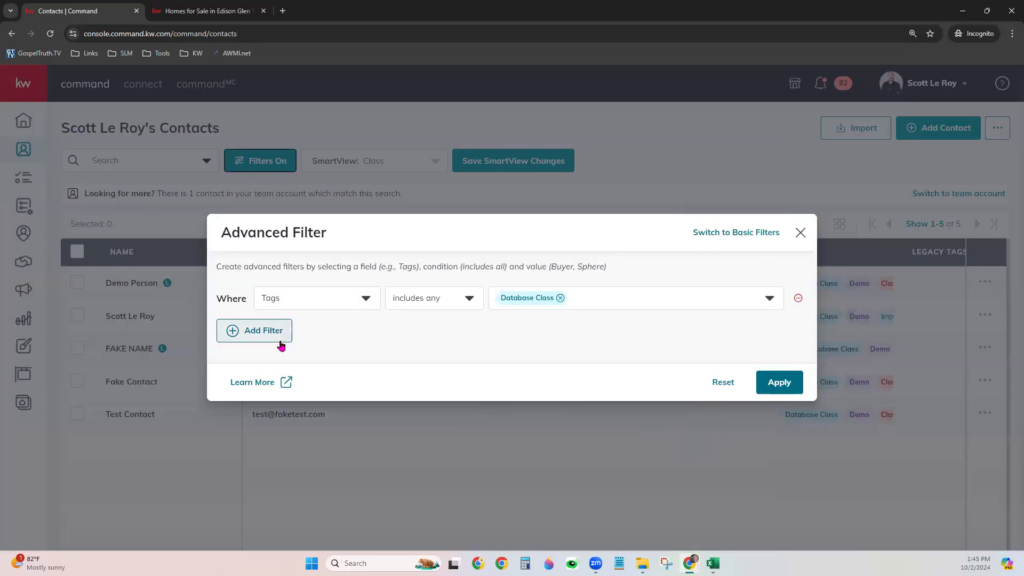
pyautogui.click(281, 344)
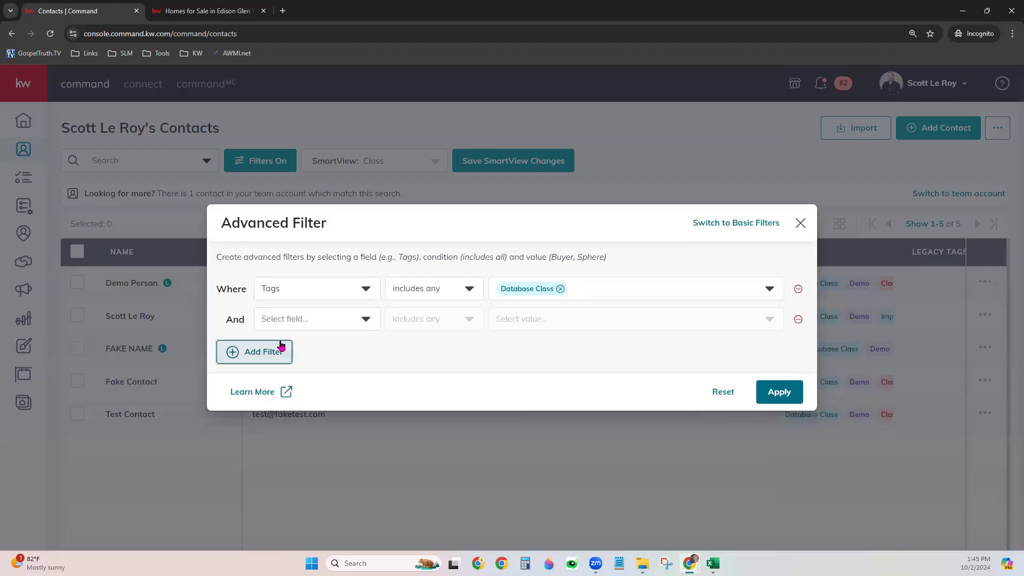
pyautogui.click(427, 297)
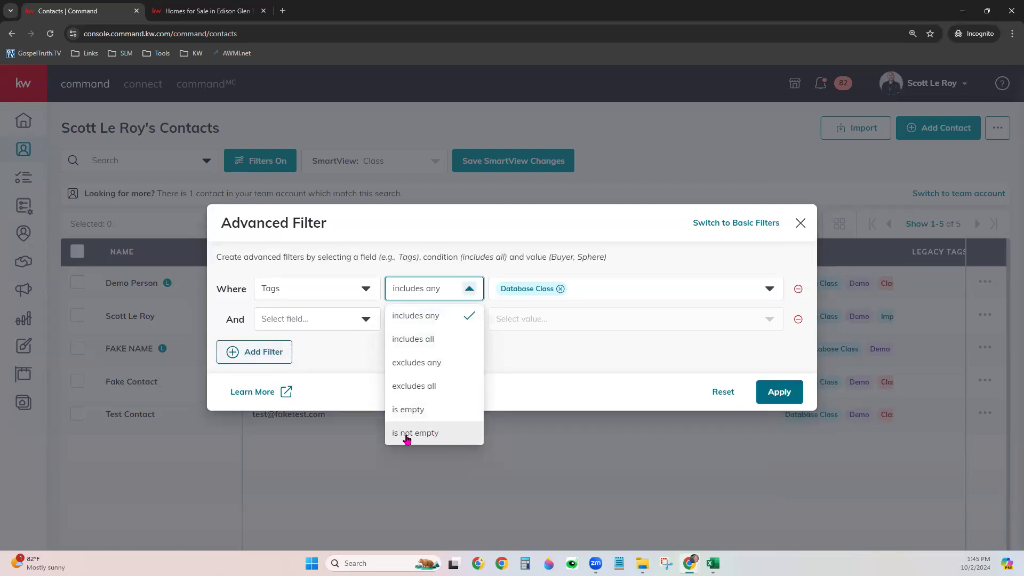
pyautogui.click(364, 319)
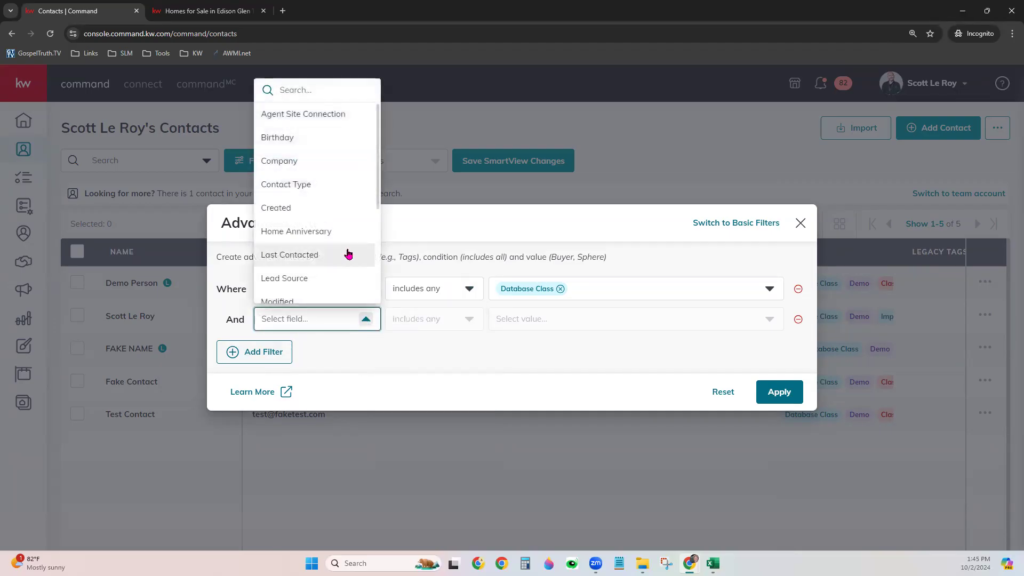
pyautogui.click(325, 231)
pyautogui.click(434, 322)
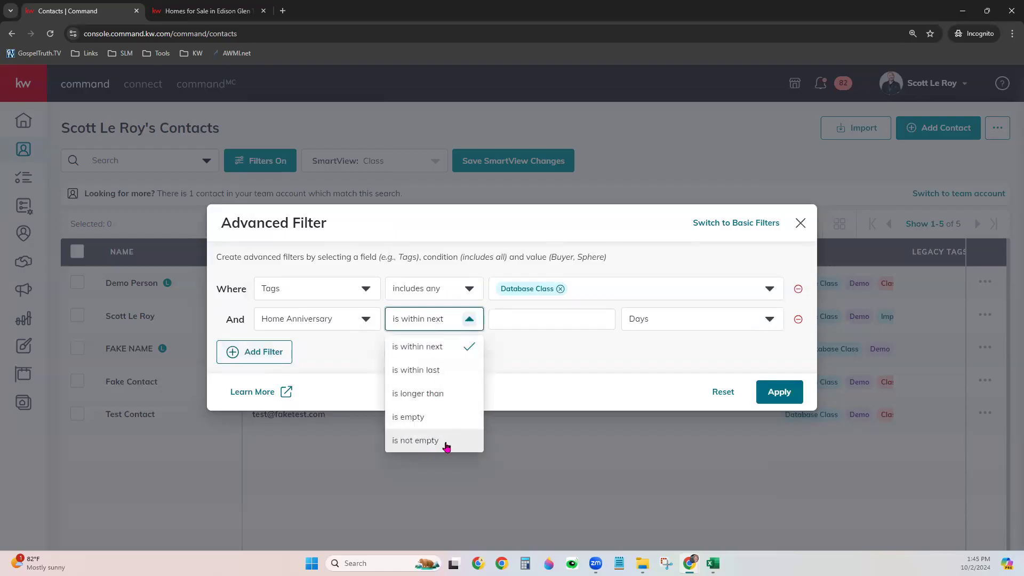
pyautogui.click(416, 421)
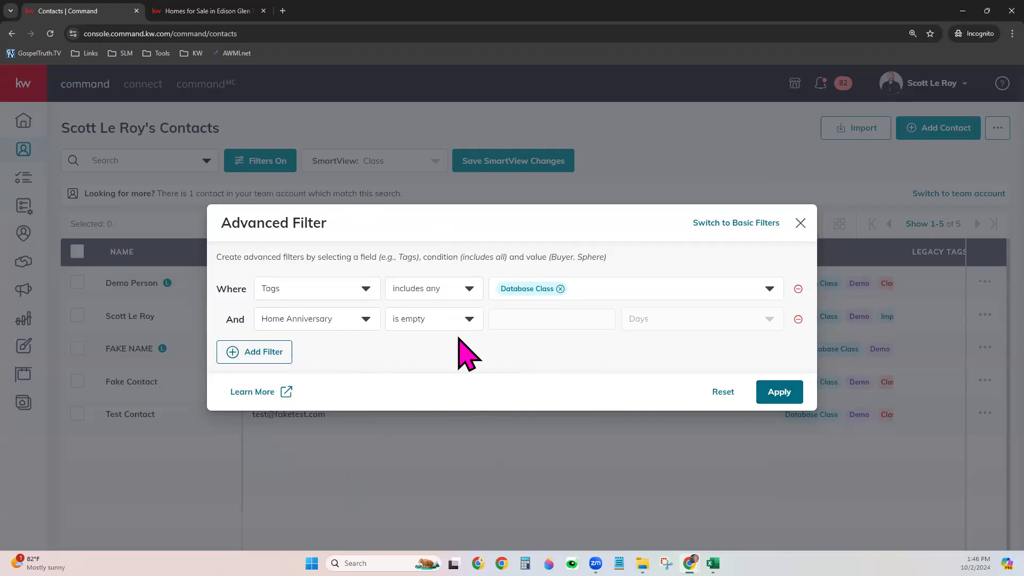
pyautogui.click(801, 223)
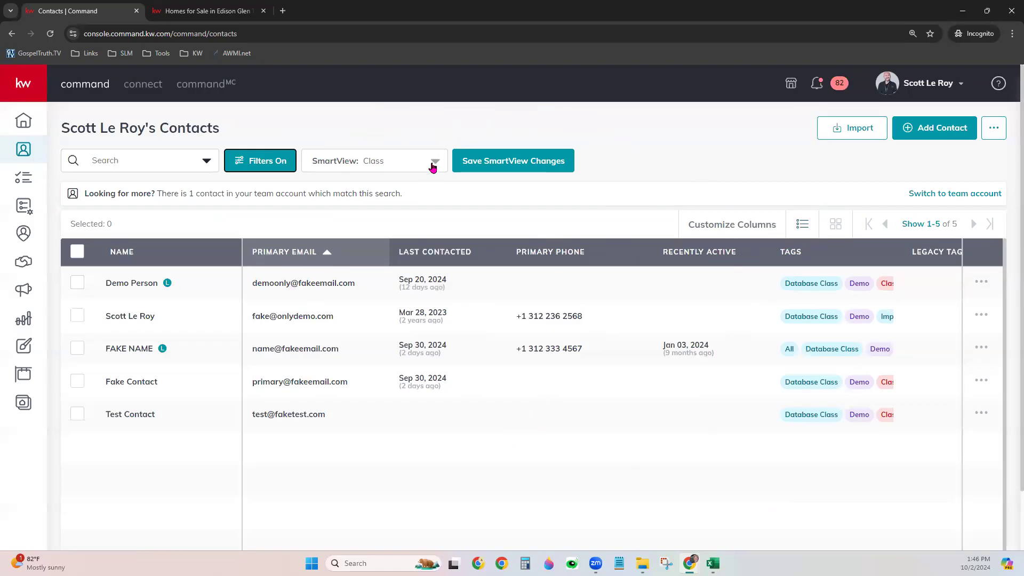
pyautogui.click(403, 159)
# Begin a new SmartView named 'Sample', then close the form without saving it
pyautogui.scroll(3, 411, 236)
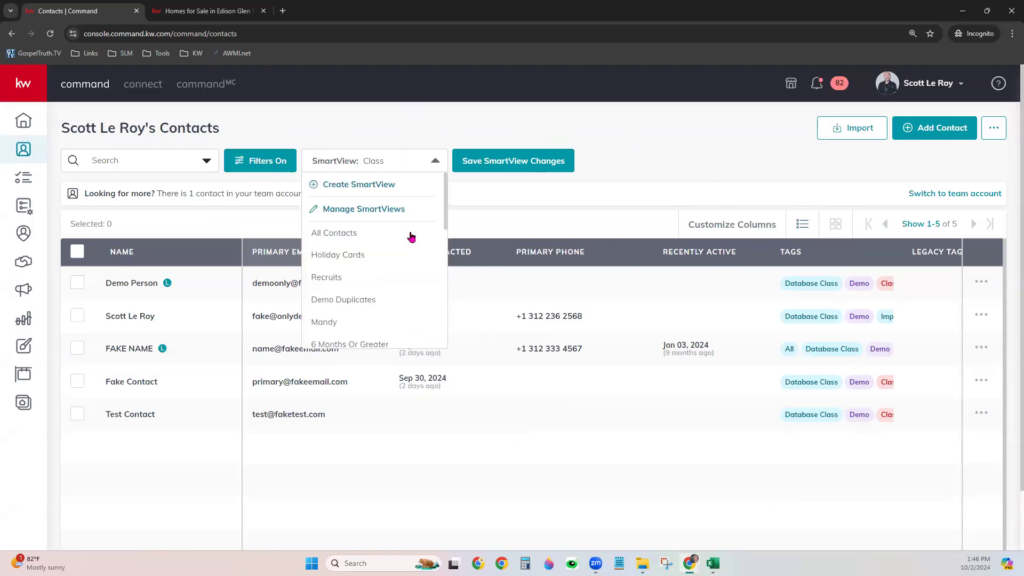
pyautogui.click(383, 186)
pyautogui.click(428, 302)
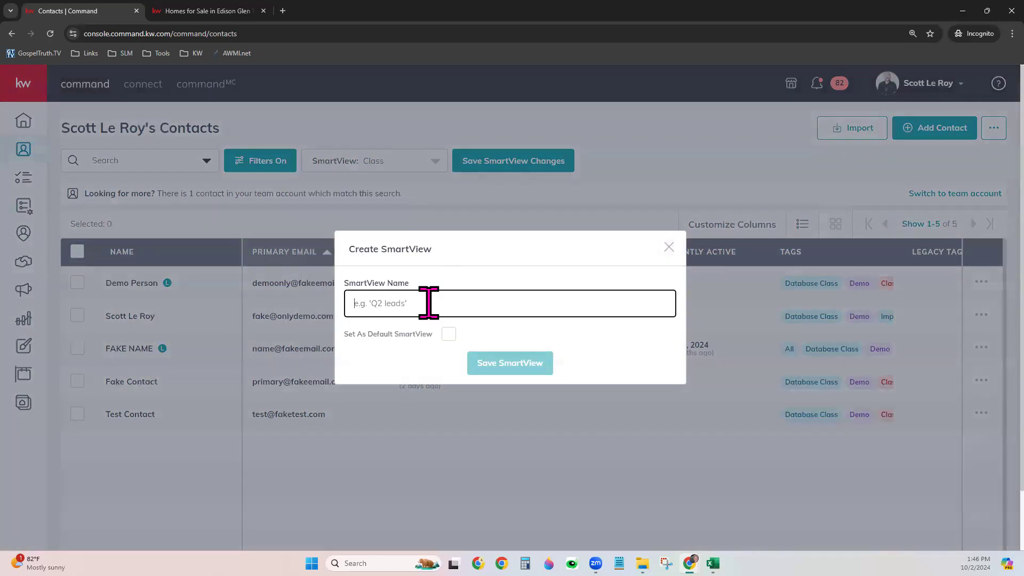
pyautogui.write('Sample')
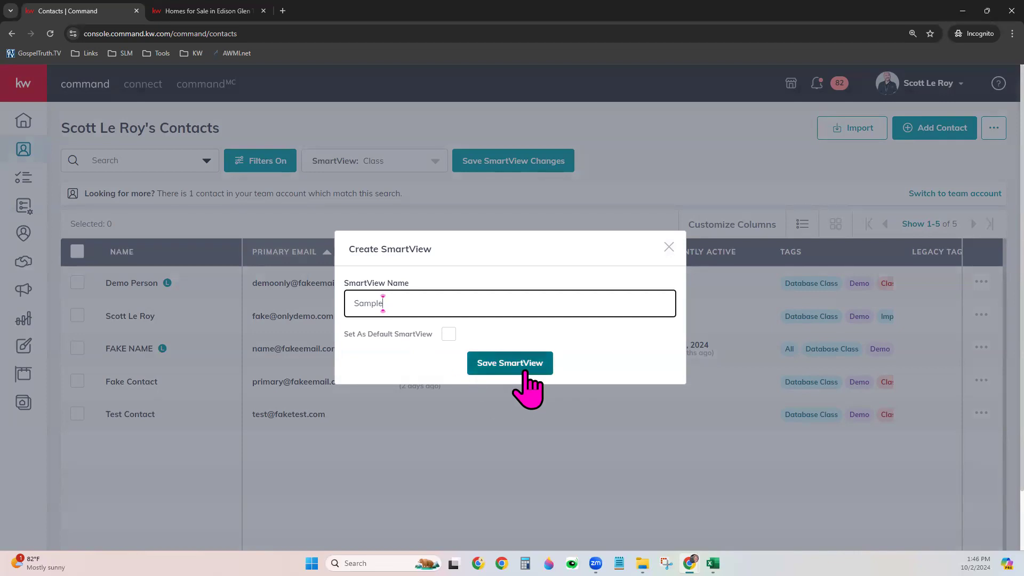
pyautogui.click(669, 247)
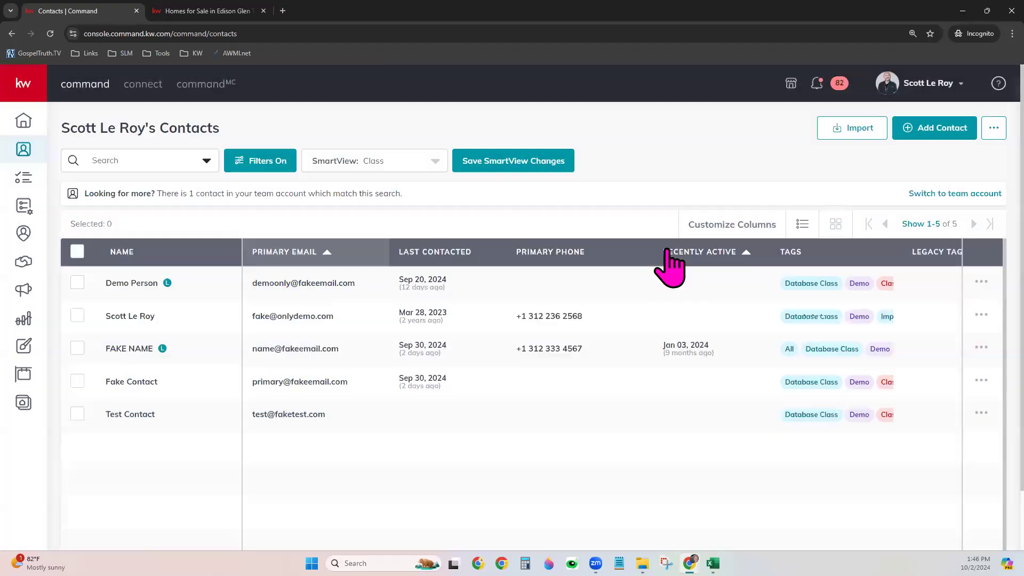
pyautogui.click(383, 160)
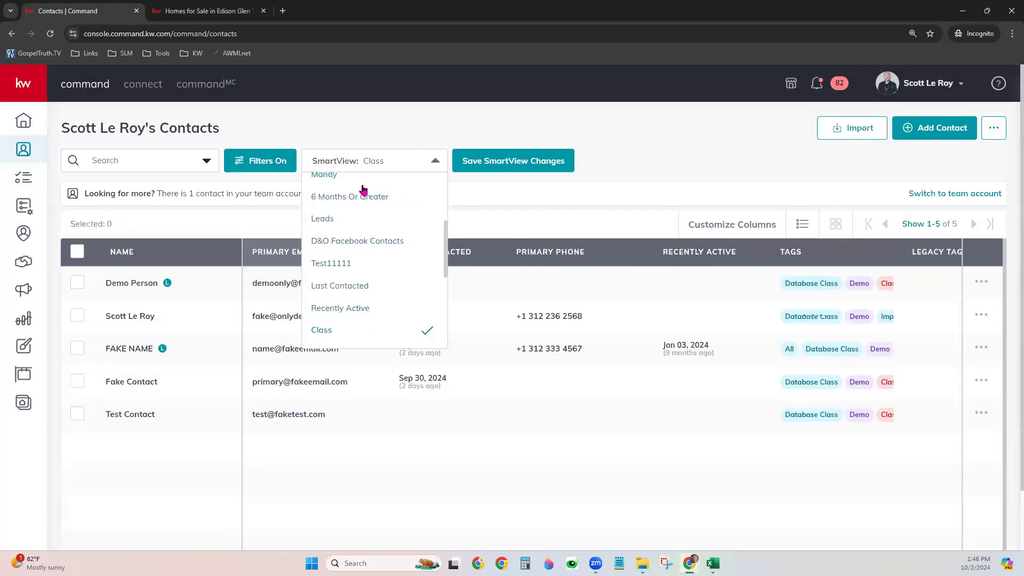
pyautogui.scroll(3, 354, 304)
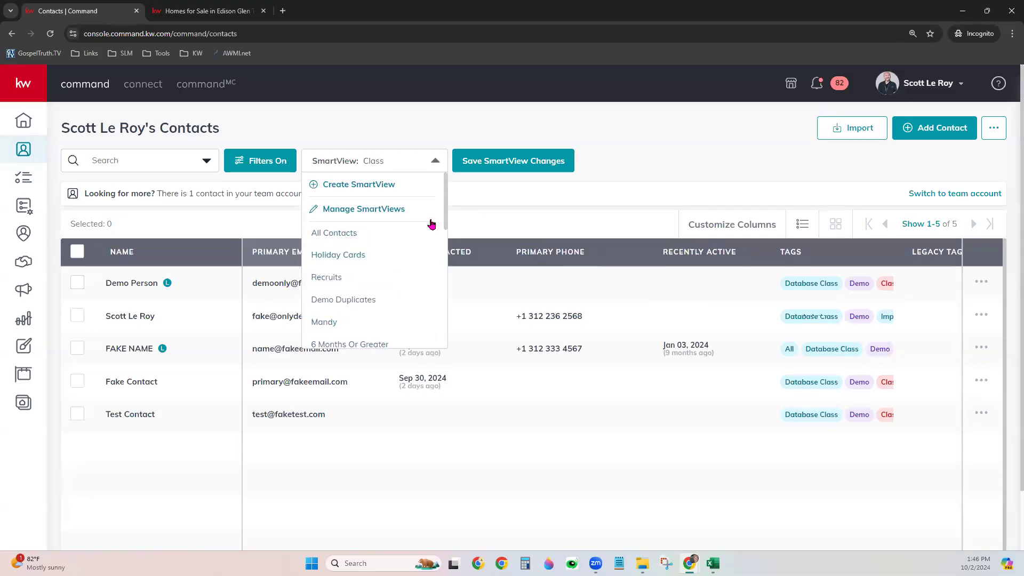
pyautogui.click(486, 198)
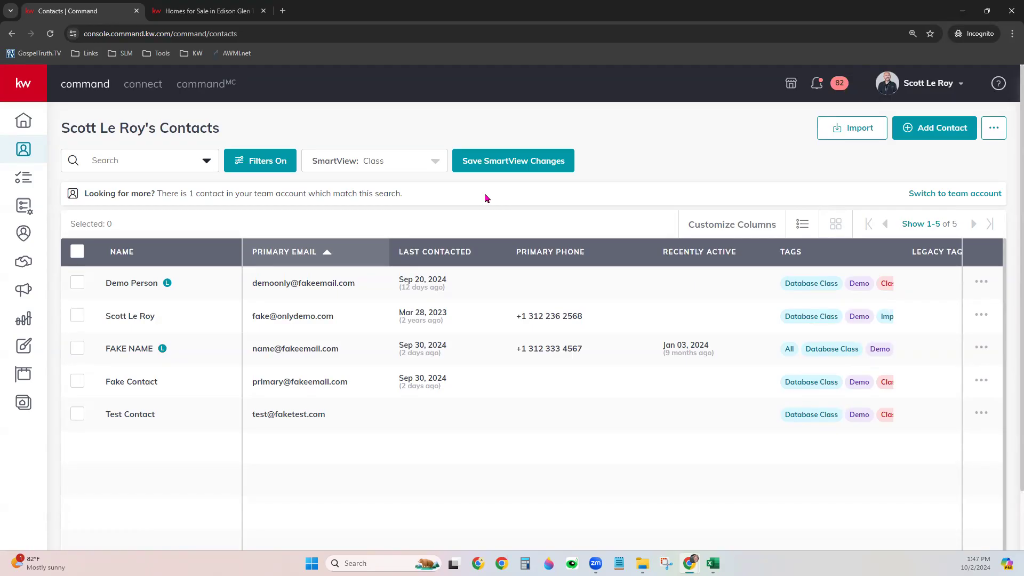
pyautogui.click(377, 159)
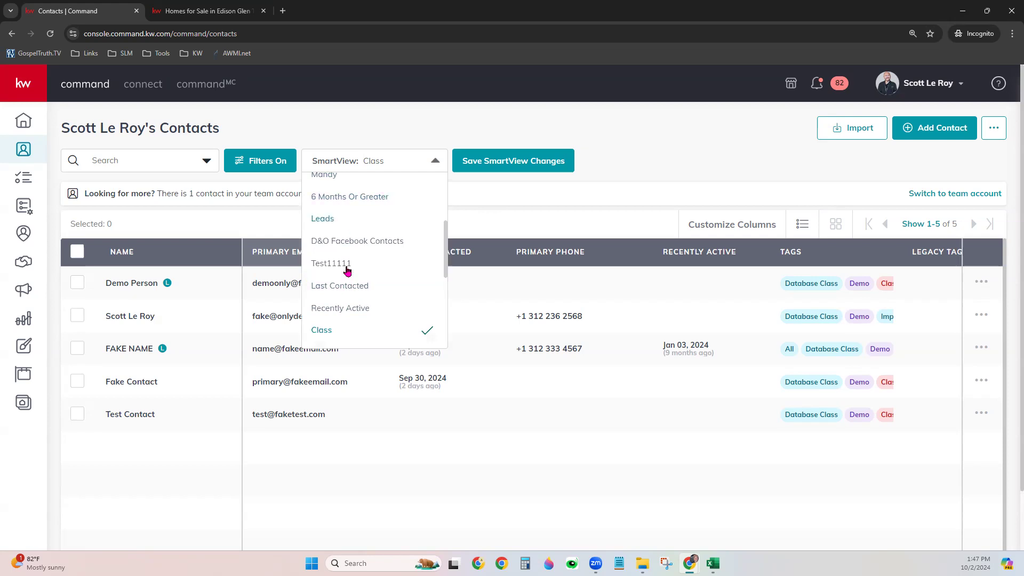
pyautogui.click(616, 128)
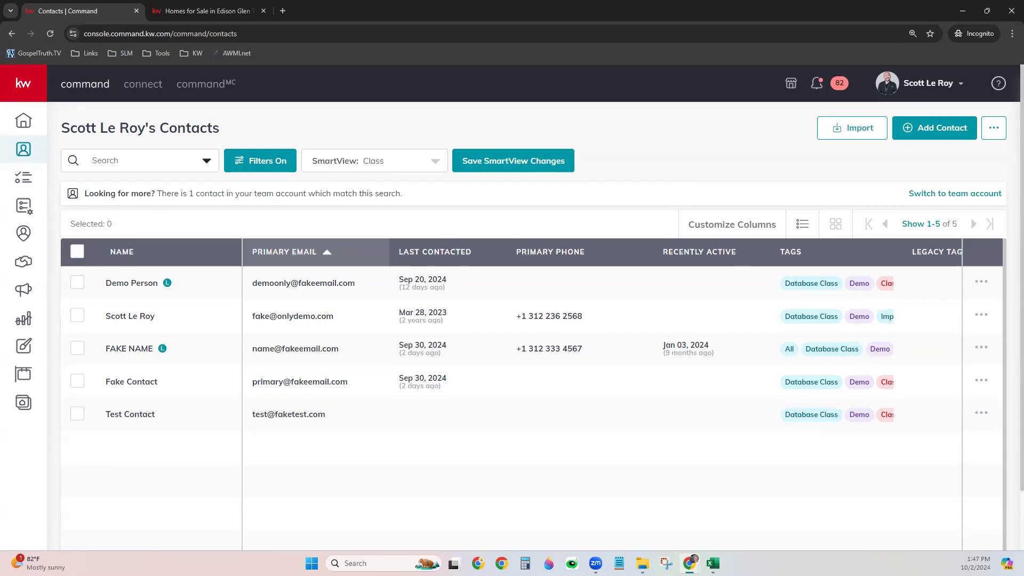
# Tick the header checkbox to select all five Class contacts and show the Actions menu
pyautogui.click(78, 318)
pyautogui.click(192, 222)
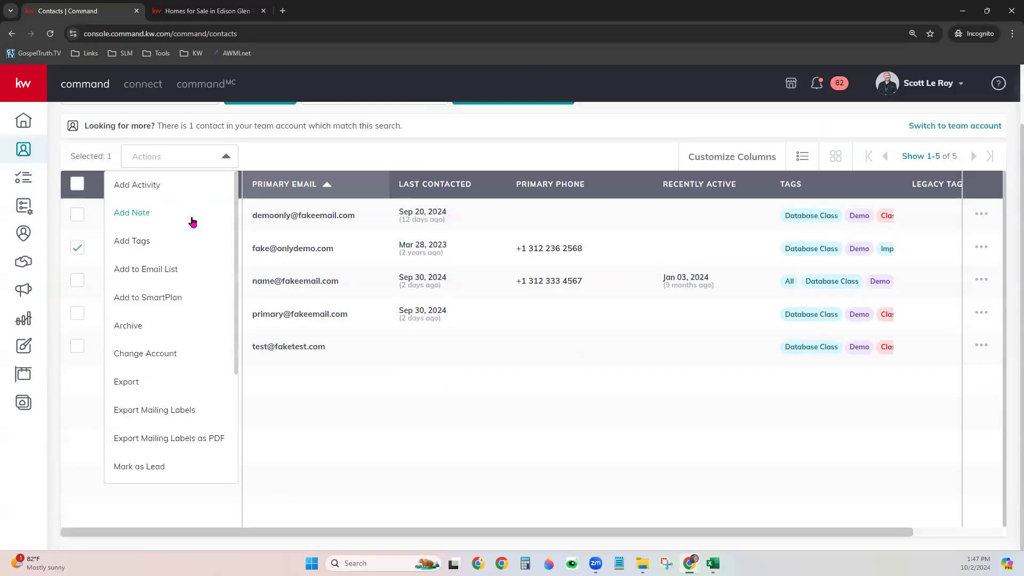
pyautogui.click(313, 160)
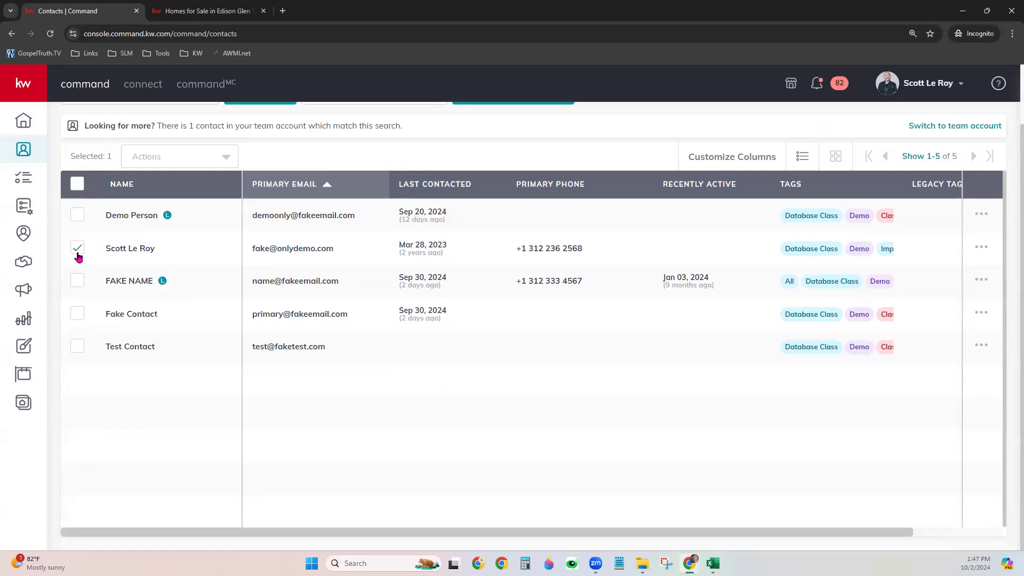
pyautogui.click(78, 314)
pyautogui.click(77, 346)
pyautogui.click(76, 188)
pyautogui.scroll(2, 197, 427)
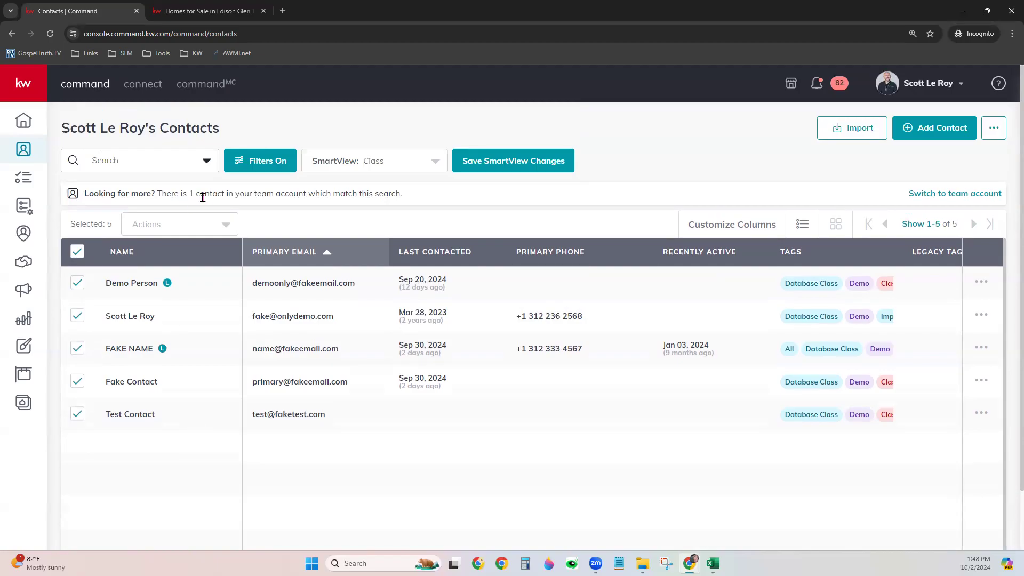
pyautogui.click(191, 230)
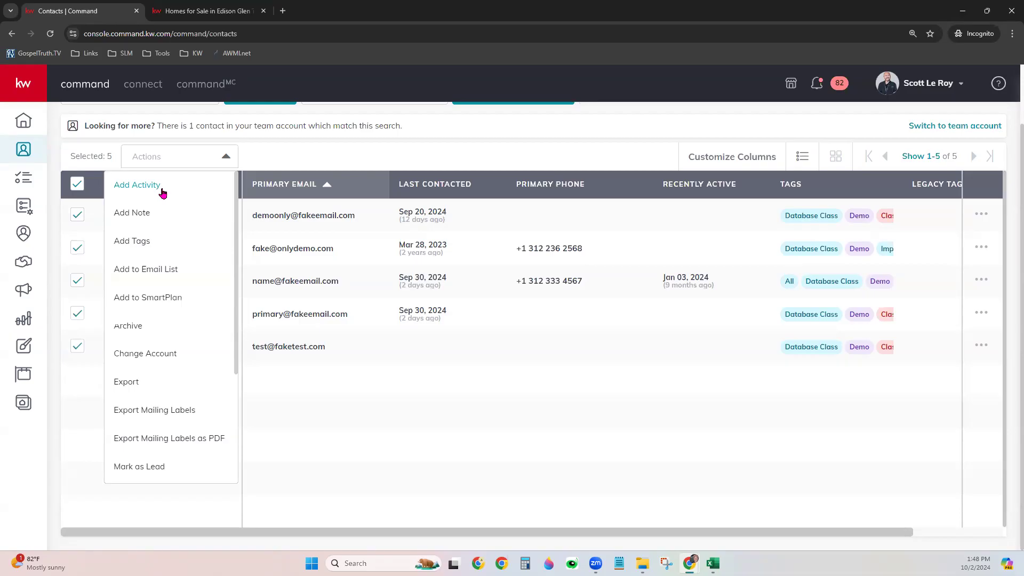
# Under Add Tags, search 'Email Campaign' and create it as a new purple tag
pyautogui.click(139, 241)
pyautogui.click(547, 214)
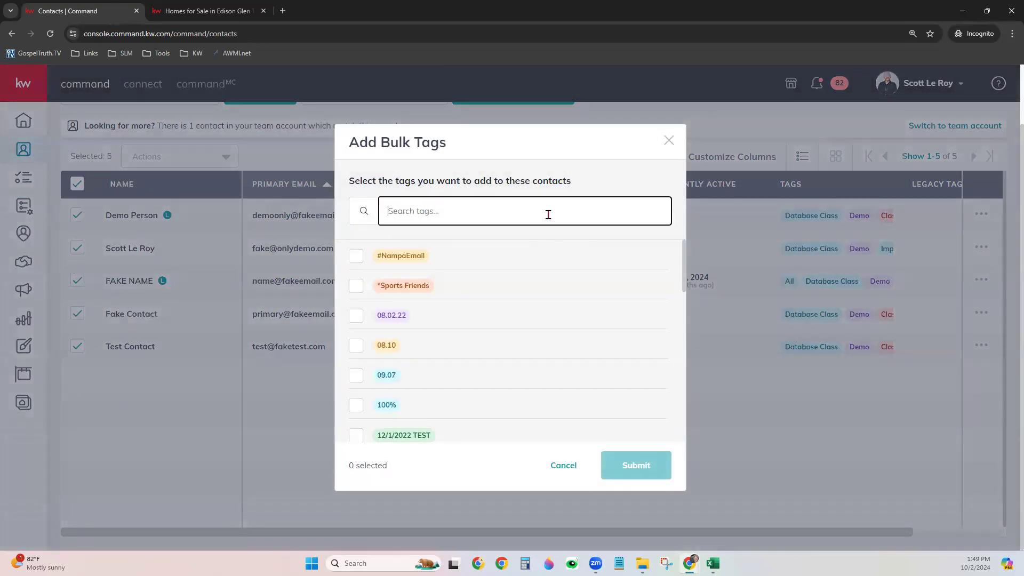
pyautogui.write('Email')
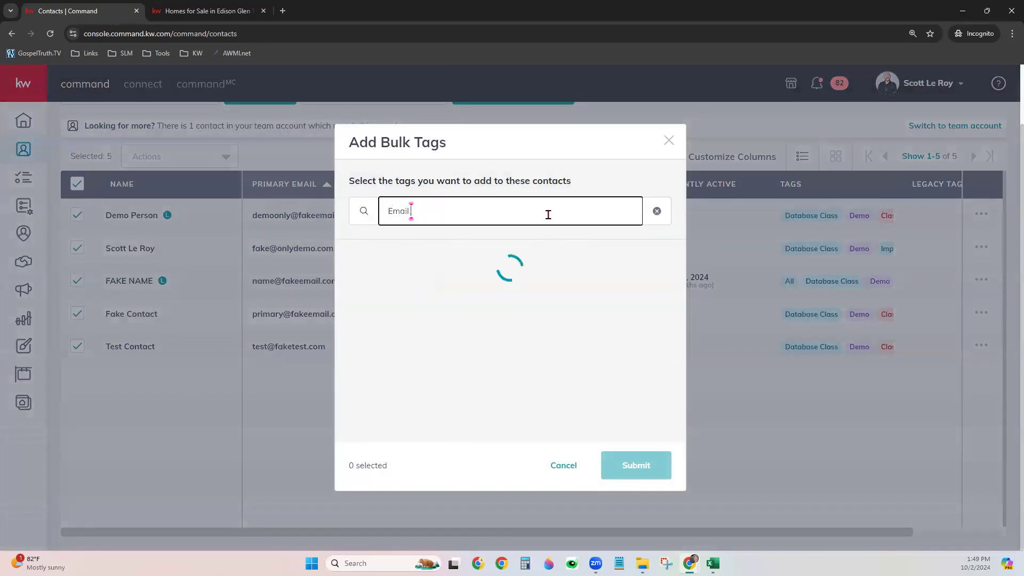
pyautogui.write(' Campaign')
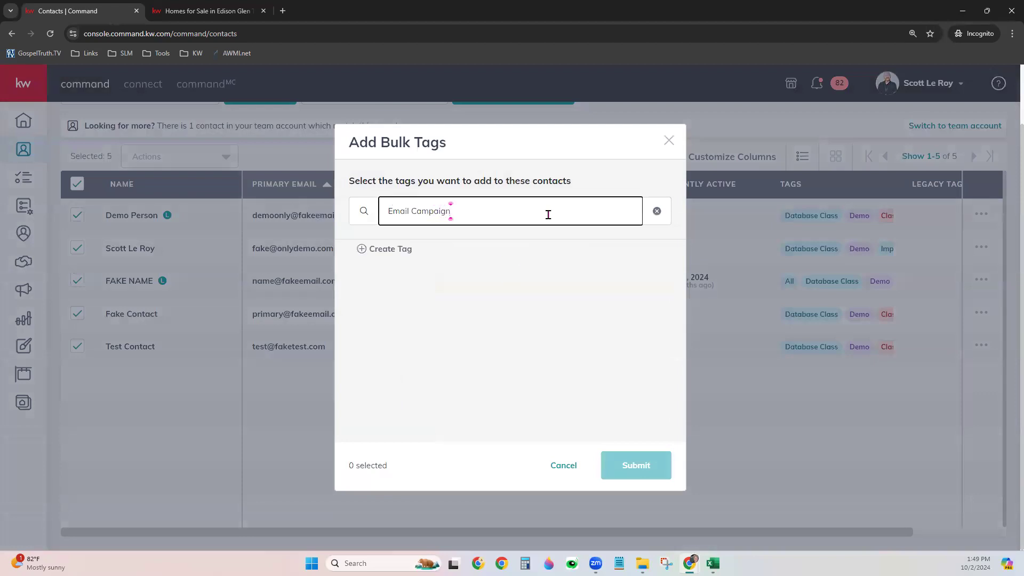
pyautogui.click(392, 251)
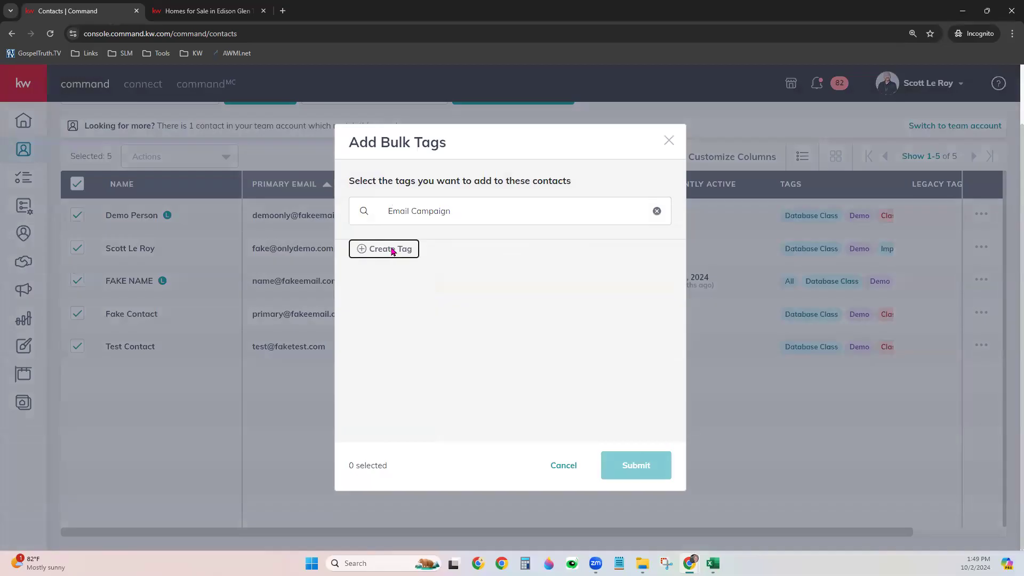
pyautogui.click(386, 394)
pyautogui.click(386, 394)
pyautogui.click(648, 456)
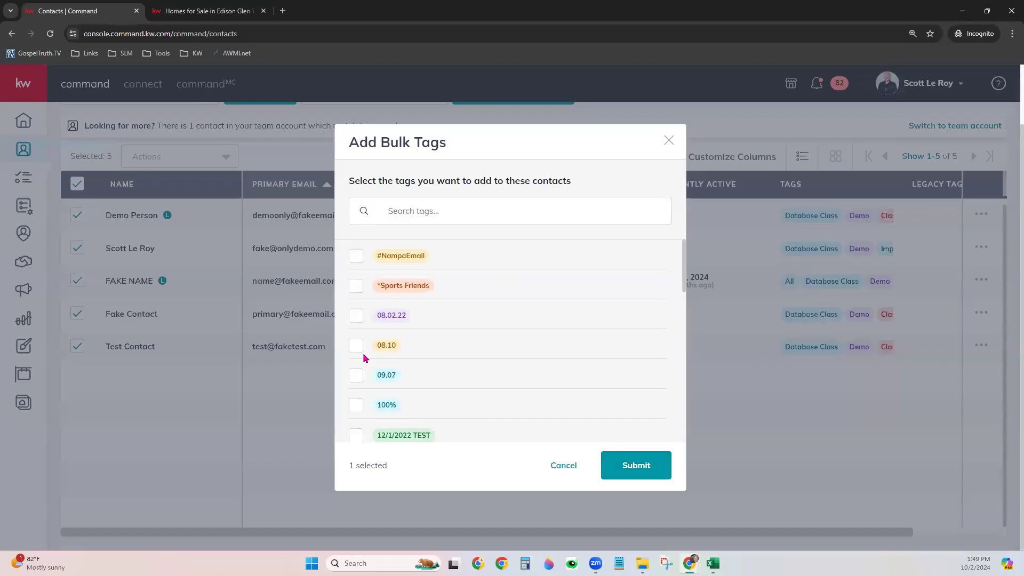
# Submit only the Email Campaign tag to the five contacts, leaving 08.10 and 09.07 unticked
pyautogui.click(356, 347)
pyautogui.click(359, 377)
pyautogui.click(359, 378)
pyautogui.click(355, 347)
pyautogui.click(642, 463)
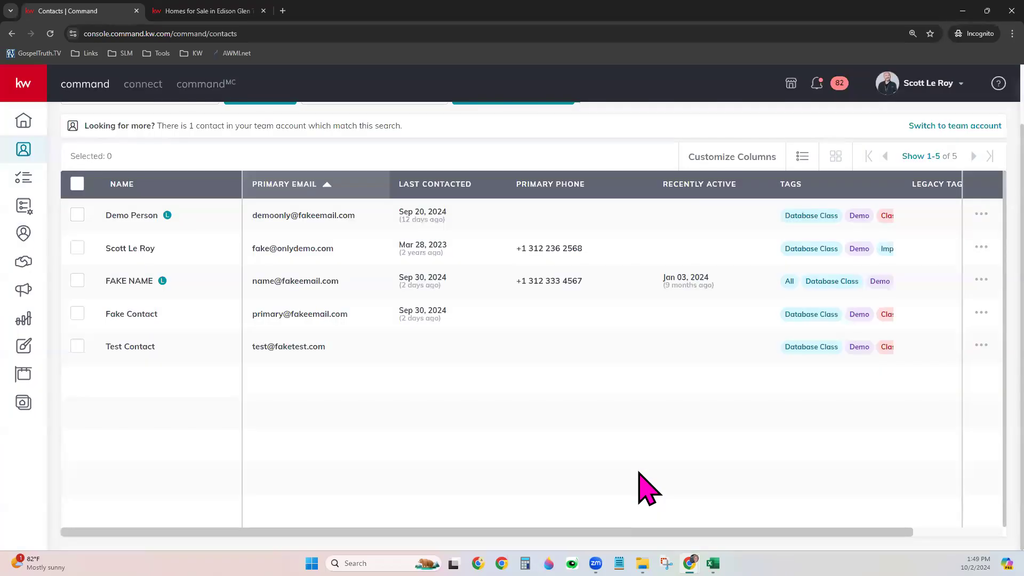
# Reselect all five Class contacts and scroll through the Actions dropdown's options
pyautogui.scroll(2, 549, 407)
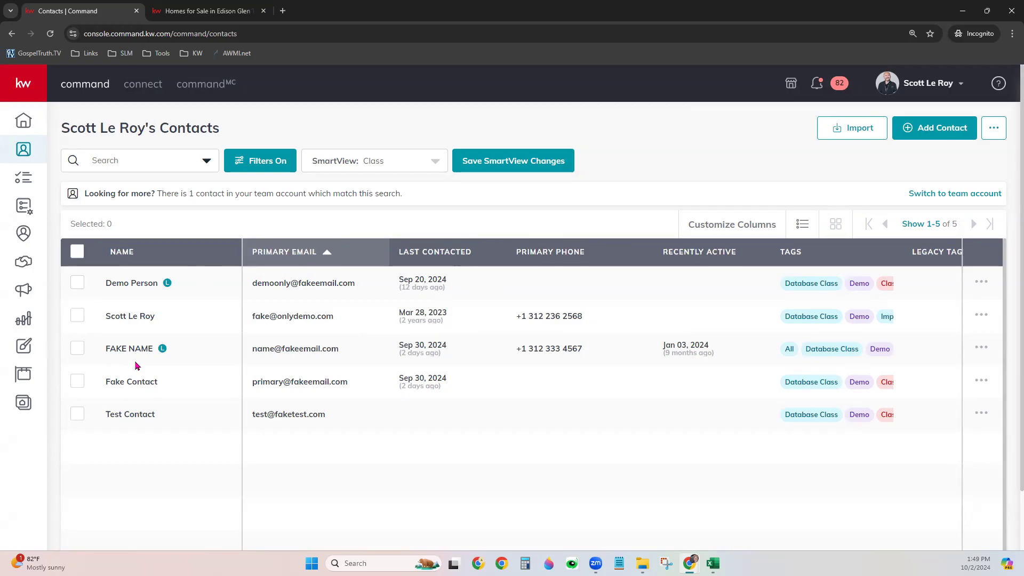
pyautogui.click(77, 251)
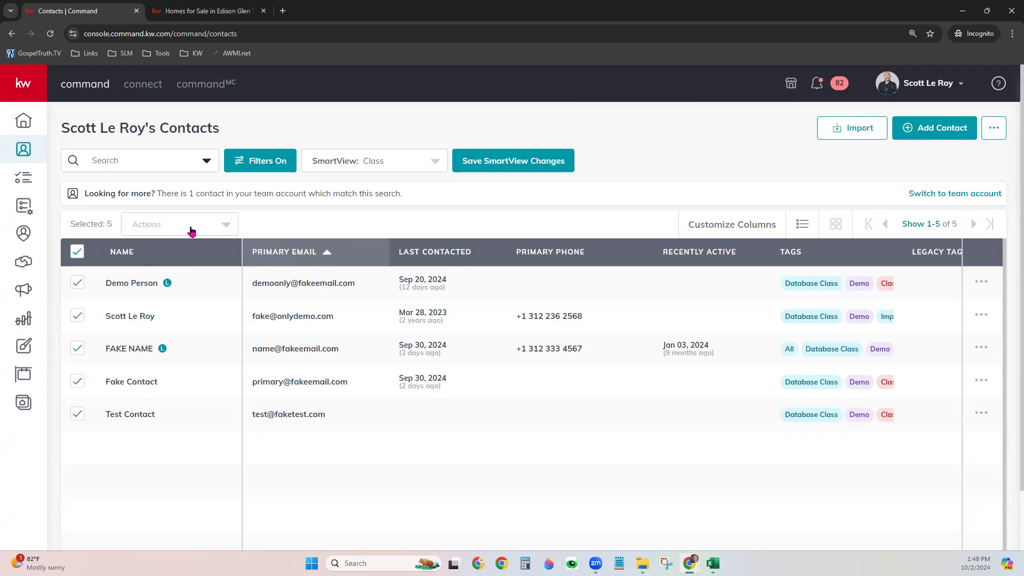
pyautogui.click(192, 231)
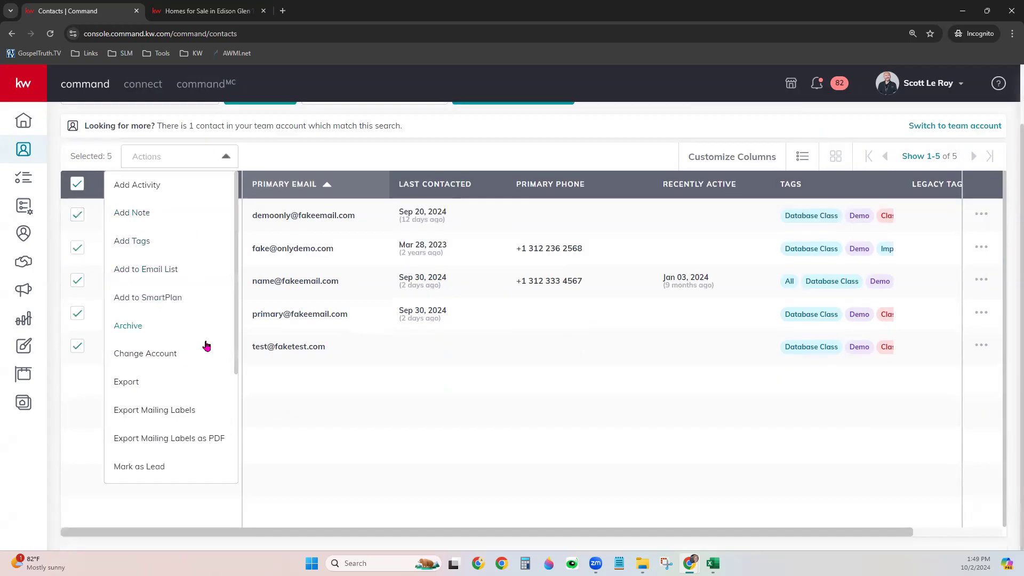
pyautogui.scroll(-2, 203, 377)
pyautogui.scroll(-2, 203, 376)
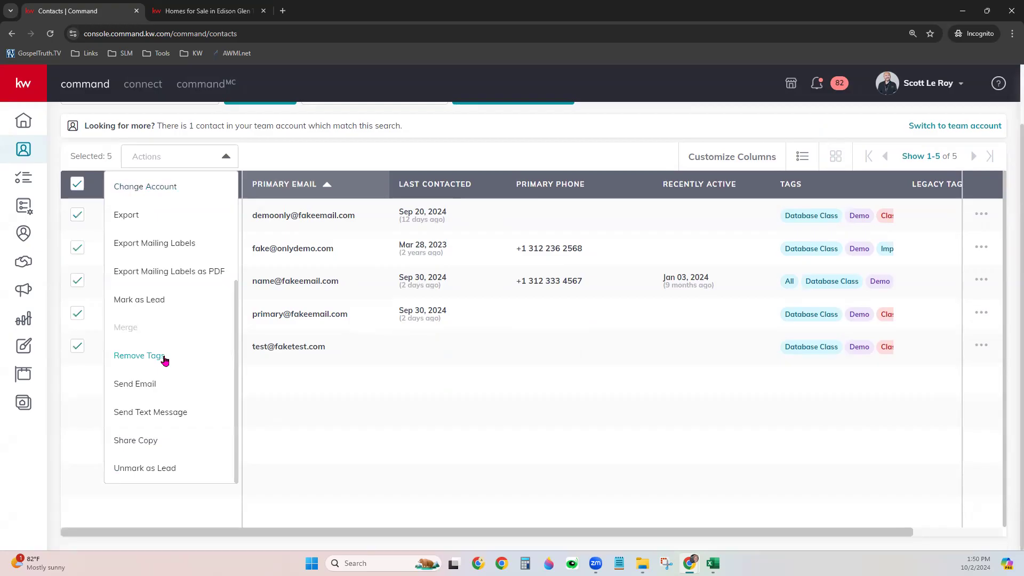
pyautogui.scroll(2, 166, 355)
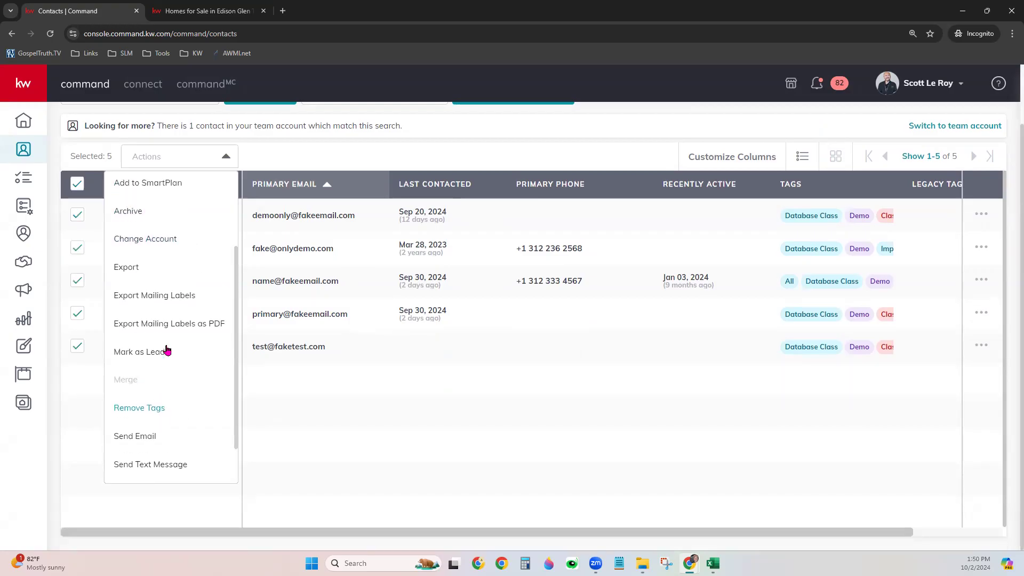
pyautogui.scroll(2, 166, 350)
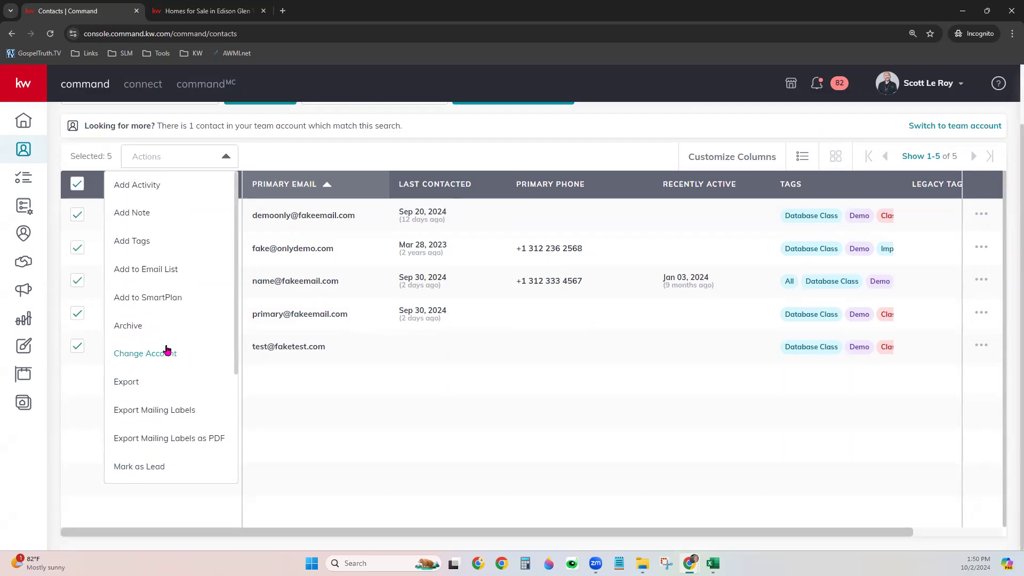